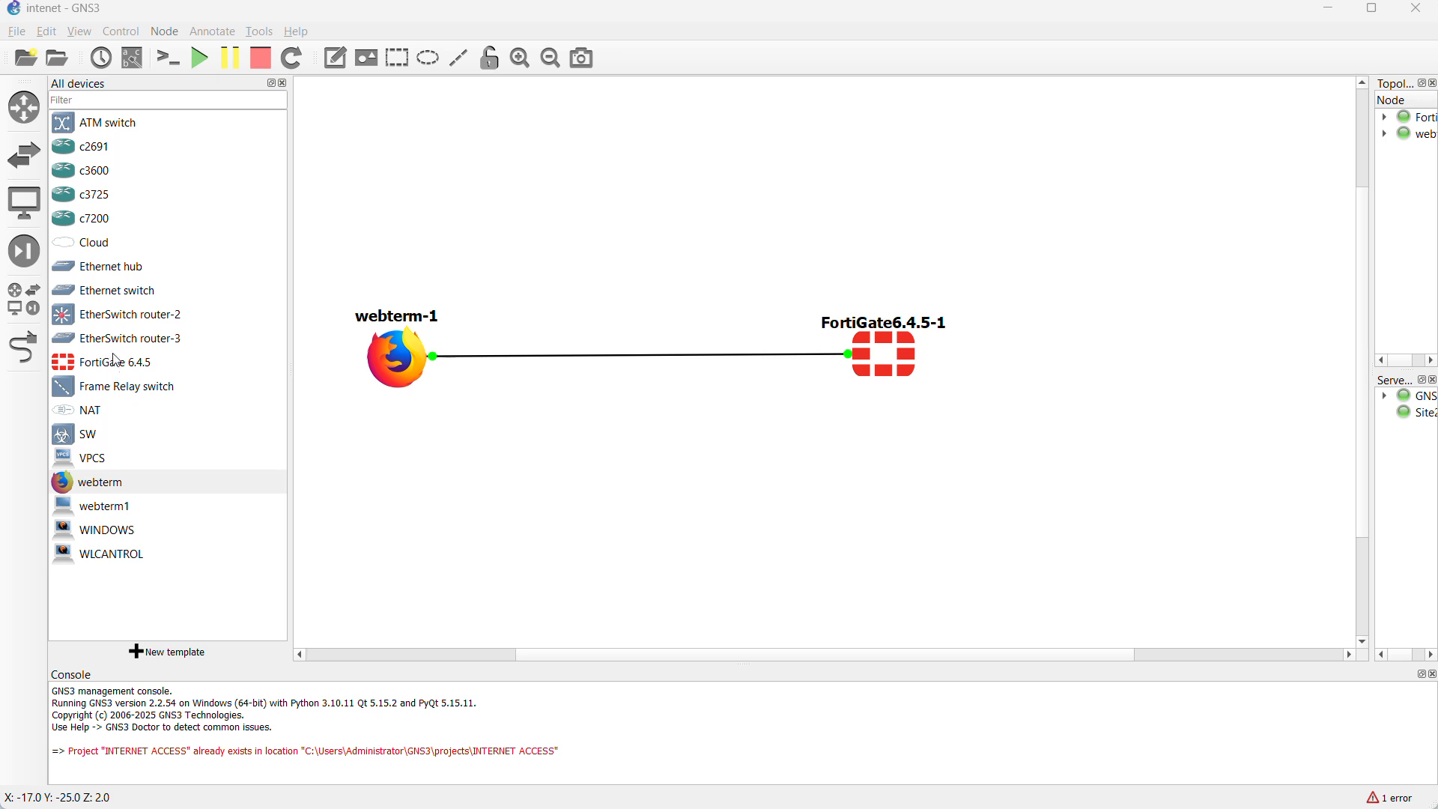
Add a Cloud node to the topology beside the FortiGate firewall, choose its server, and shift it slightly closer to the firewall
{"action": "left_click_drag", "start_coordinate": [105, 244], "coordinate": [1193, 328]}
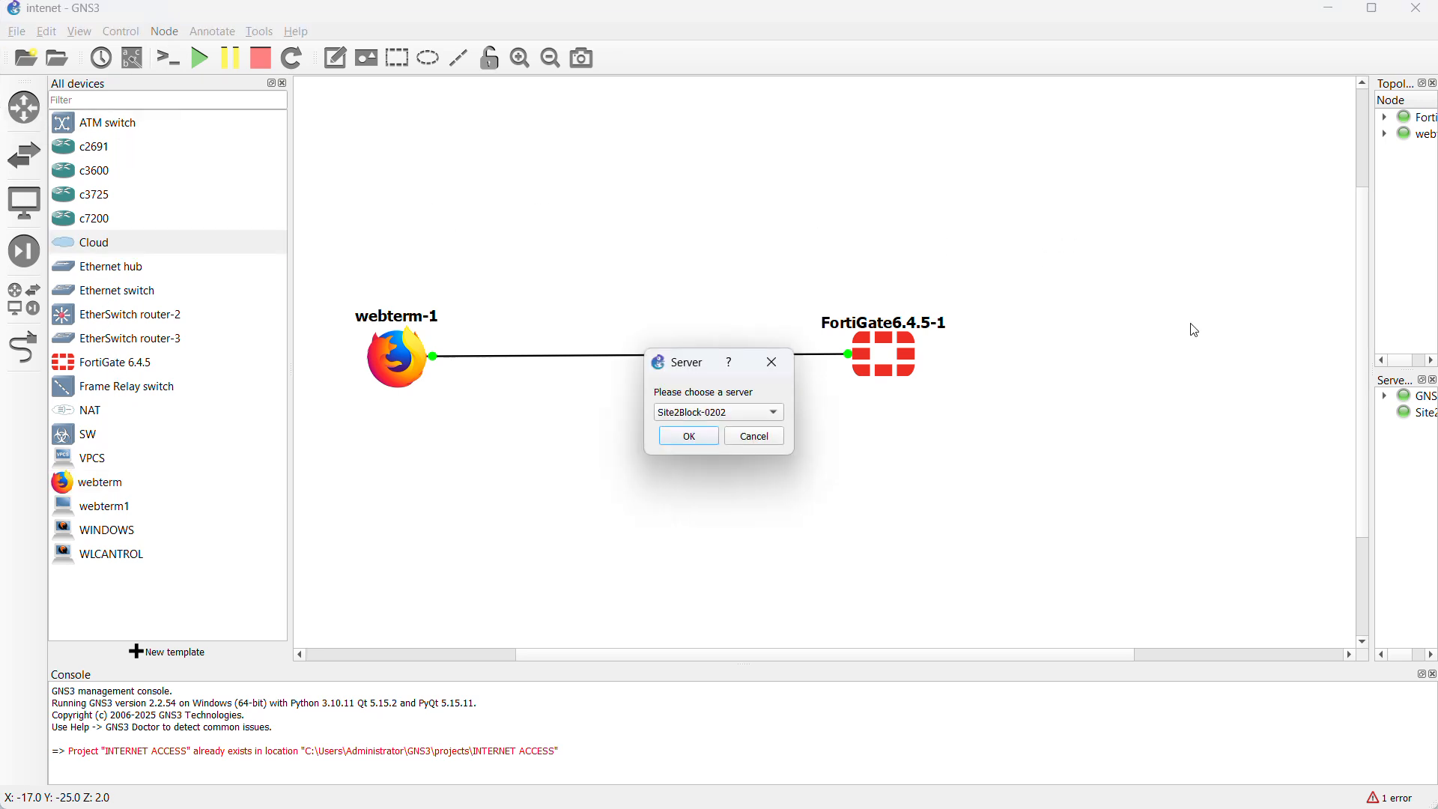
{"action": "left_click", "coordinate": [775, 412]}
{"action": "left_click", "coordinate": [729, 431]}
{"action": "left_click", "coordinate": [691, 441]}
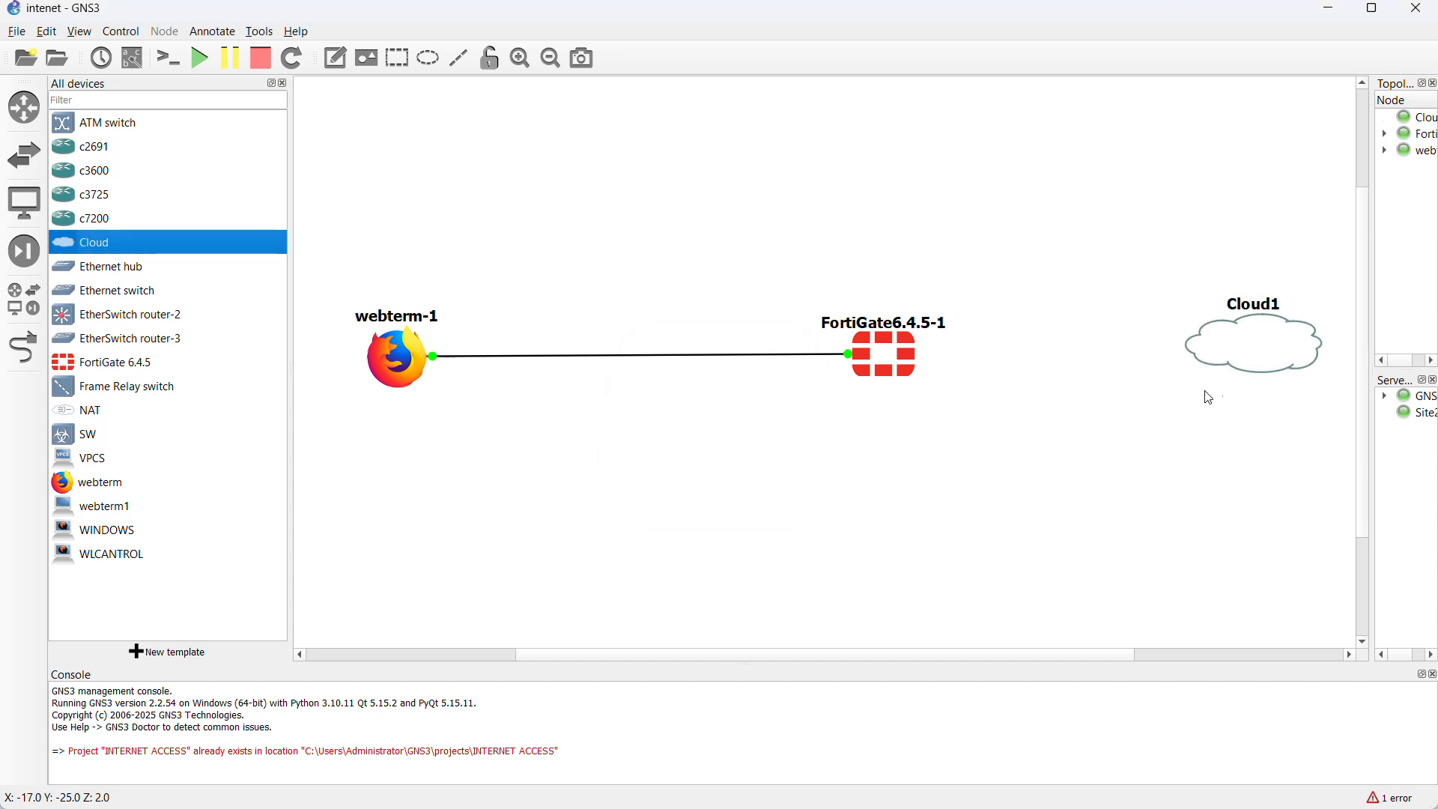
{"action": "left_click_drag", "start_coordinate": [1246, 359], "coordinate": [1189, 359]}
{"action": "right_click", "coordinate": [1206, 309]}
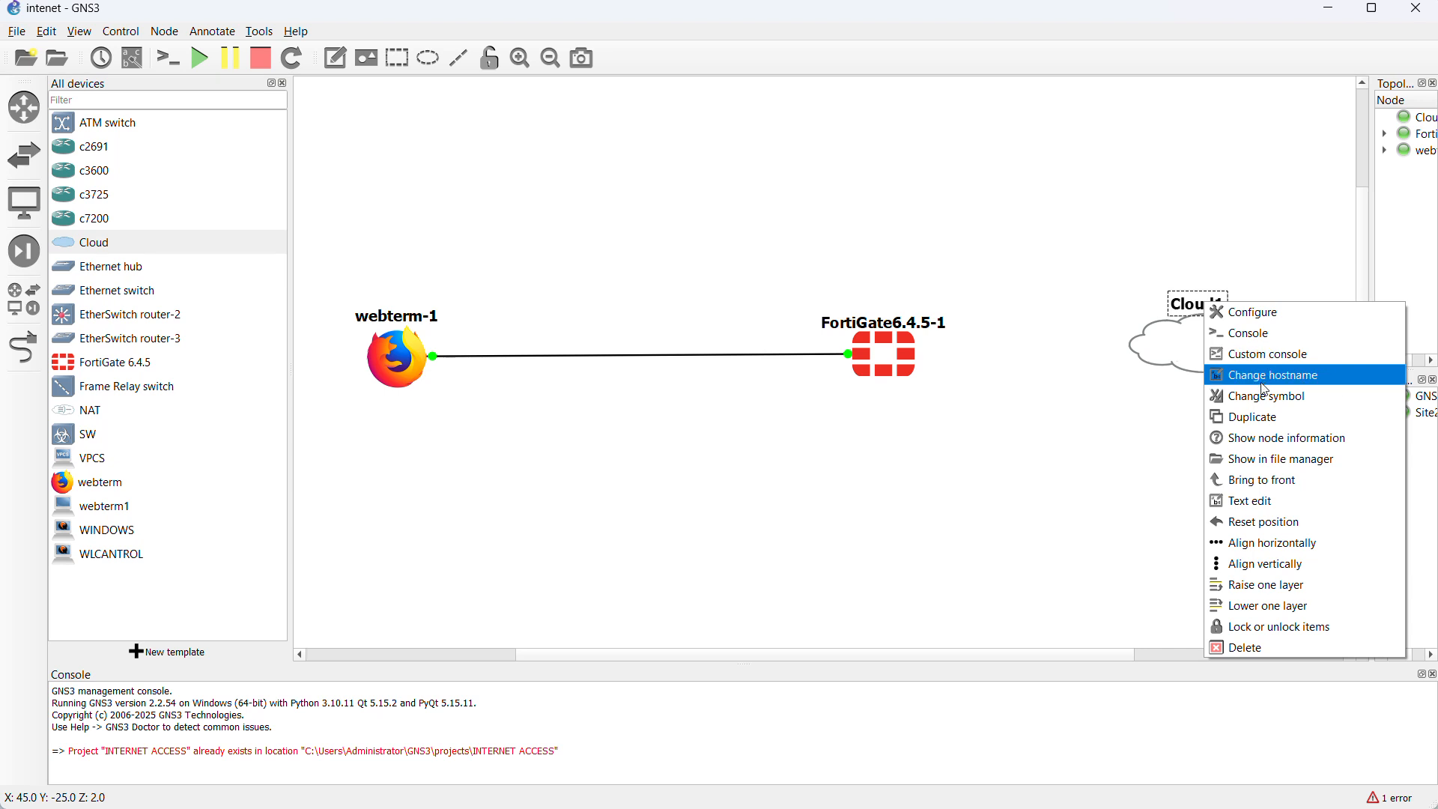
{"action": "left_click", "coordinate": [1191, 358]}
Add a text note reading INTERNET and place it directly above the Cloud1 label
{"action": "left_click", "coordinate": [335, 58]}
{"action": "left_click", "coordinate": [1153, 271]}
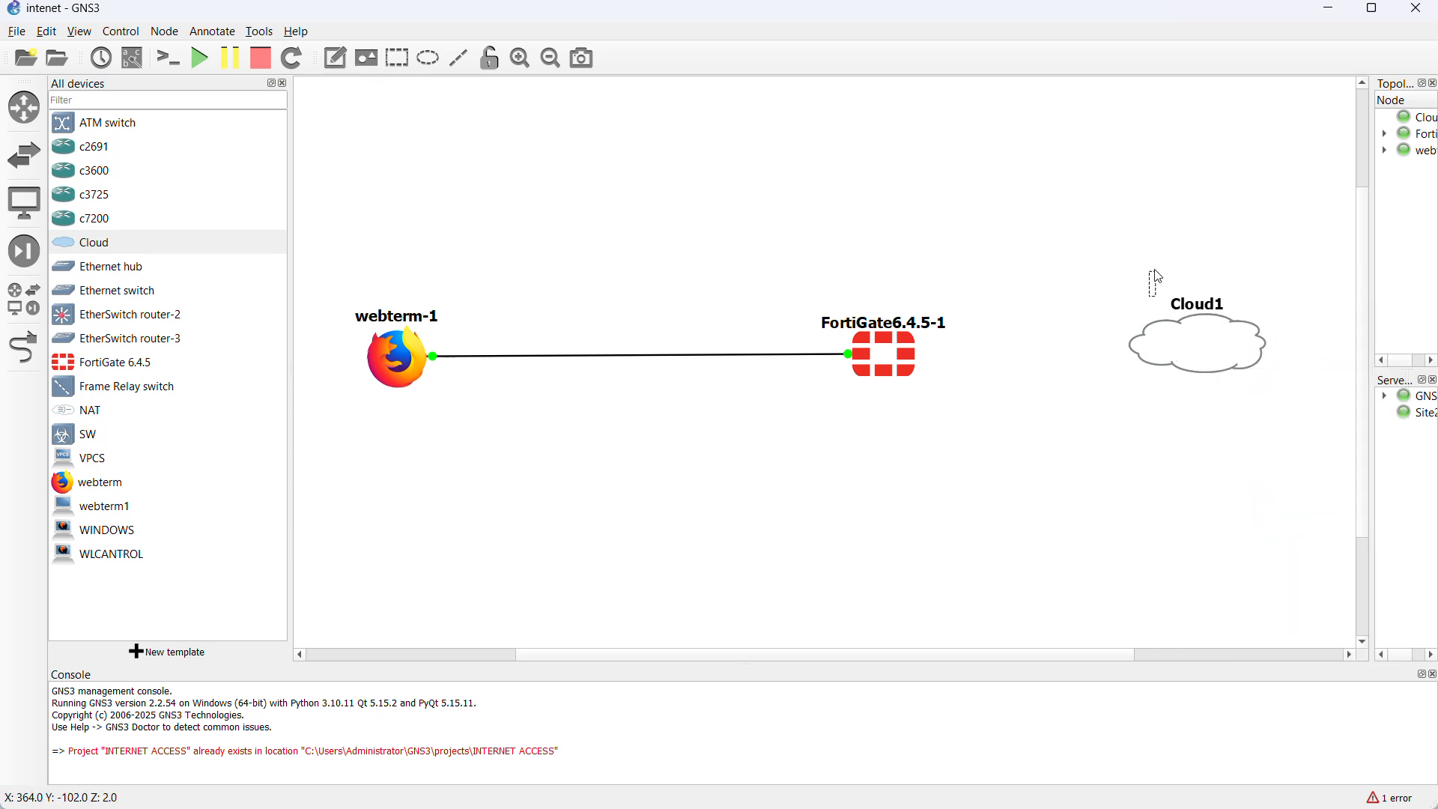
{"action": "type", "text": "INTERNET"}
{"action": "left_click", "coordinate": [1035, 282]}
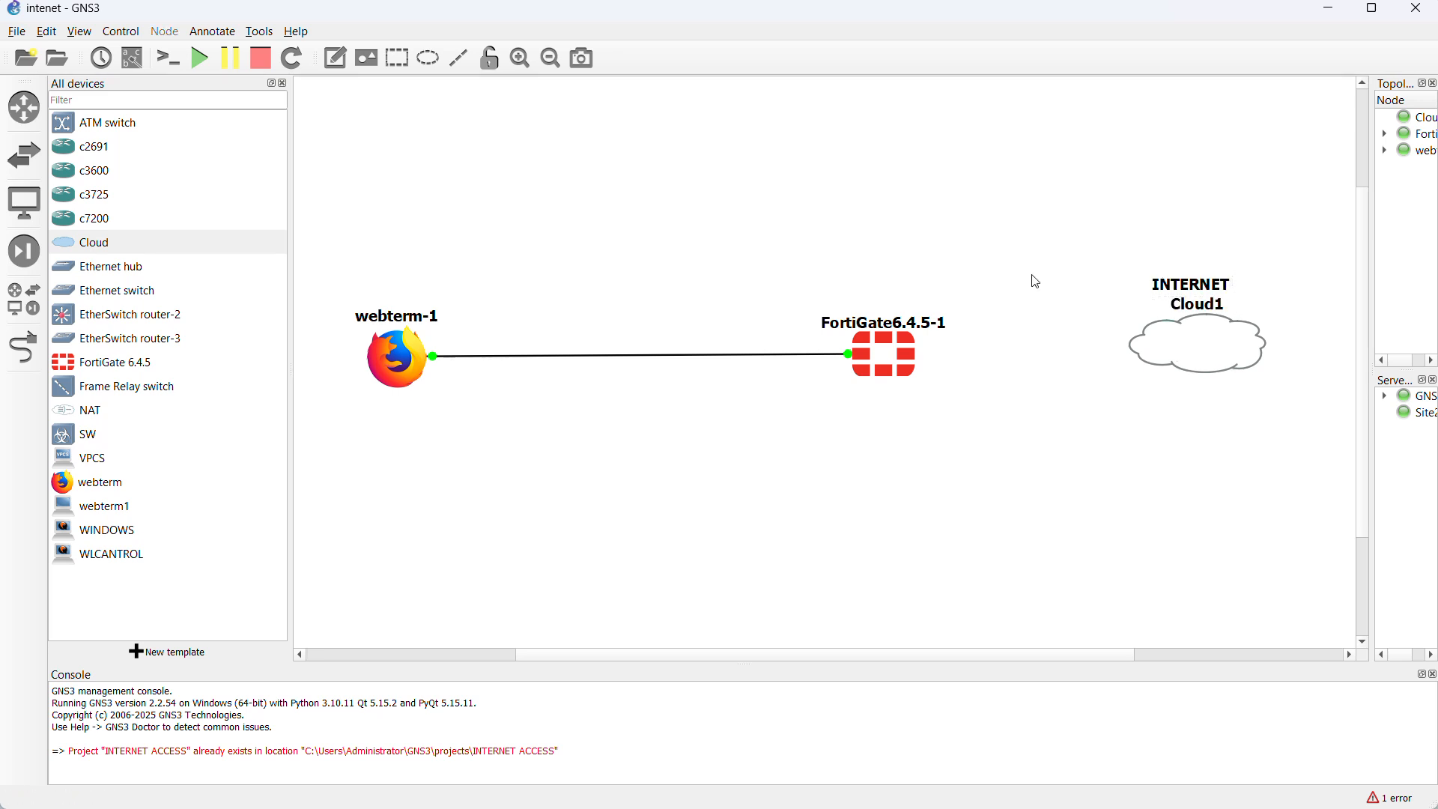
{"action": "mouse_move", "coordinate": [1190, 285]}
{"action": "left_mouse_down"}
{"action": "mouse_move", "coordinate": [1228, 280]}
{"action": "mouse_move", "coordinate": [1209, 280]}
{"action": "left_mouse_up"}
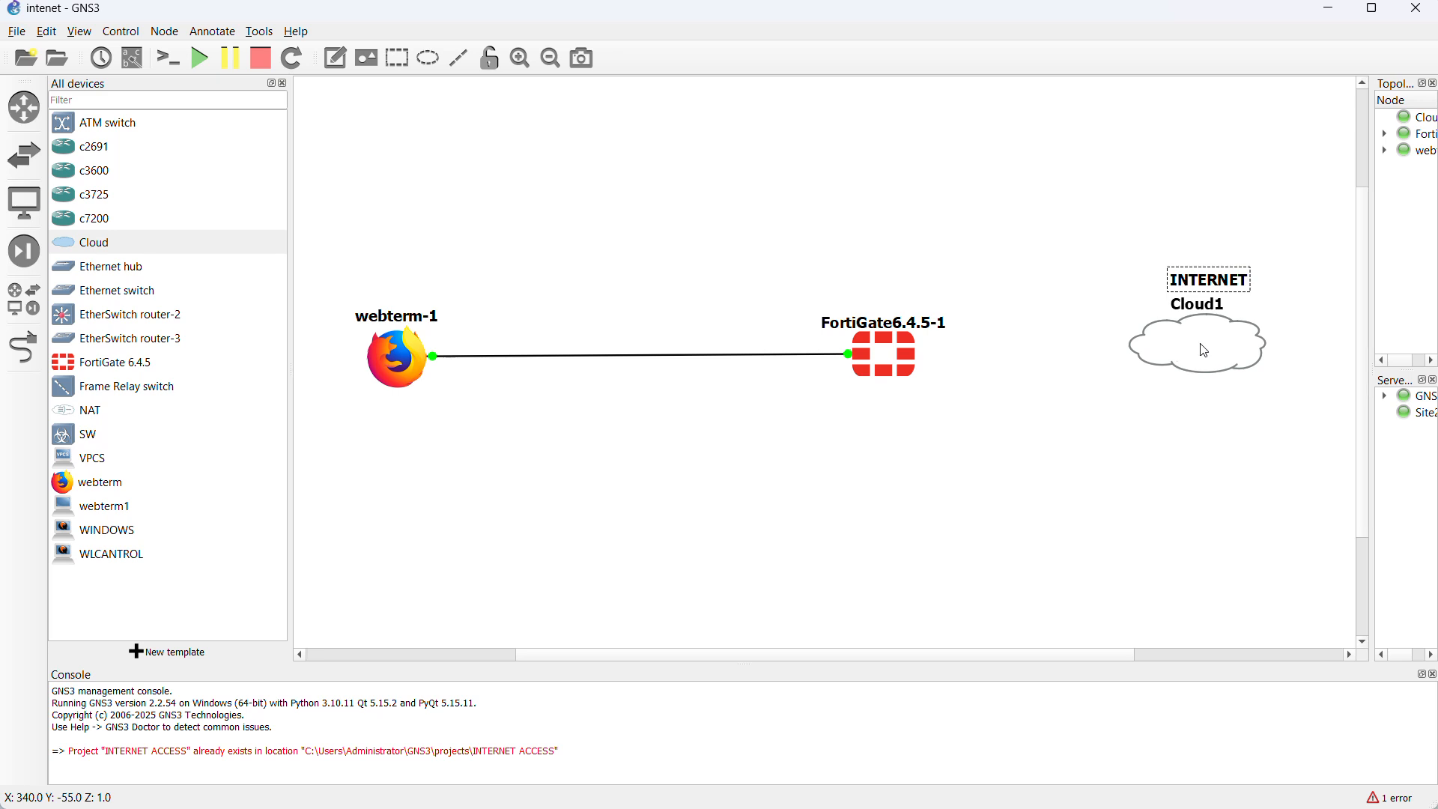
Configure Cloud1 to show special Ethernet interfaces and add the virbr0 interface to it
{"action": "mouse_move", "coordinate": [1204, 350]}
{"action": "right_click", "coordinate": [1204, 350]}
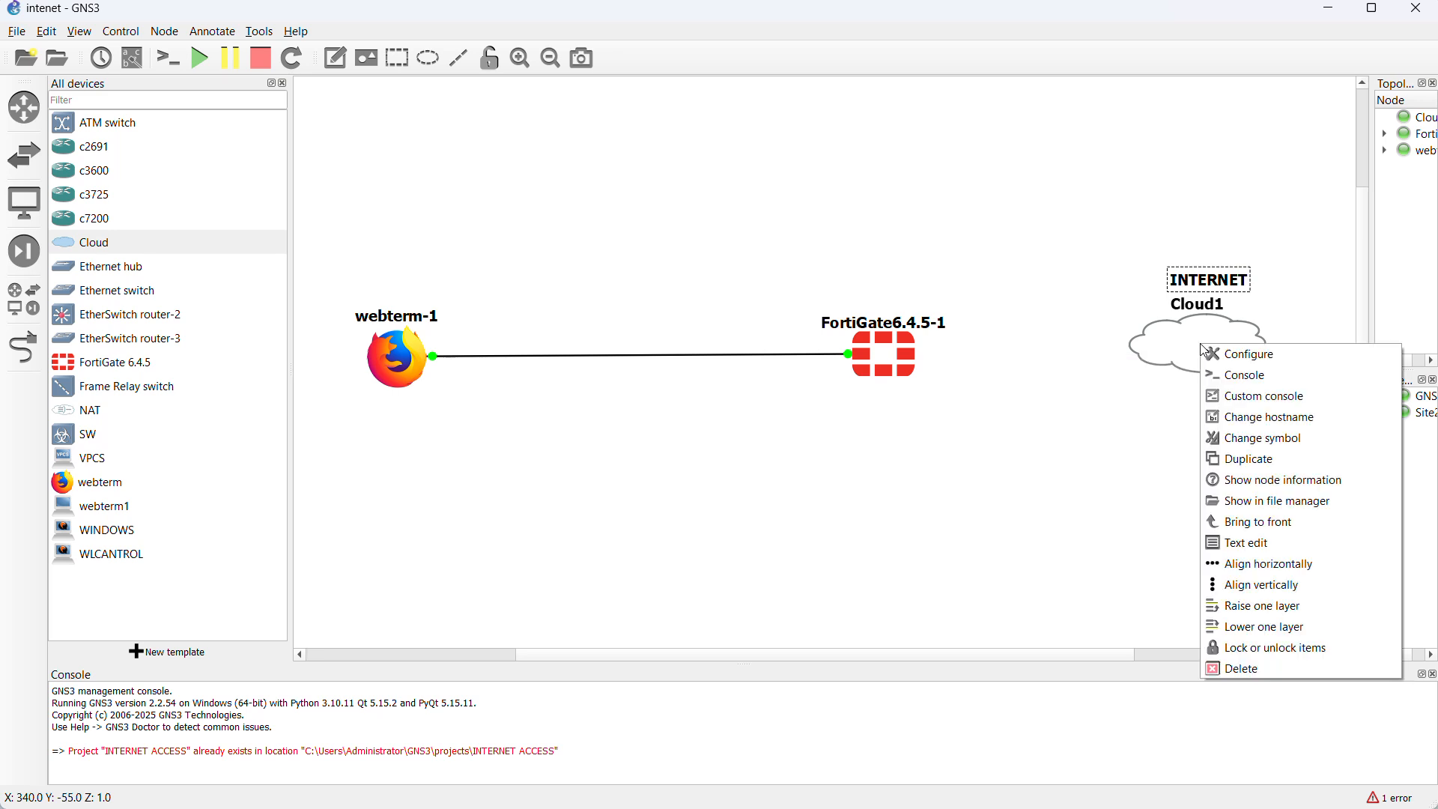
{"action": "left_click", "coordinate": [1252, 359]}
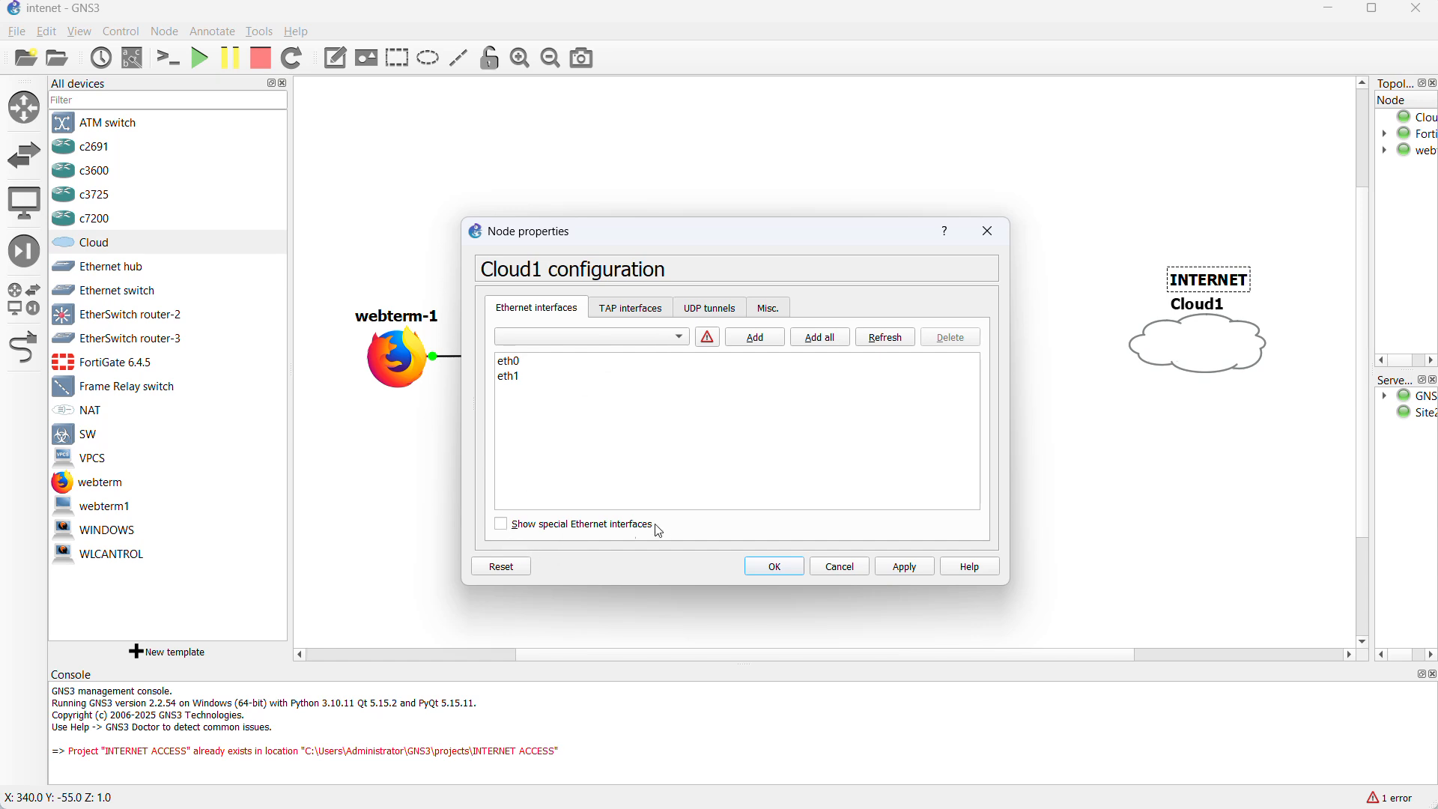
{"action": "left_click", "coordinate": [502, 525]}
{"action": "left_click", "coordinate": [683, 343]}
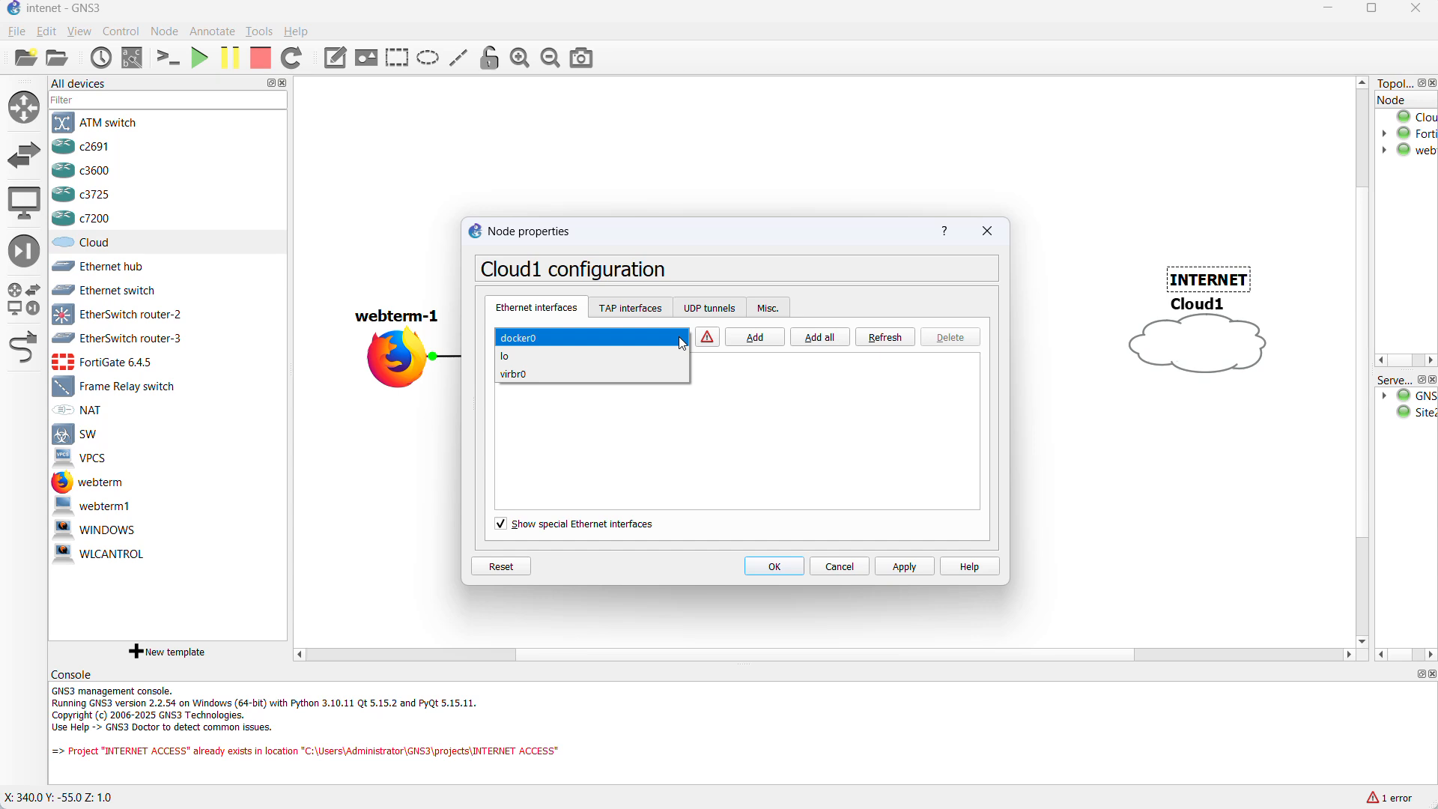
{"action": "left_click", "coordinate": [556, 373]}
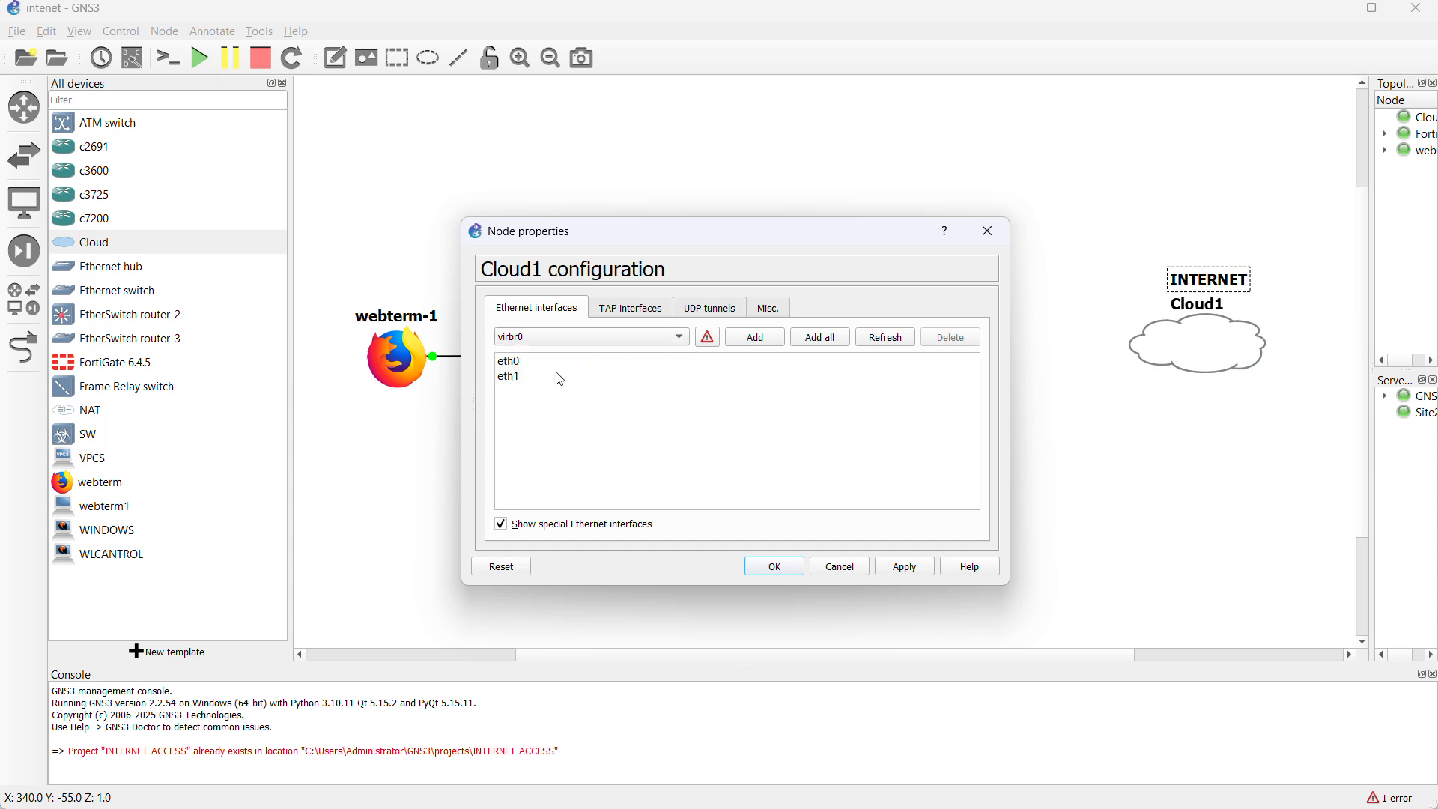
{"action": "left_click", "coordinate": [767, 344]}
{"action": "left_click", "coordinate": [786, 573]}
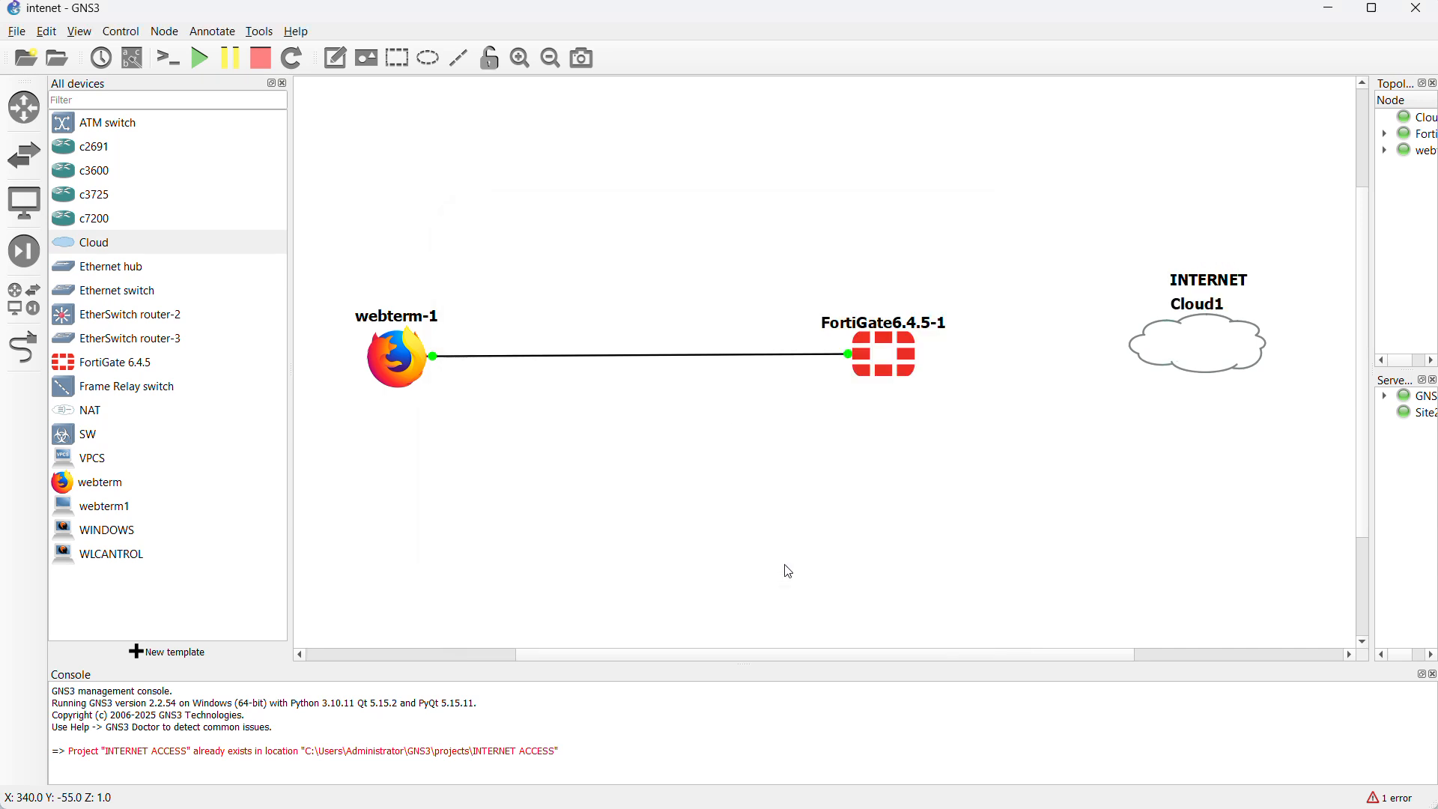
Move Cloud1 level with the firewall and link FortiGate Port3 to Cloud1's virbr0 interface
{"action": "left_click_drag", "start_coordinate": [1168, 363], "coordinate": [1237, 377]}
{"action": "left_click", "coordinate": [30, 355]}
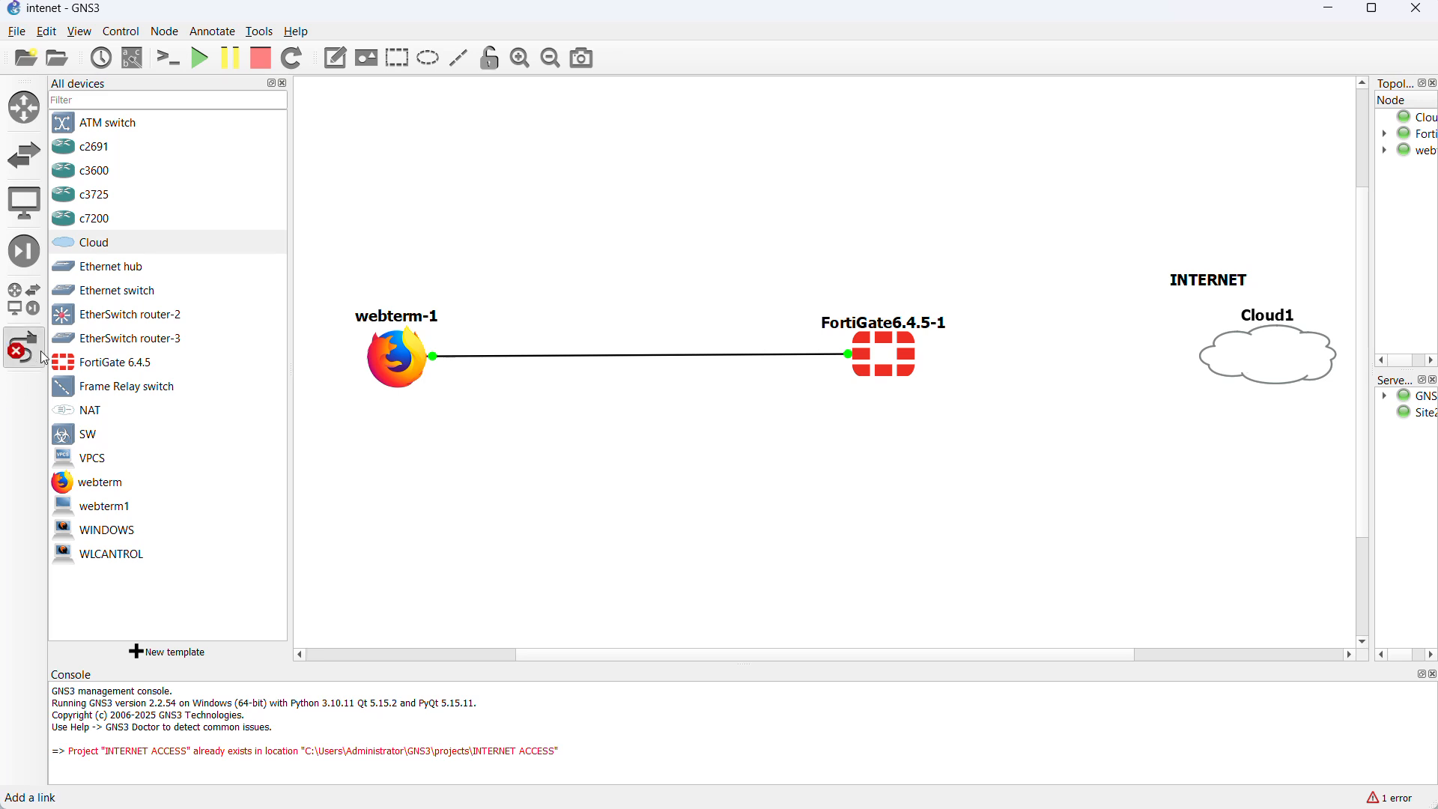
{"action": "left_click", "coordinate": [903, 363]}
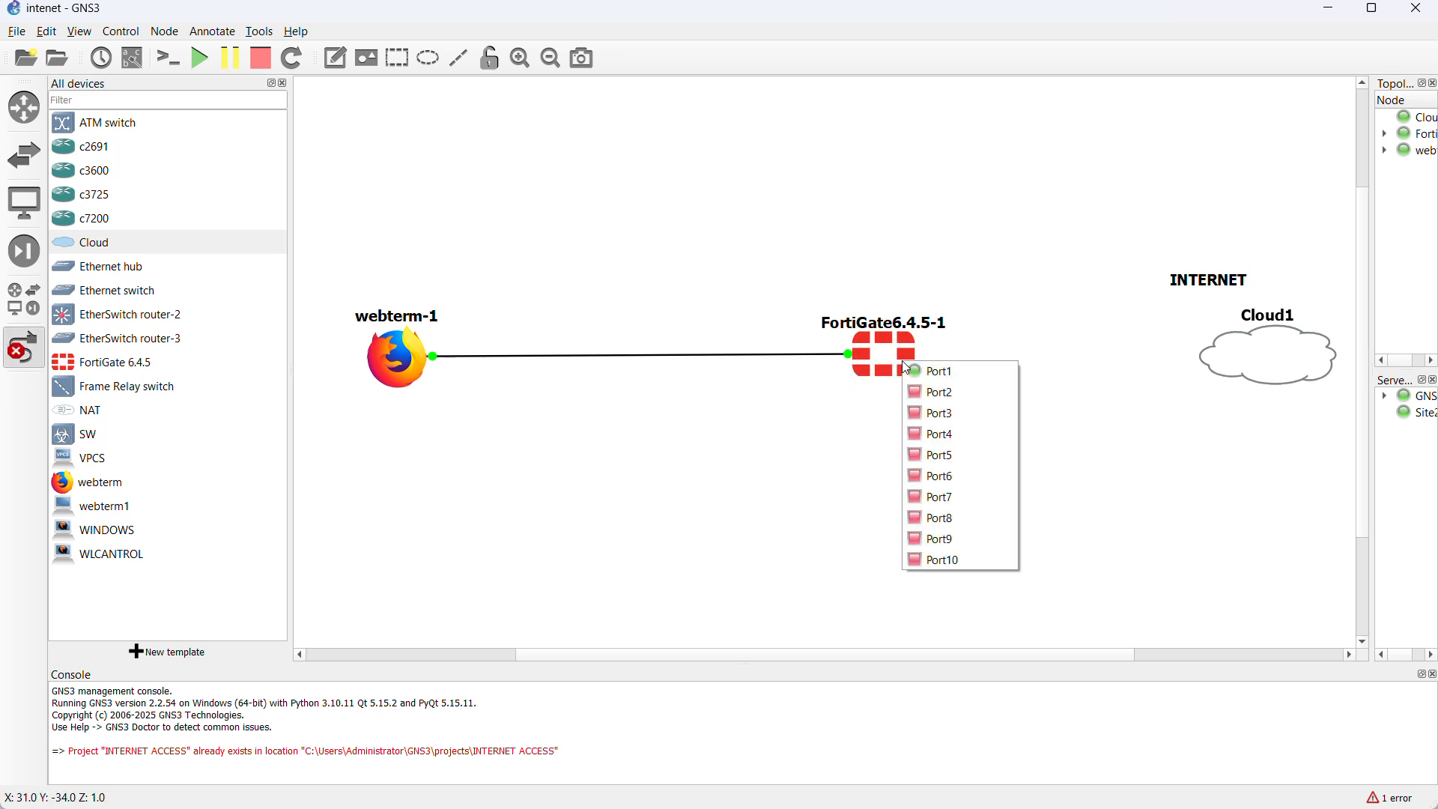
{"action": "left_click", "coordinate": [951, 418]}
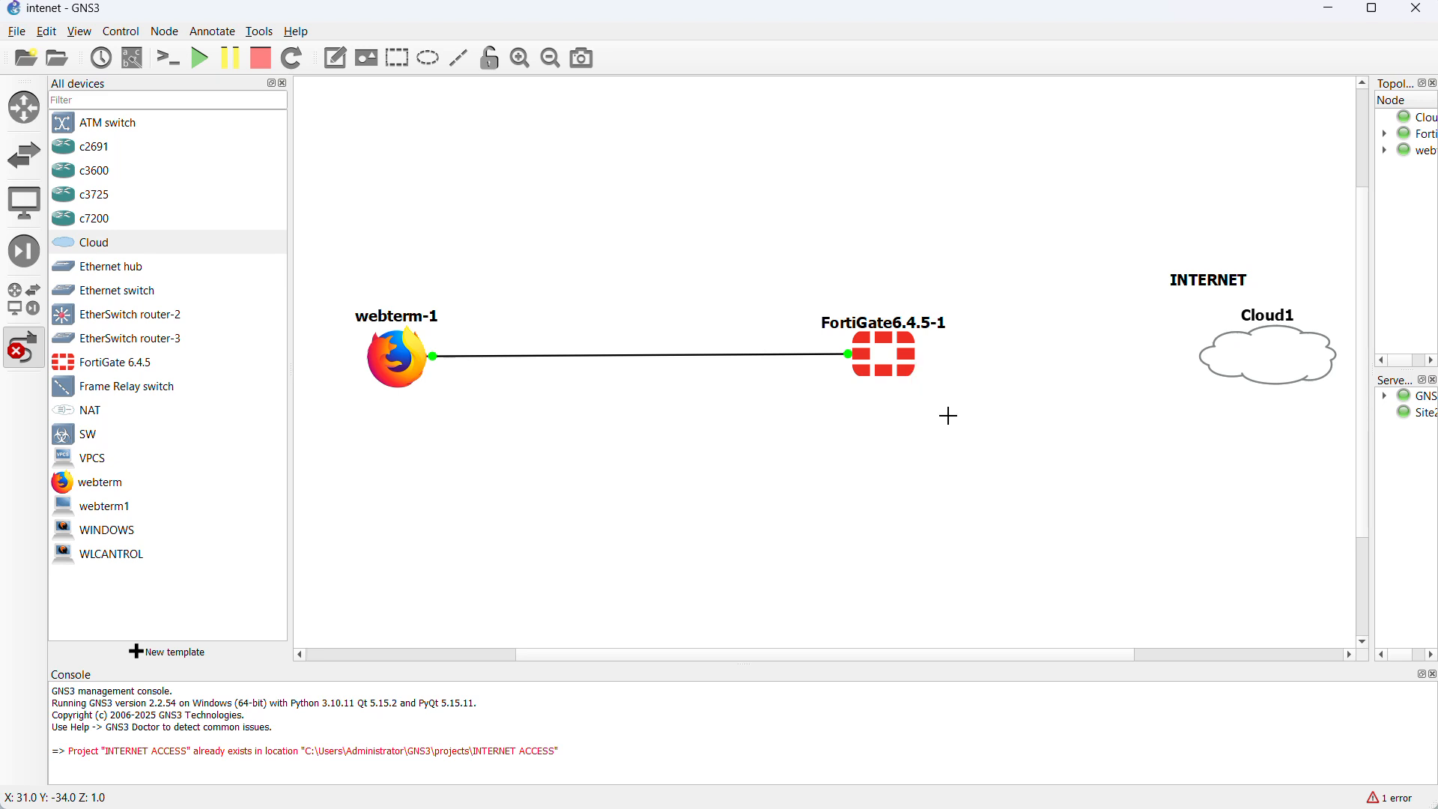
{"action": "left_click", "coordinate": [1237, 343]}
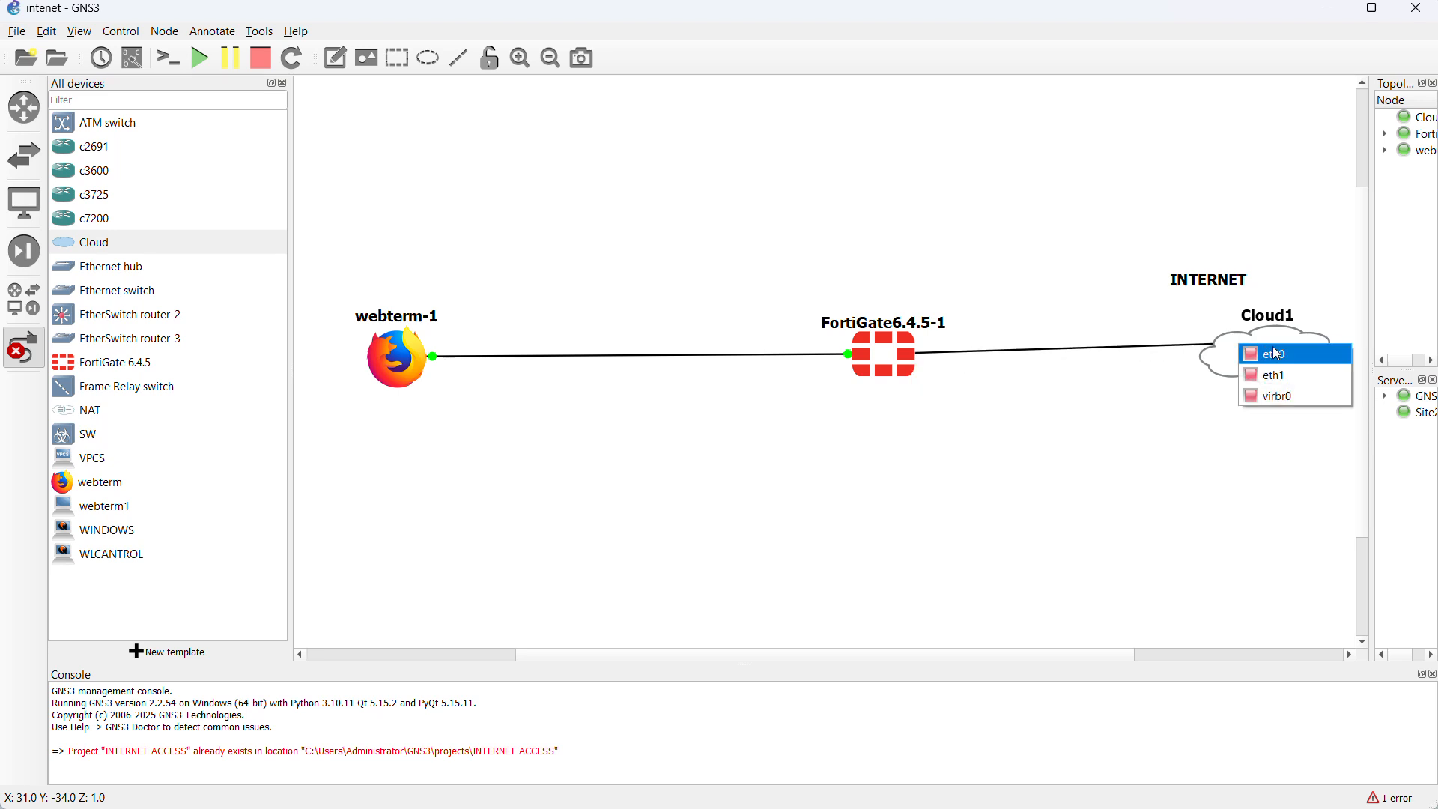
{"action": "left_click", "coordinate": [1285, 397]}
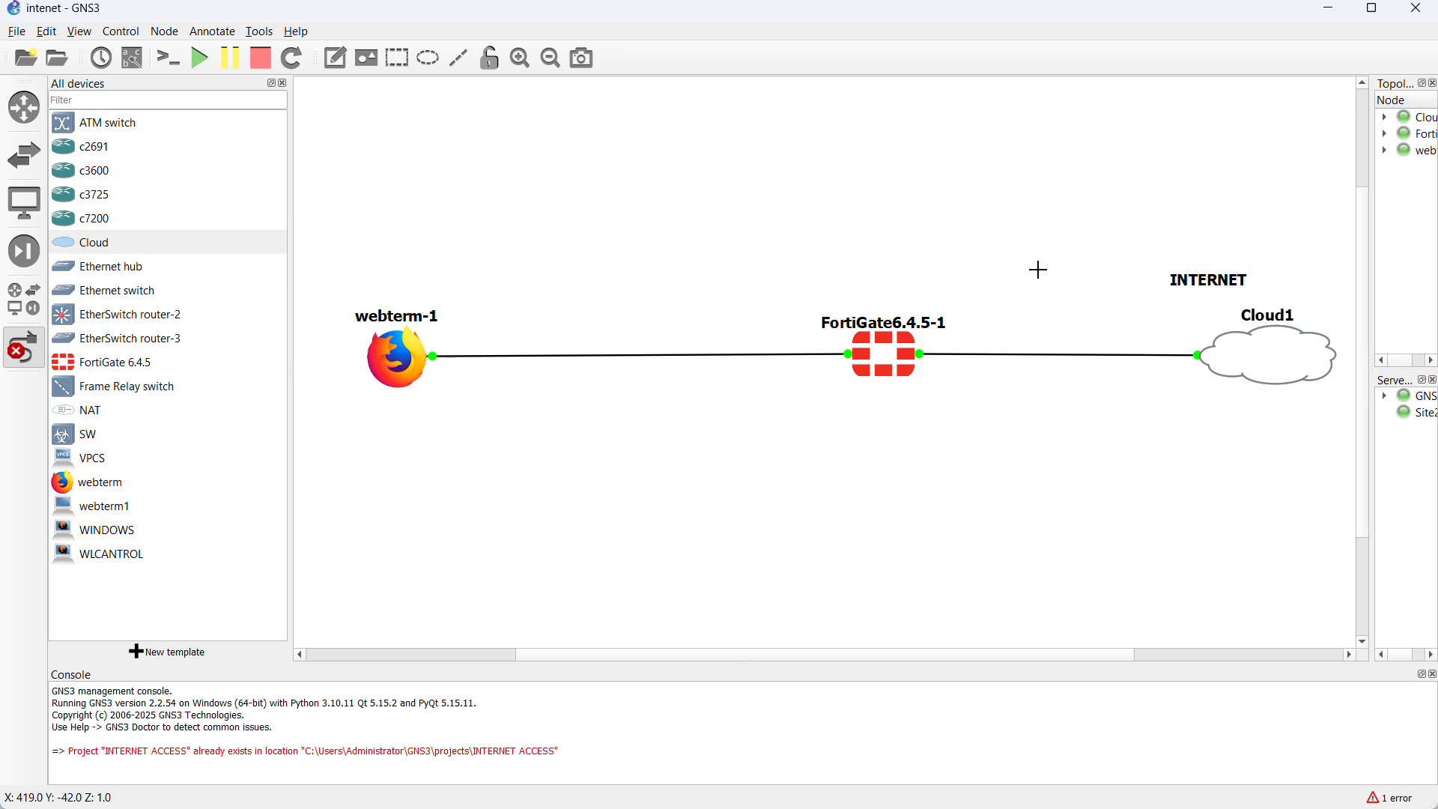
{"action": "left_click", "coordinate": [24, 347]}
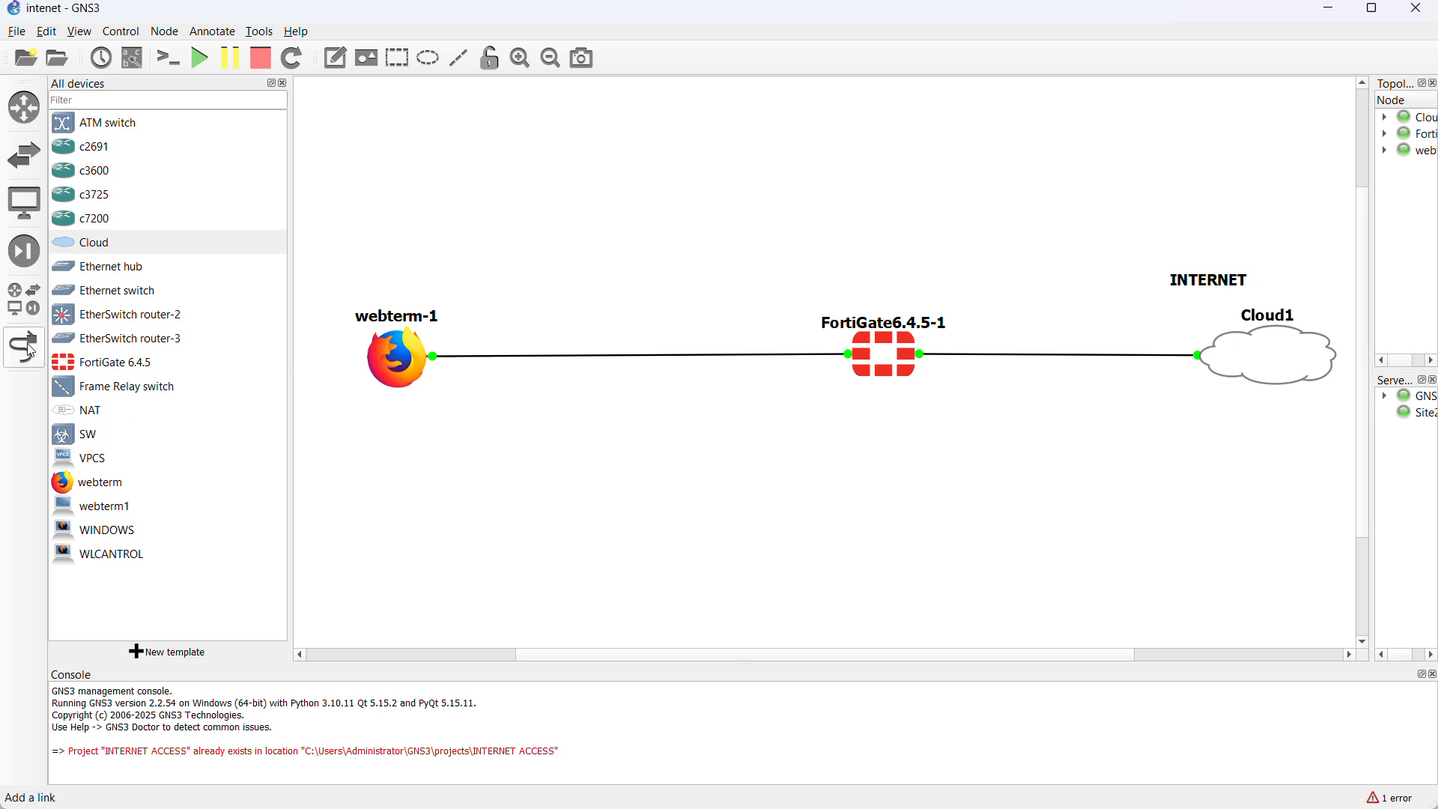
Review webterm-1's network interface configuration file, then close it
{"action": "mouse_move", "coordinate": [395, 363]}
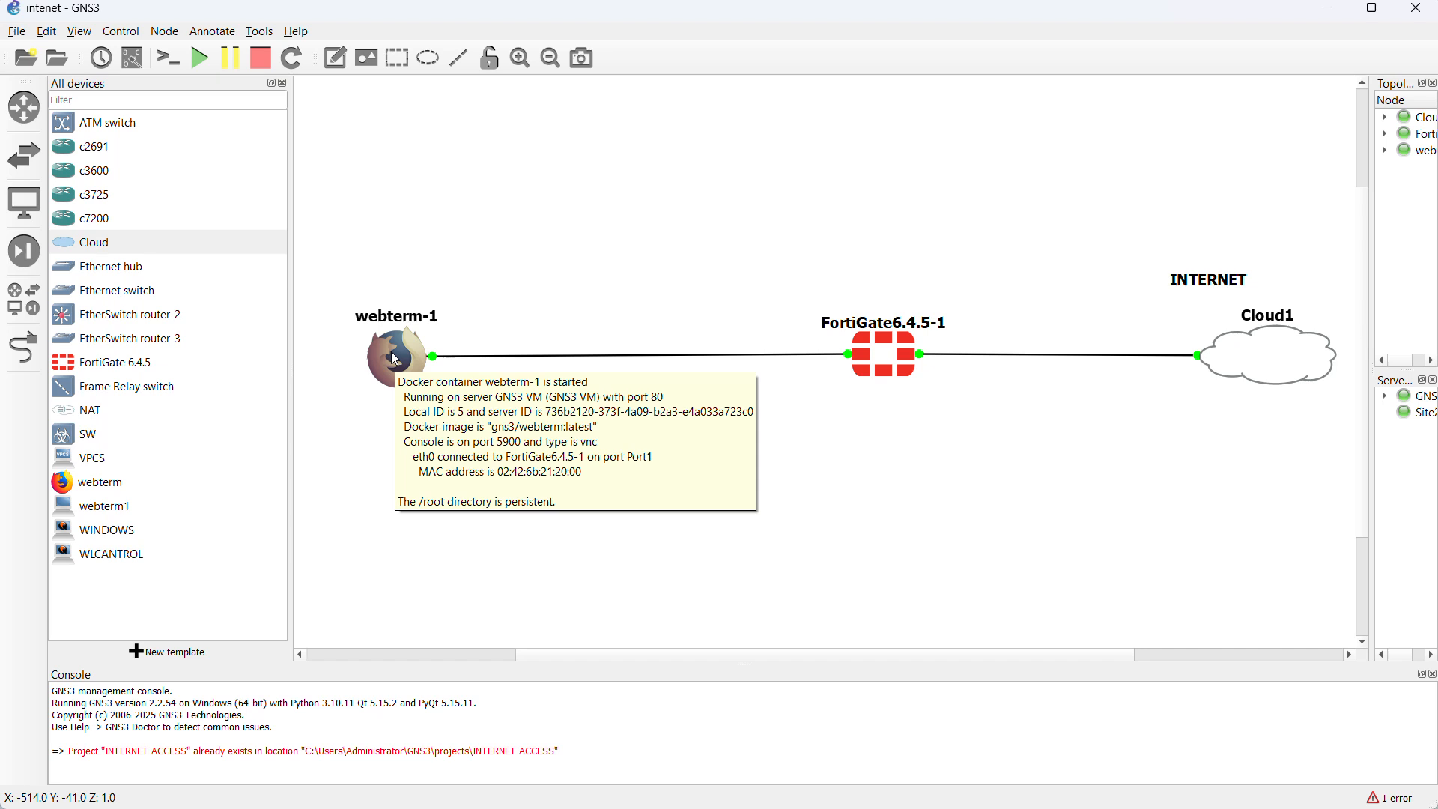
{"action": "right_click", "coordinate": [393, 357]}
{"action": "left_click", "coordinate": [393, 353]}
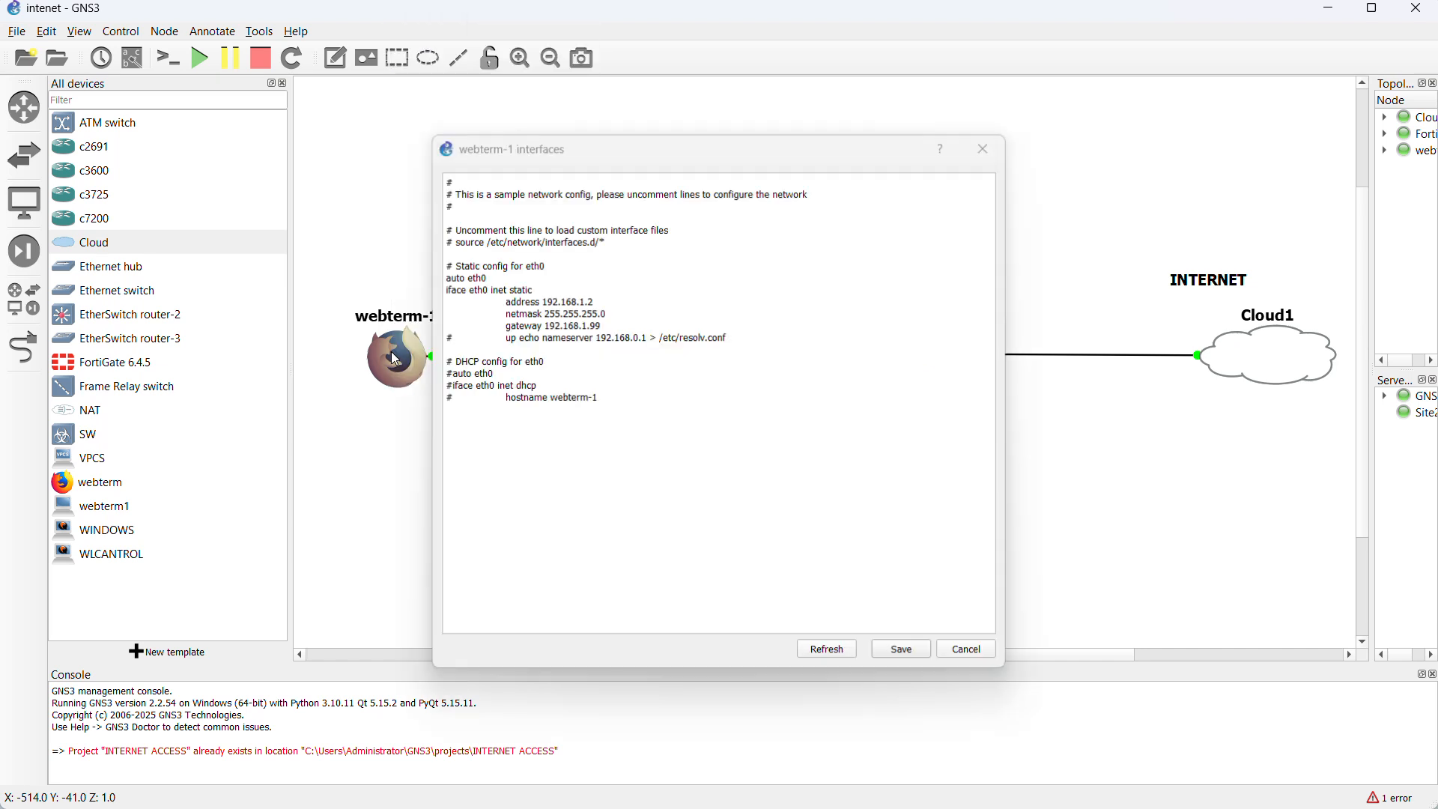
{"action": "left_click", "coordinate": [947, 655]}
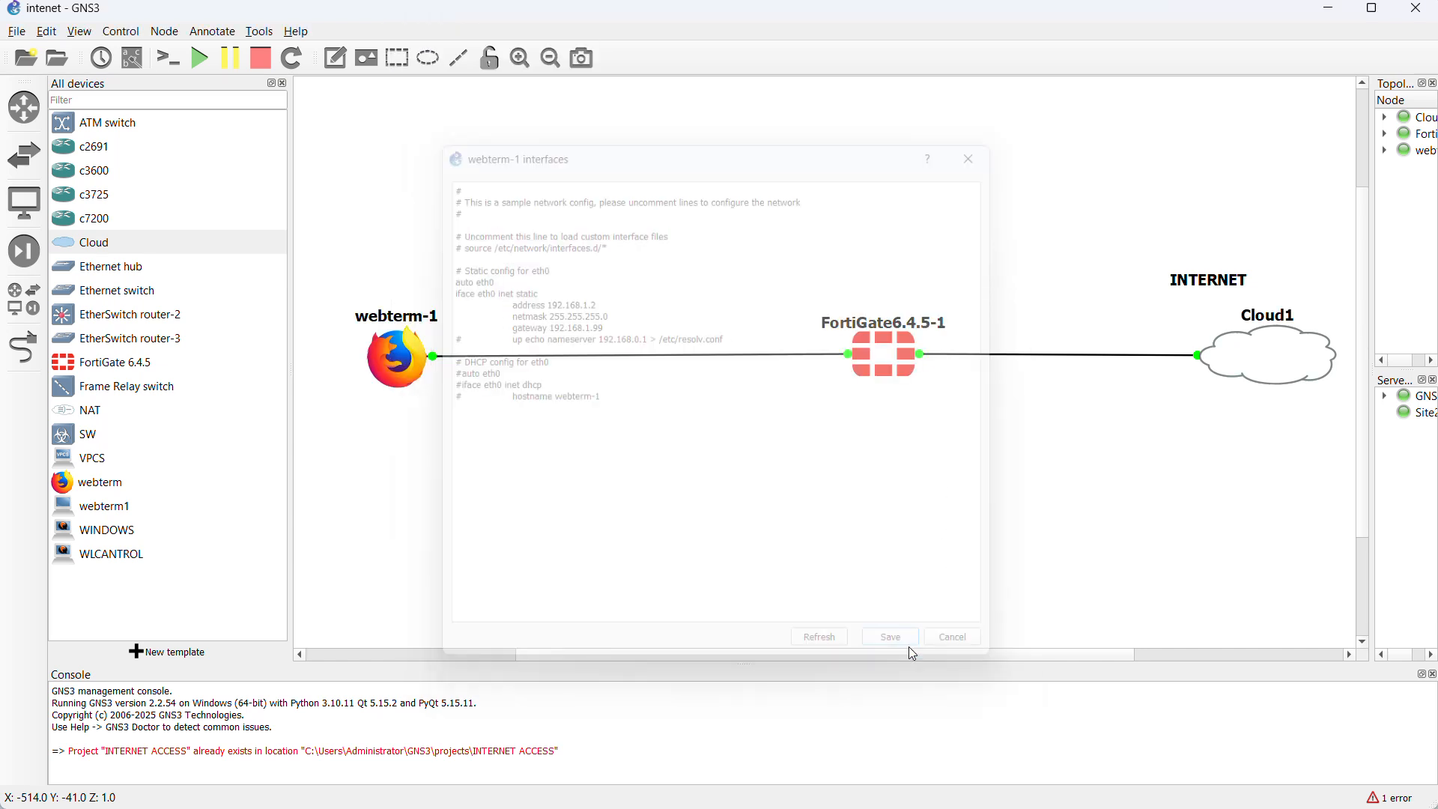
Open the webterm-1 console, log in to the FortiGate as admin with the account password, and save the login in Firefox
{"action": "double_click", "coordinate": [388, 365]}
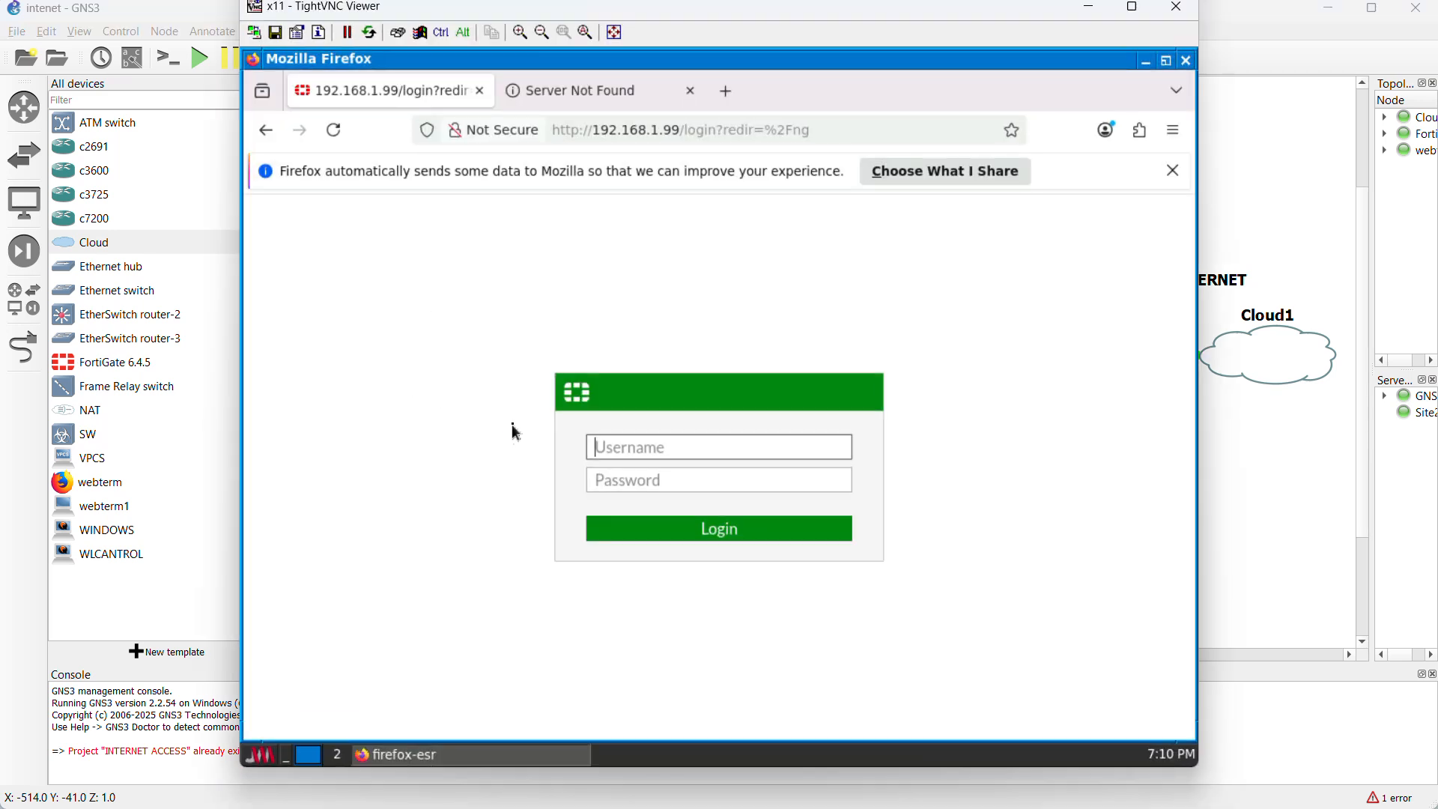
{"action": "left_click", "coordinate": [733, 444]}
{"action": "type", "text": "adm"}
{"action": "left_click", "coordinate": [664, 476]}
{"action": "type", "text": "●●●"}
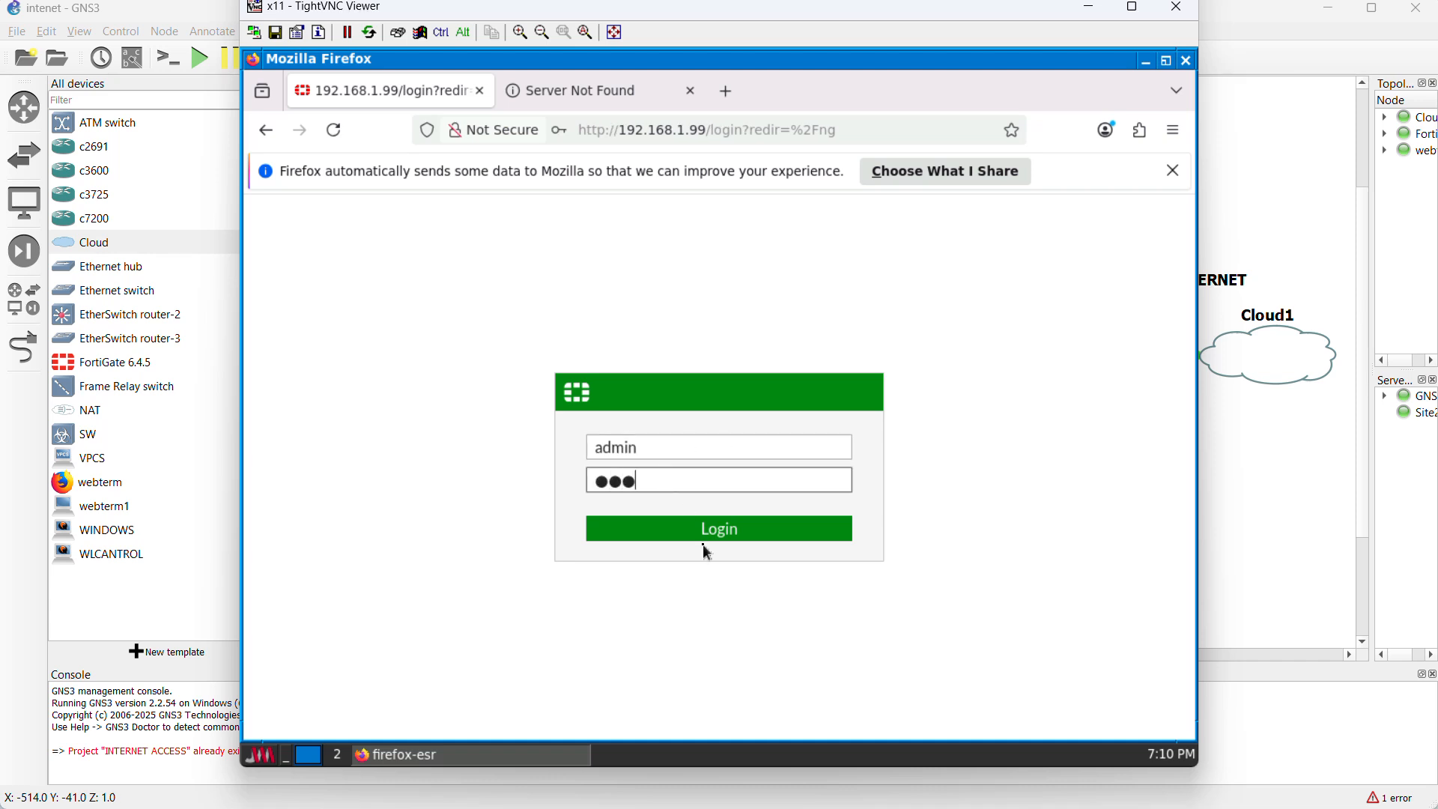
{"action": "left_click", "coordinate": [705, 533]}
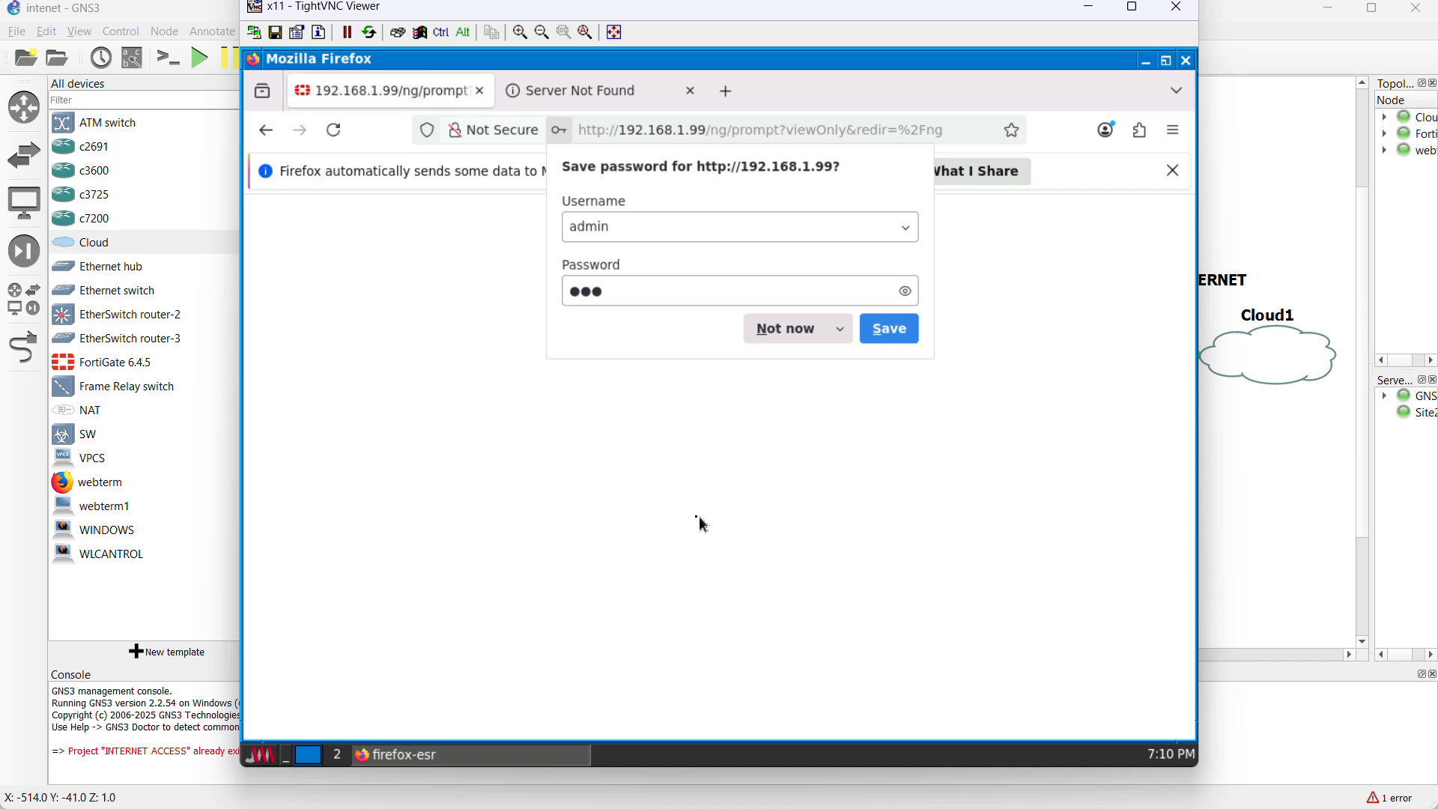
{"action": "left_click", "coordinate": [889, 330]}
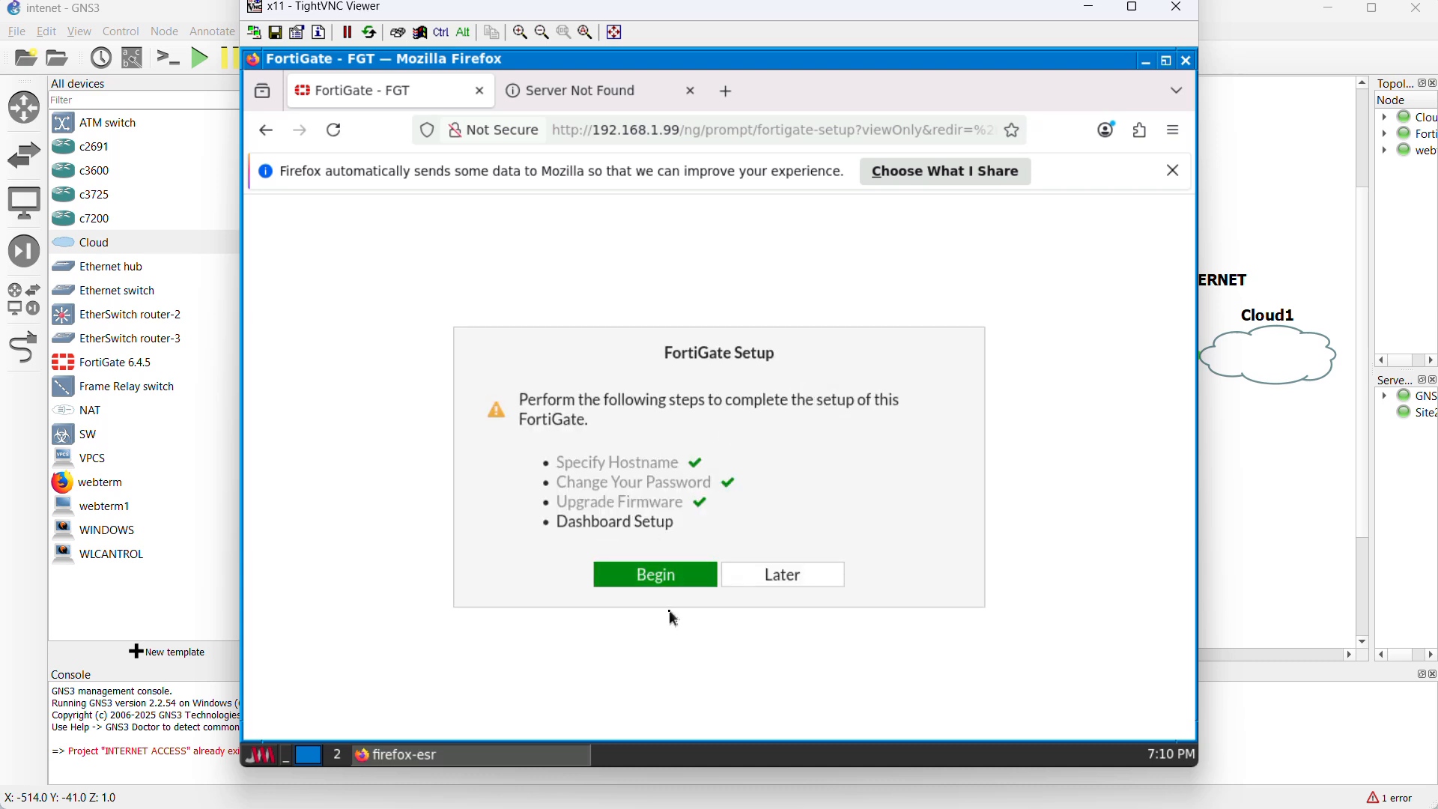
Complete the FortiGate dashboard setup with the Comprehensive option and dismiss the FortiOS 6.4.5 introduction
{"action": "left_click", "coordinate": [680, 583]}
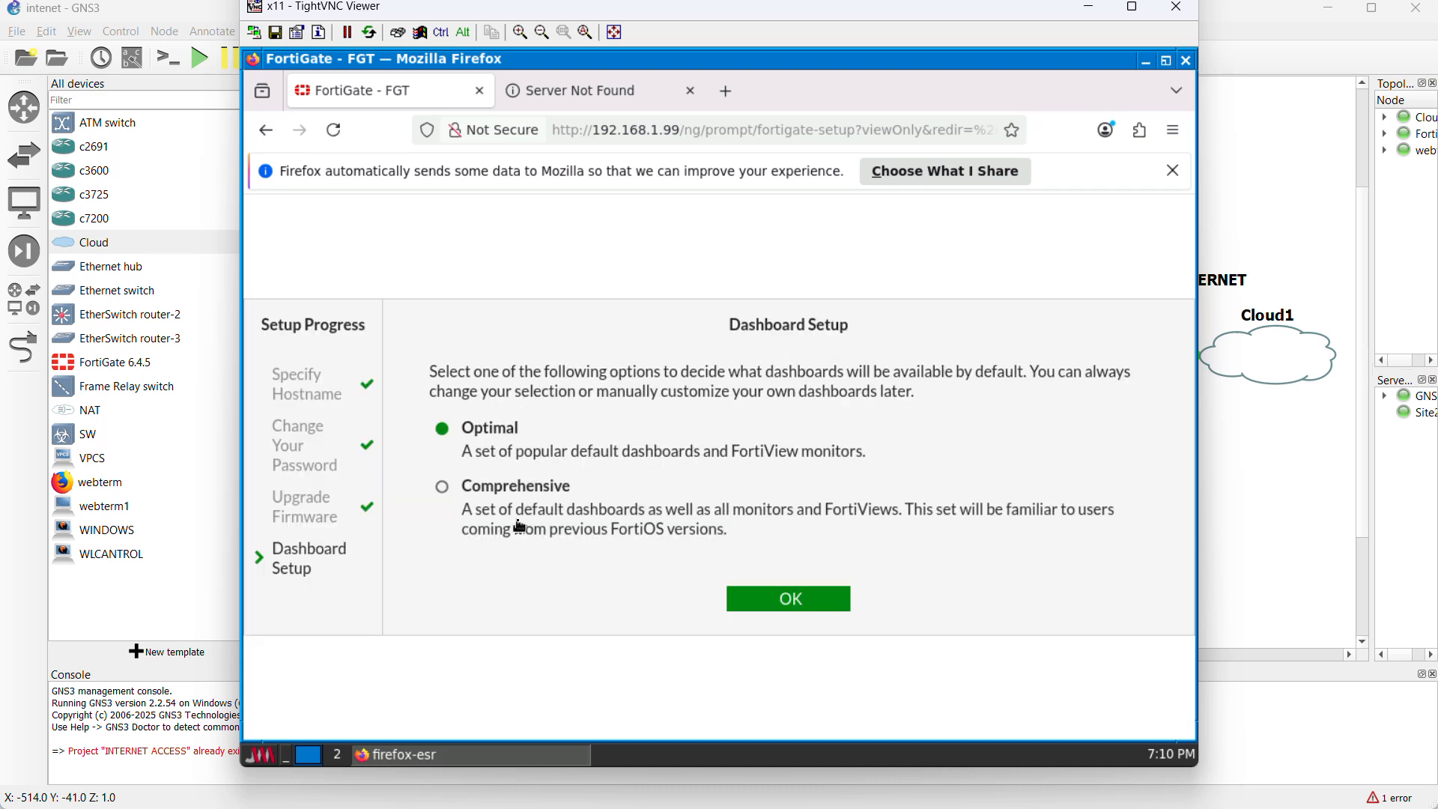
{"action": "left_click", "coordinate": [444, 491]}
{"action": "left_click", "coordinate": [798, 600]}
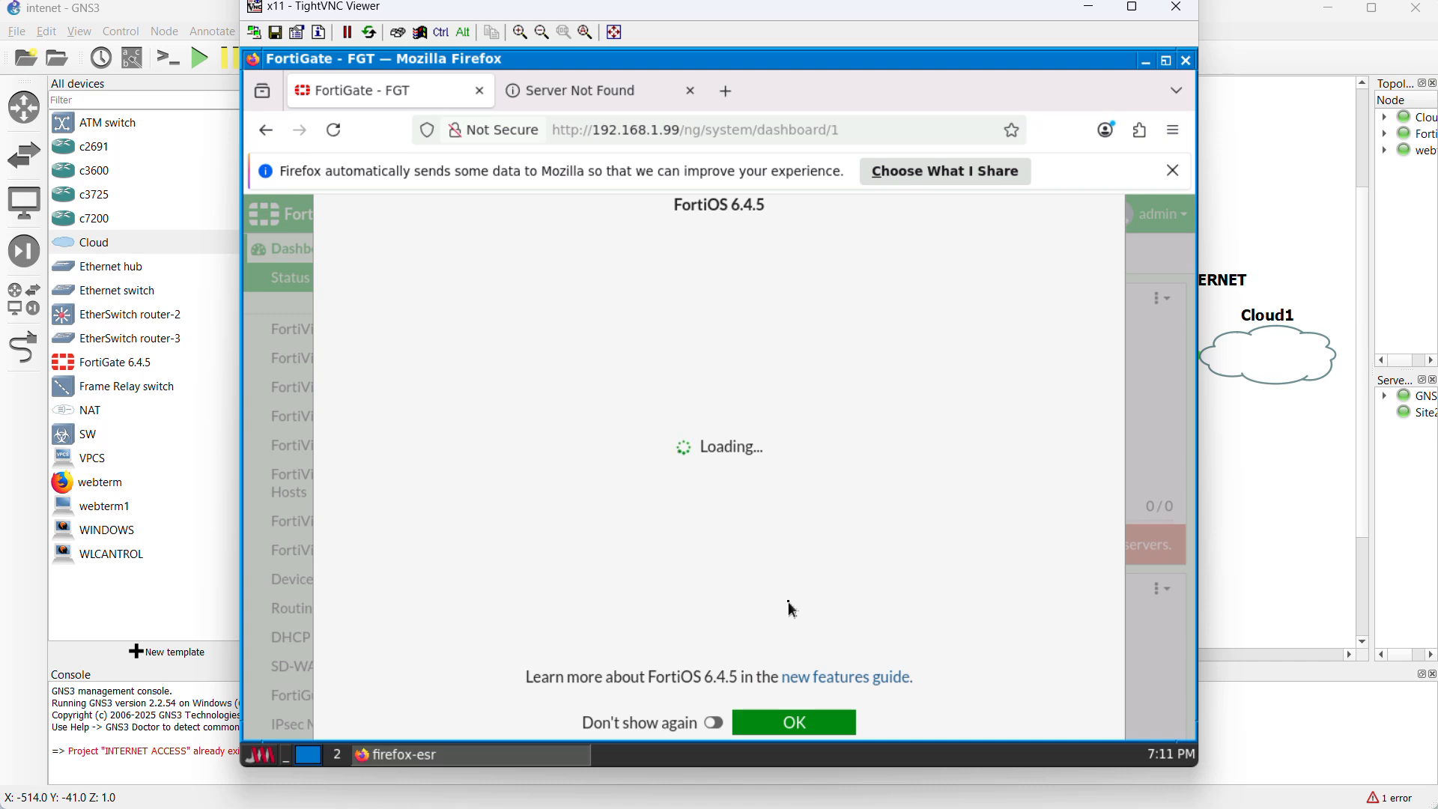
{"action": "left_click", "coordinate": [806, 730]}
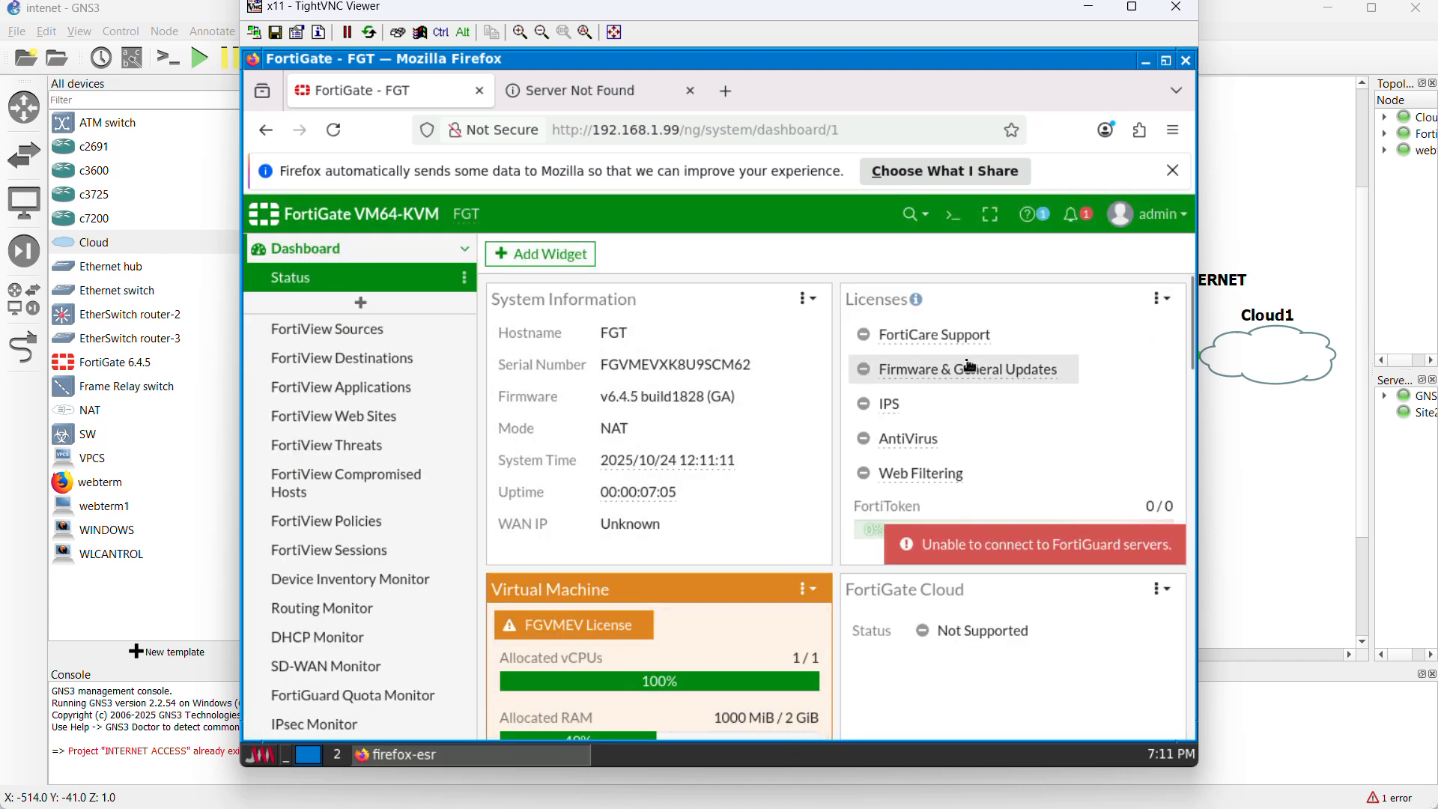
Open the FortiGate's network interfaces list and compare it with the firewall's links in the GNS3 topology
{"action": "scroll", "coordinate": [360, 375], "scroll_direction": "down", "scroll_amount": 5}
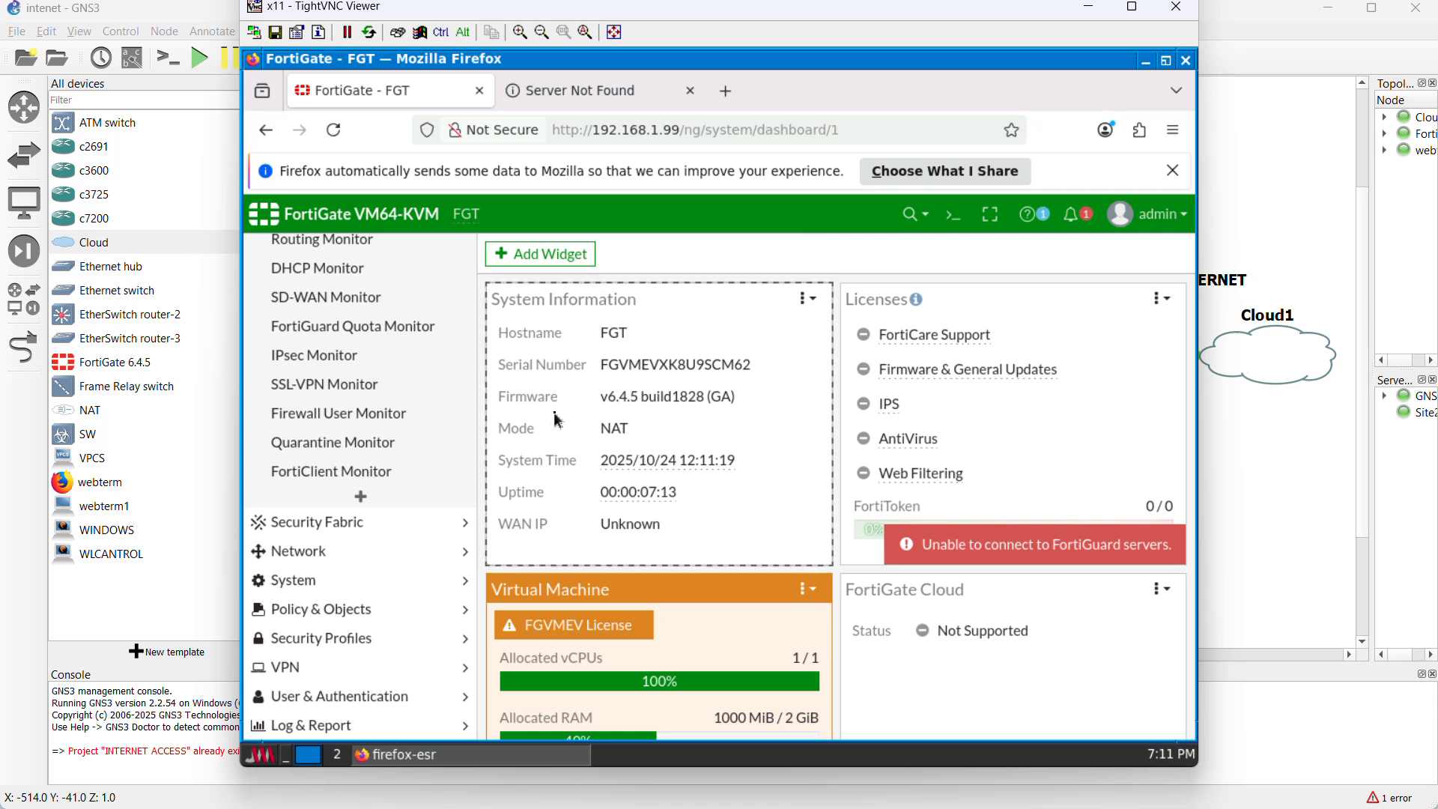
{"action": "left_click", "coordinate": [318, 553]}
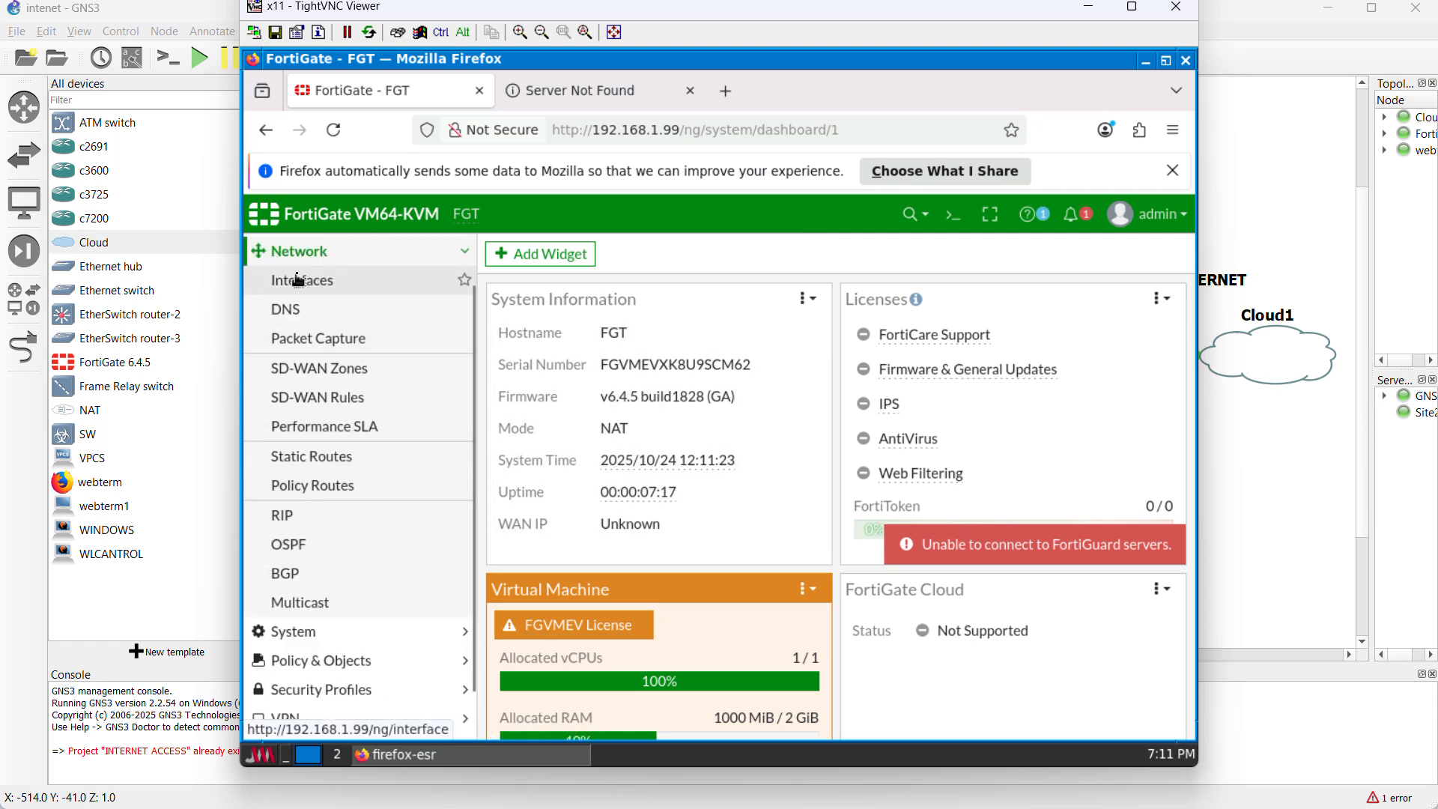
{"action": "left_click", "coordinate": [321, 285]}
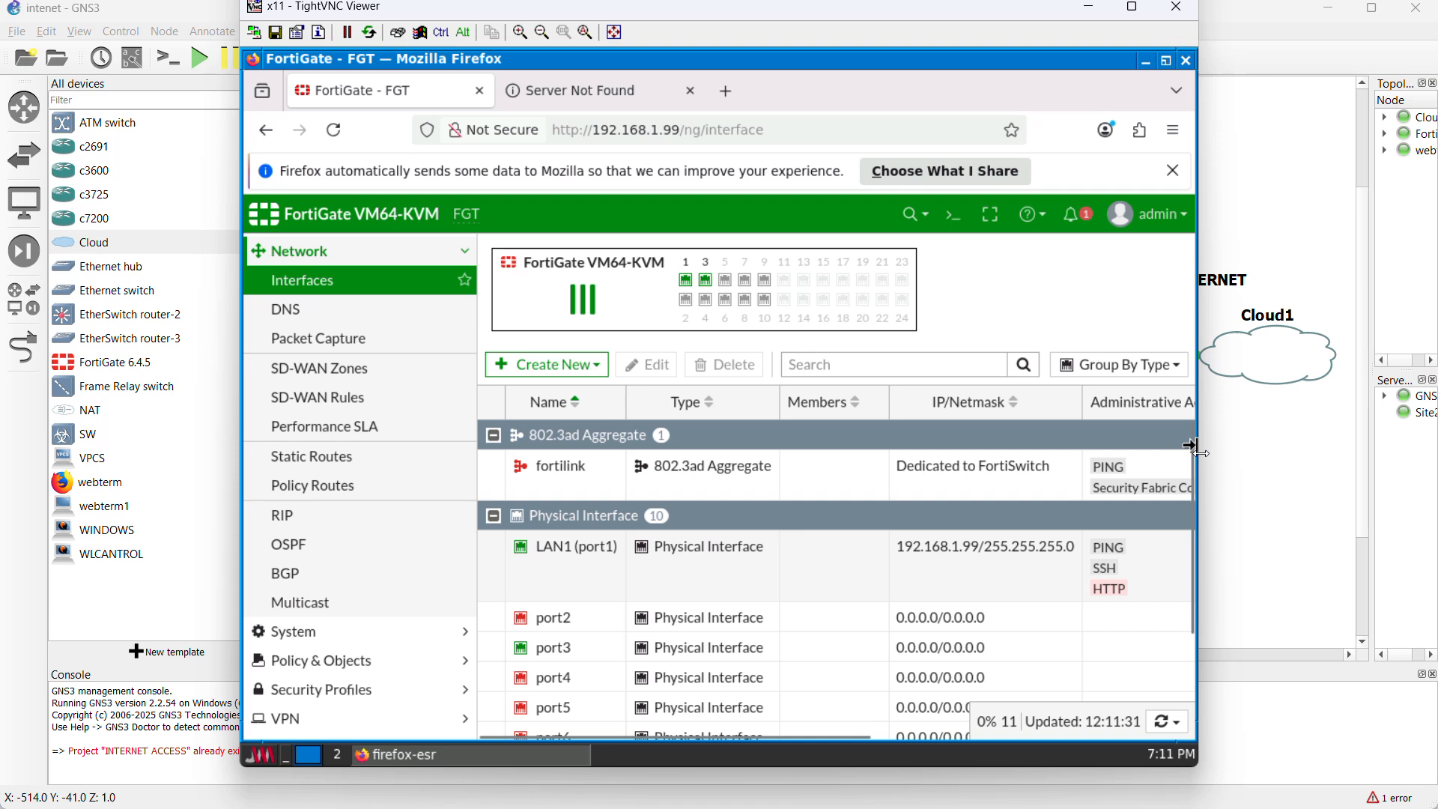
{"action": "left_click_drag", "start_coordinate": [1190, 444], "coordinate": [771, 465]}
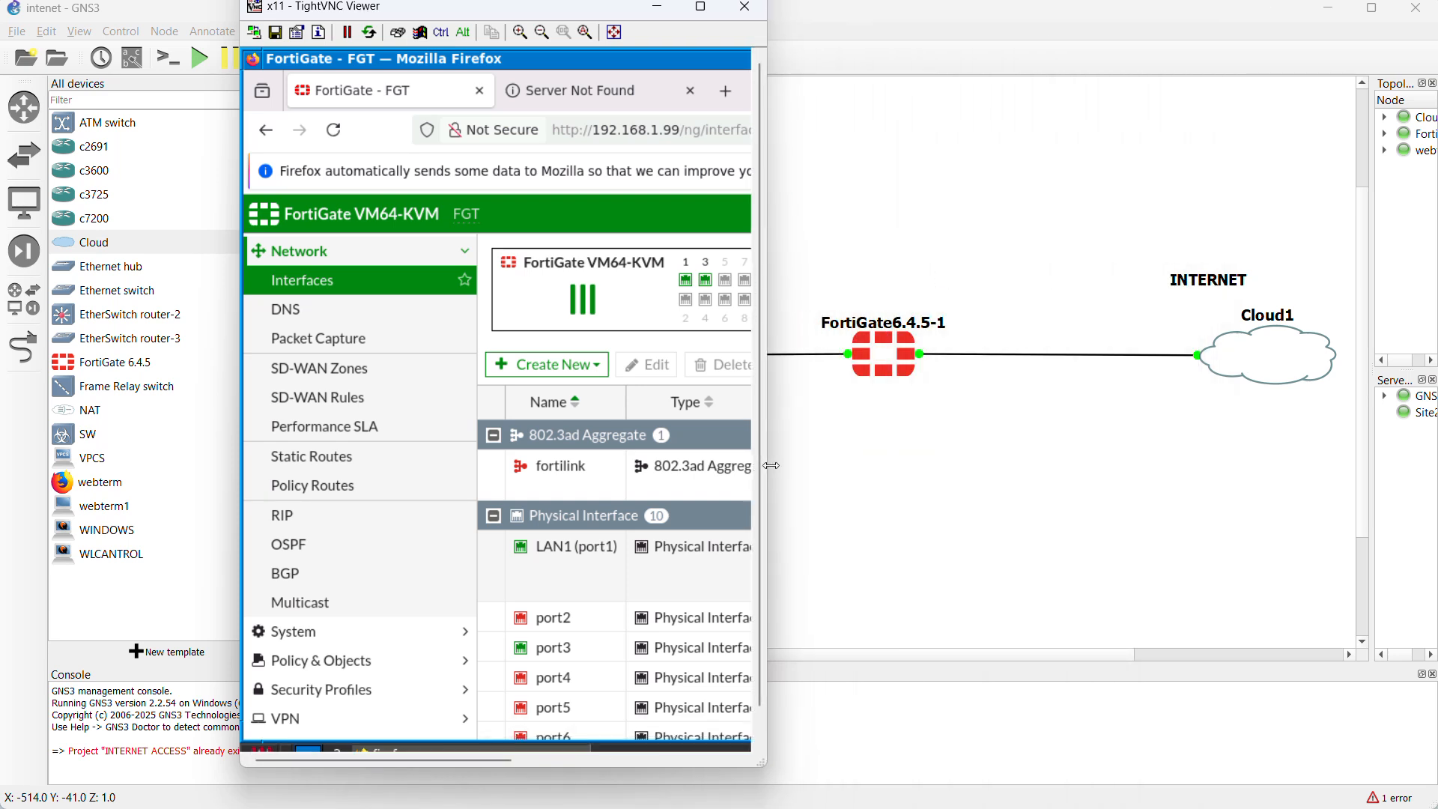
{"action": "left_click_drag", "start_coordinate": [770, 466], "coordinate": [1252, 441]}
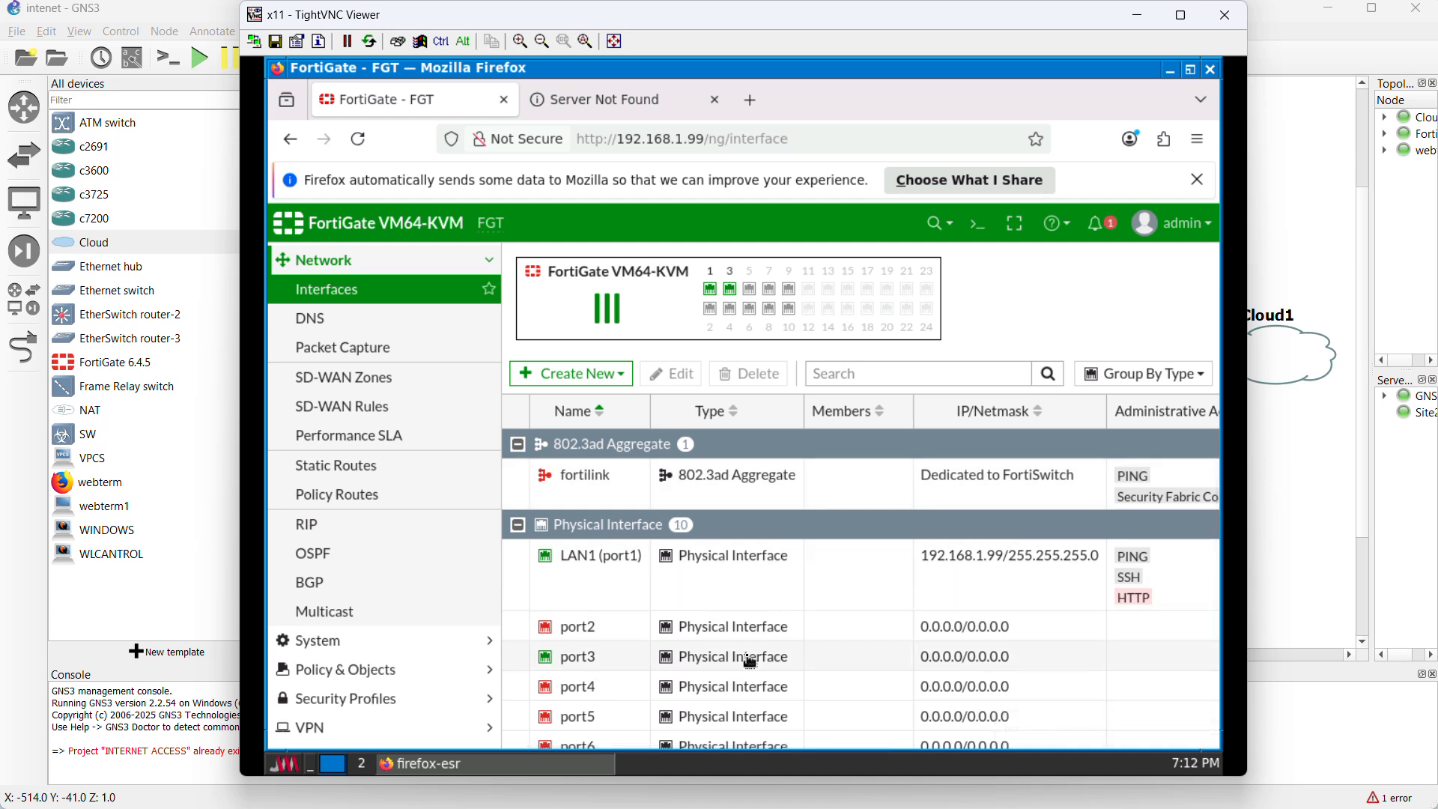
Open the FortiGate's port3 interface for editing and set its role to WAN
{"action": "left_click", "coordinate": [697, 662]}
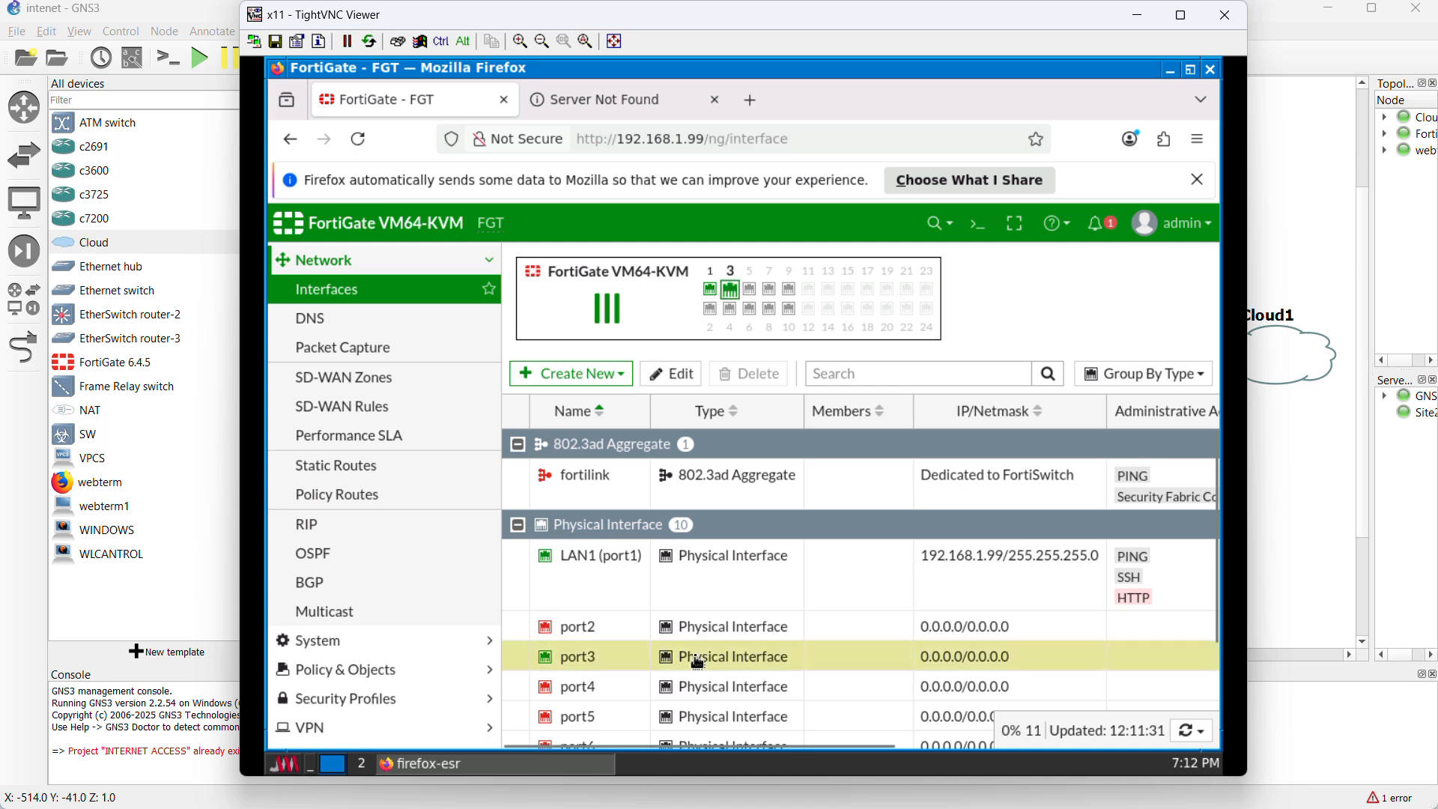
{"action": "left_click", "coordinate": [687, 382]}
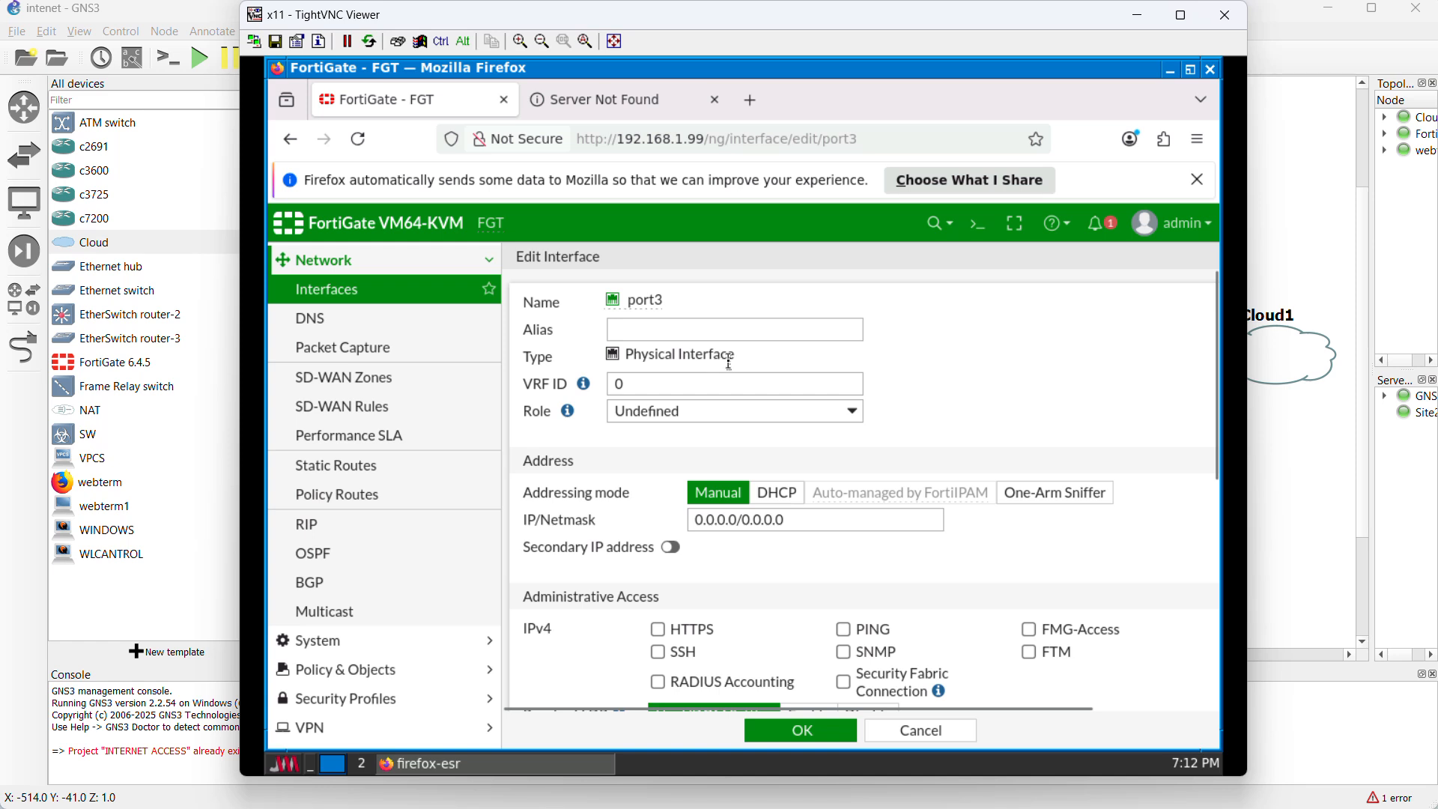
{"action": "mouse_move", "coordinate": [590, 387]}
{"action": "left_click", "coordinate": [854, 415]}
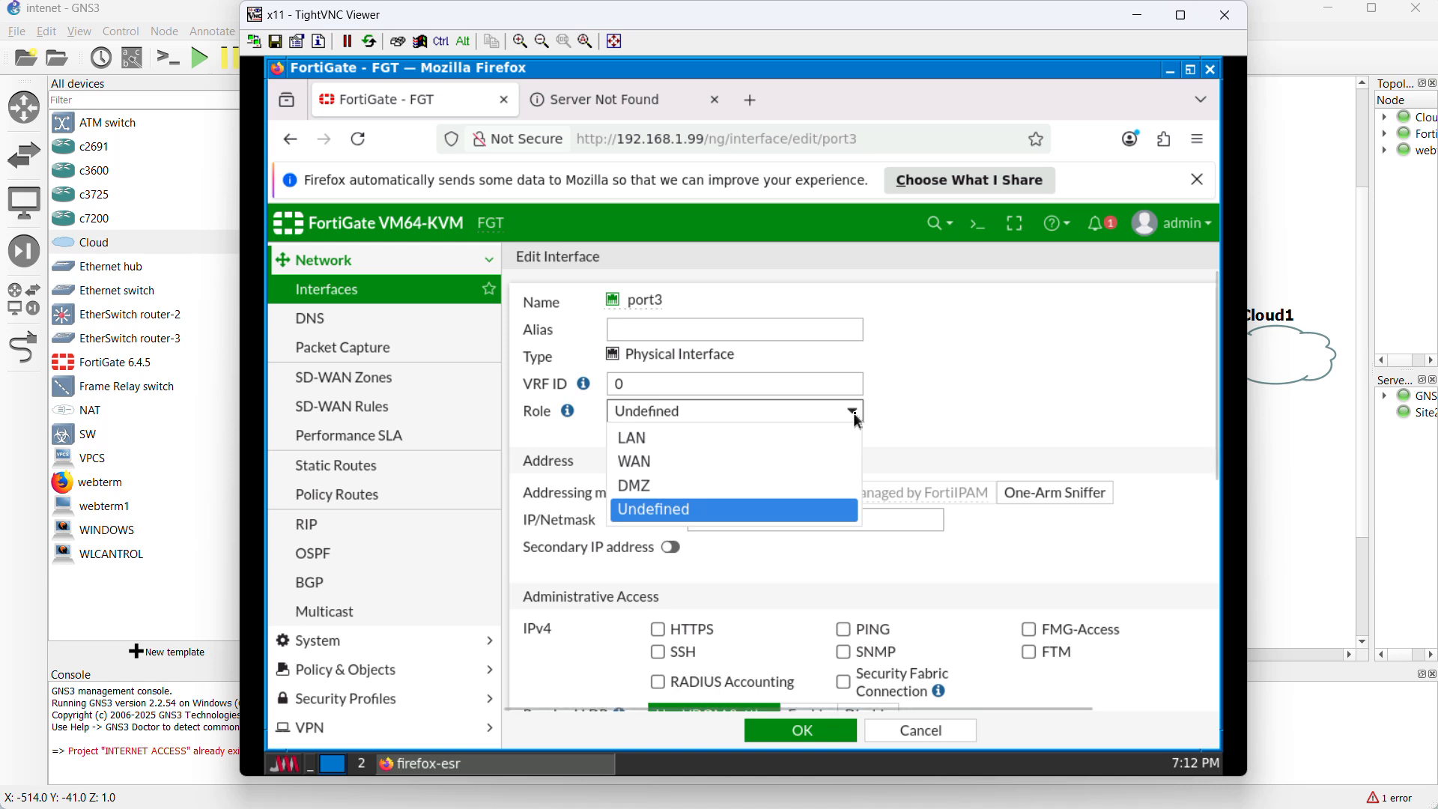
{"action": "left_click", "coordinate": [672, 462]}
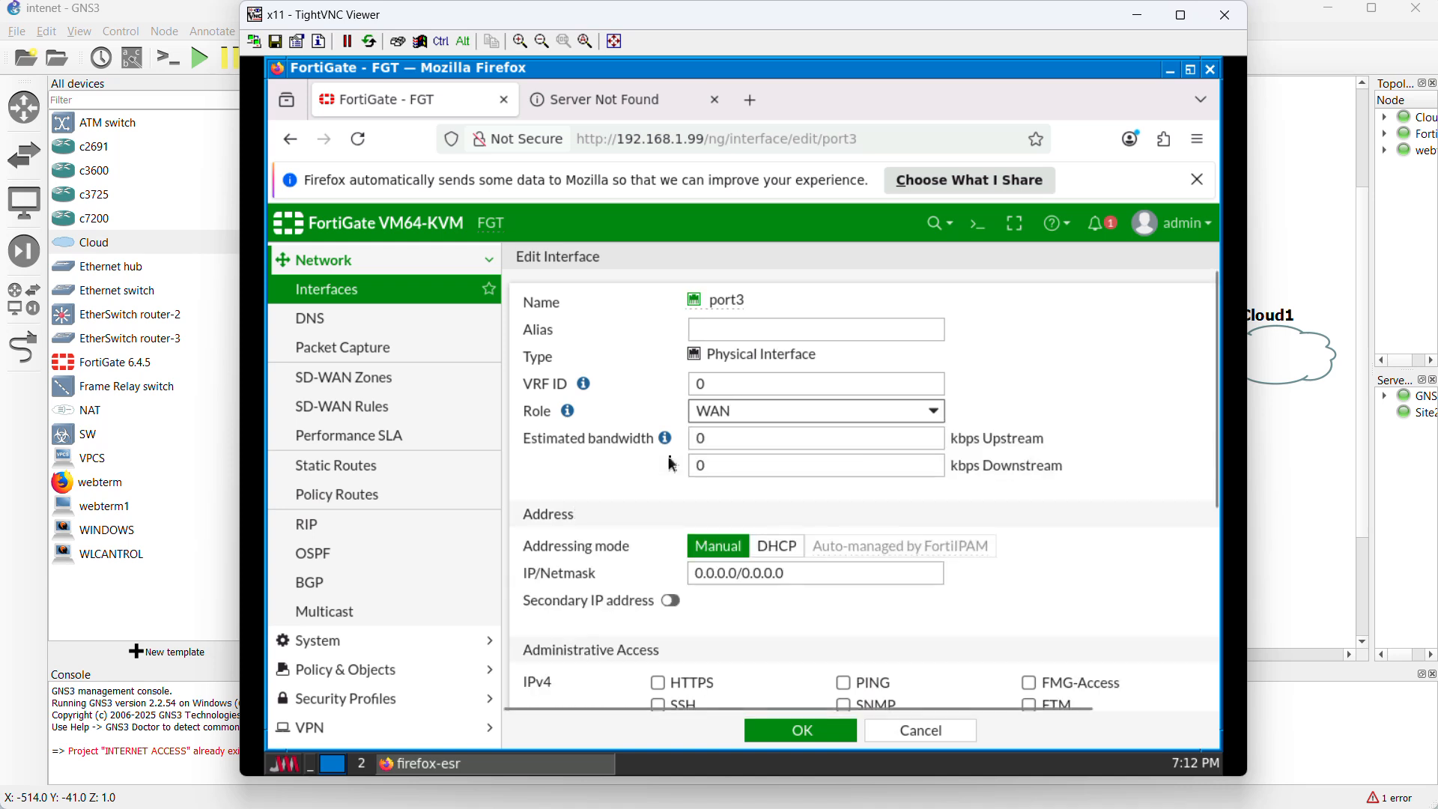
Set port3's manual IP/netmask to 192.168.122.24/24
{"action": "scroll", "coordinate": [881, 442], "scroll_direction": "down", "scroll_amount": 5}
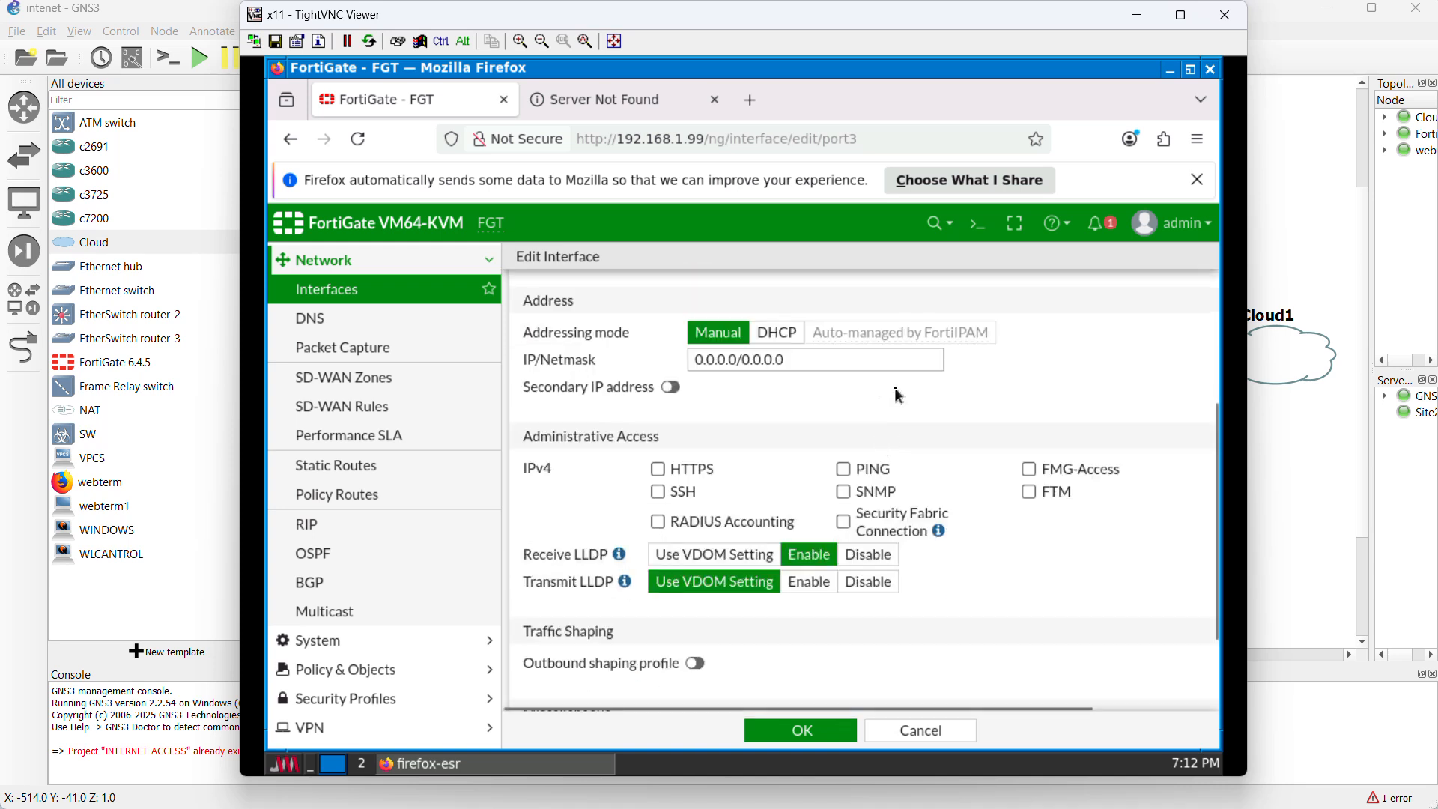
{"action": "scroll", "coordinate": [807, 370], "scroll_direction": "up", "scroll_amount": 3}
{"action": "left_click", "coordinate": [817, 471]}
{"action": "key", "text": "BackSpace"}
{"action": "key", "text": "BackSpace"}
{"action": "key", "text": "BackSpace"}
{"action": "key", "text": "BackSpace"}
{"action": "key", "text": "BackSpace"}
{"action": "key", "text": "BackSpace"}
{"action": "key", "text": "BackSpace"}
{"action": "key", "text": "BackSpace"}
{"action": "key", "text": "BackSpace"}
{"action": "key", "text": "BackSpace"}
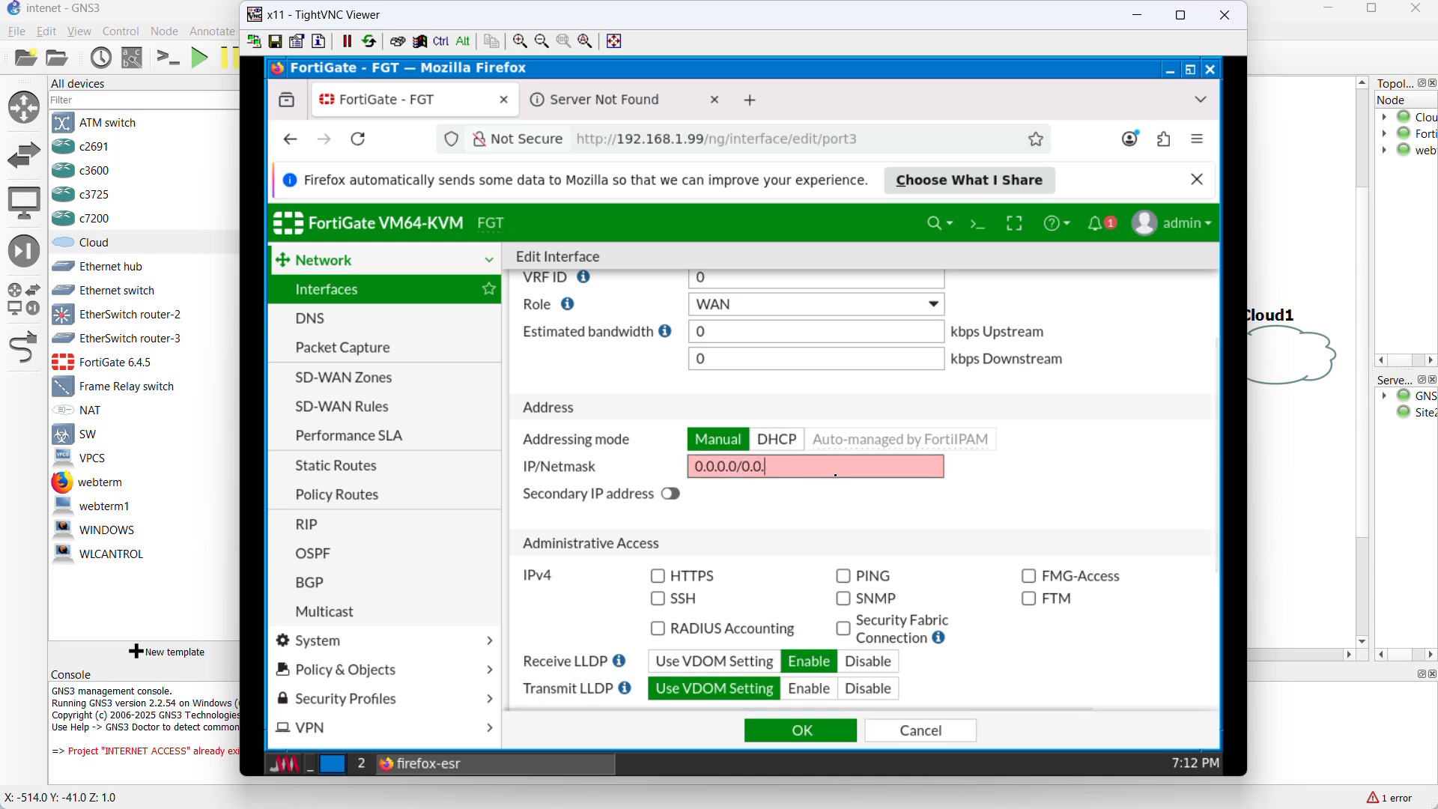
{"action": "key", "text": "BackSpace"}
{"action": "key", "text": "BackSpace"}
{"action": "key", "text": "BackSpace"}
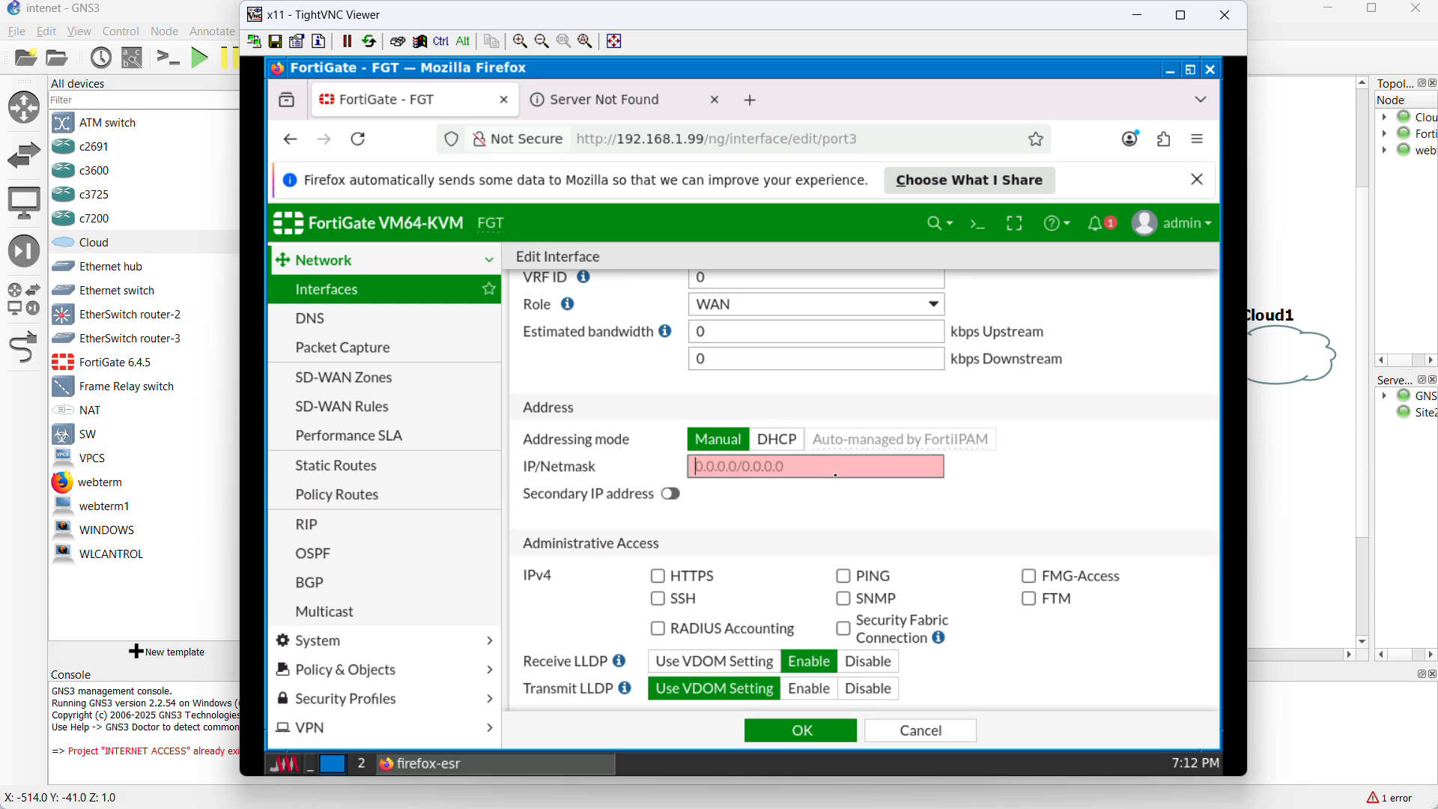
{"action": "type", "text": "192"}
{"action": "type", "text": ".168.122.24/24"}
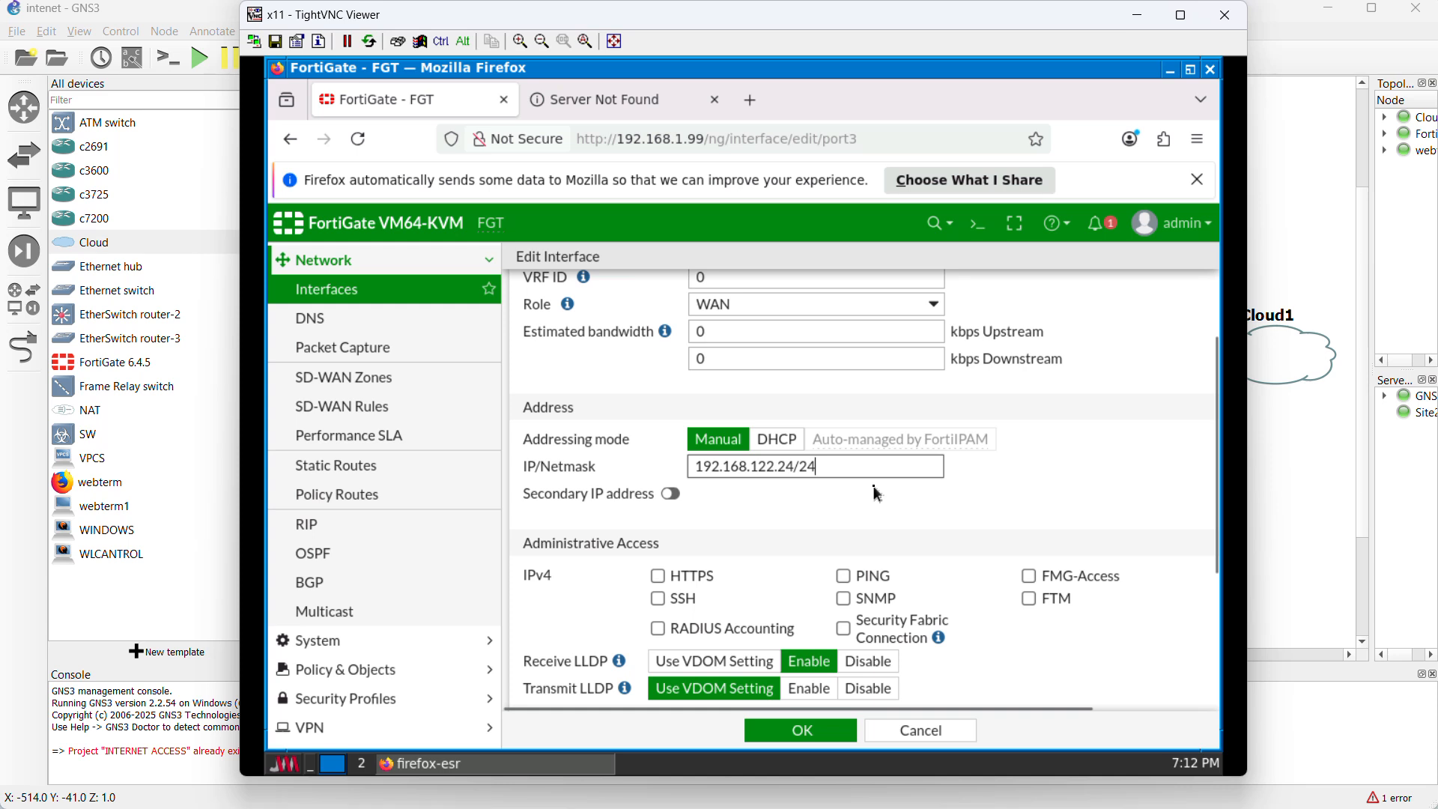
Allow HTTPS, PING and SSH as IPv4 administrative access on port3 and save the interface
{"action": "left_click", "coordinate": [658, 575]}
{"action": "scroll", "coordinate": [929, 544], "scroll_direction": "down", "scroll_amount": 3}
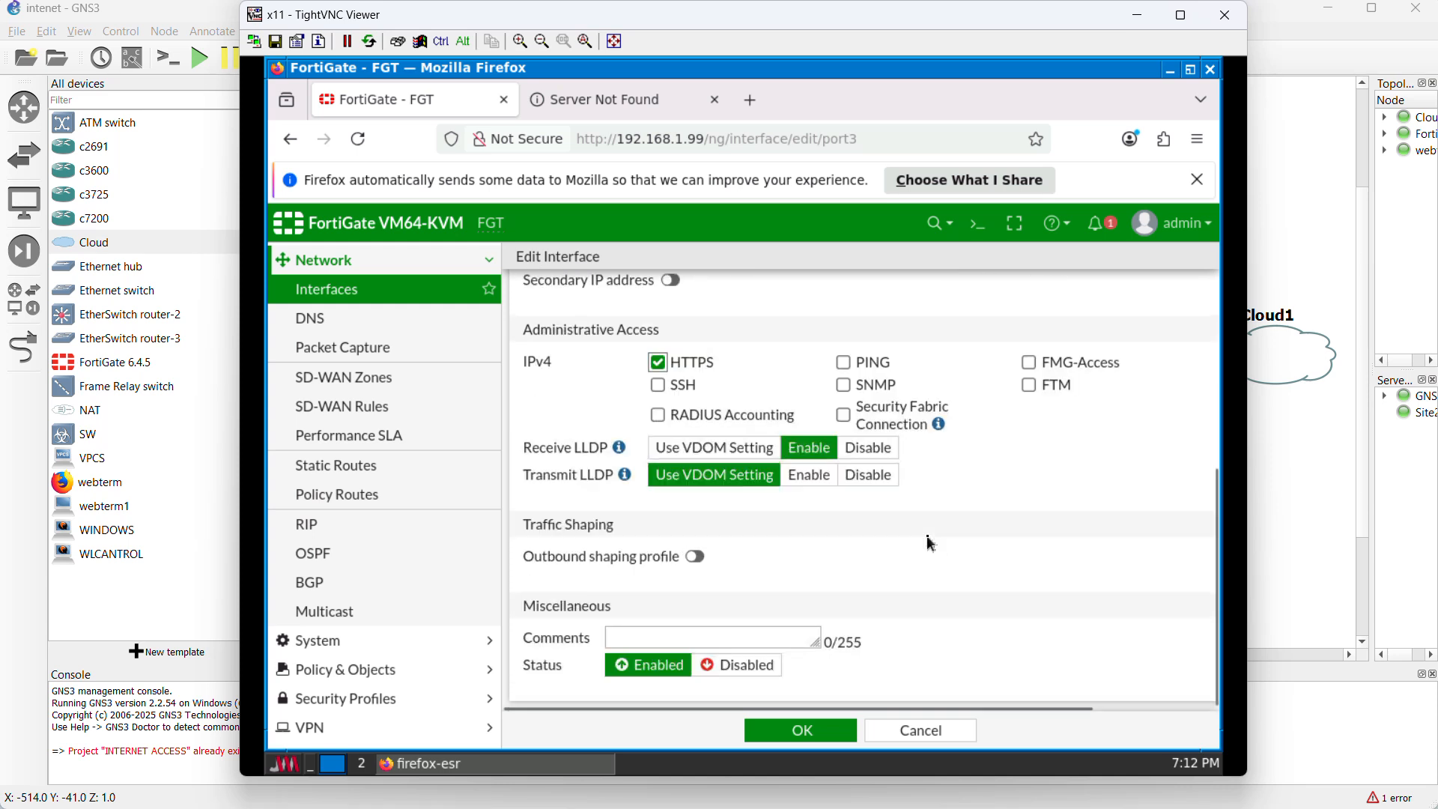
{"action": "left_click", "coordinate": [843, 363]}
{"action": "left_click", "coordinate": [685, 392]}
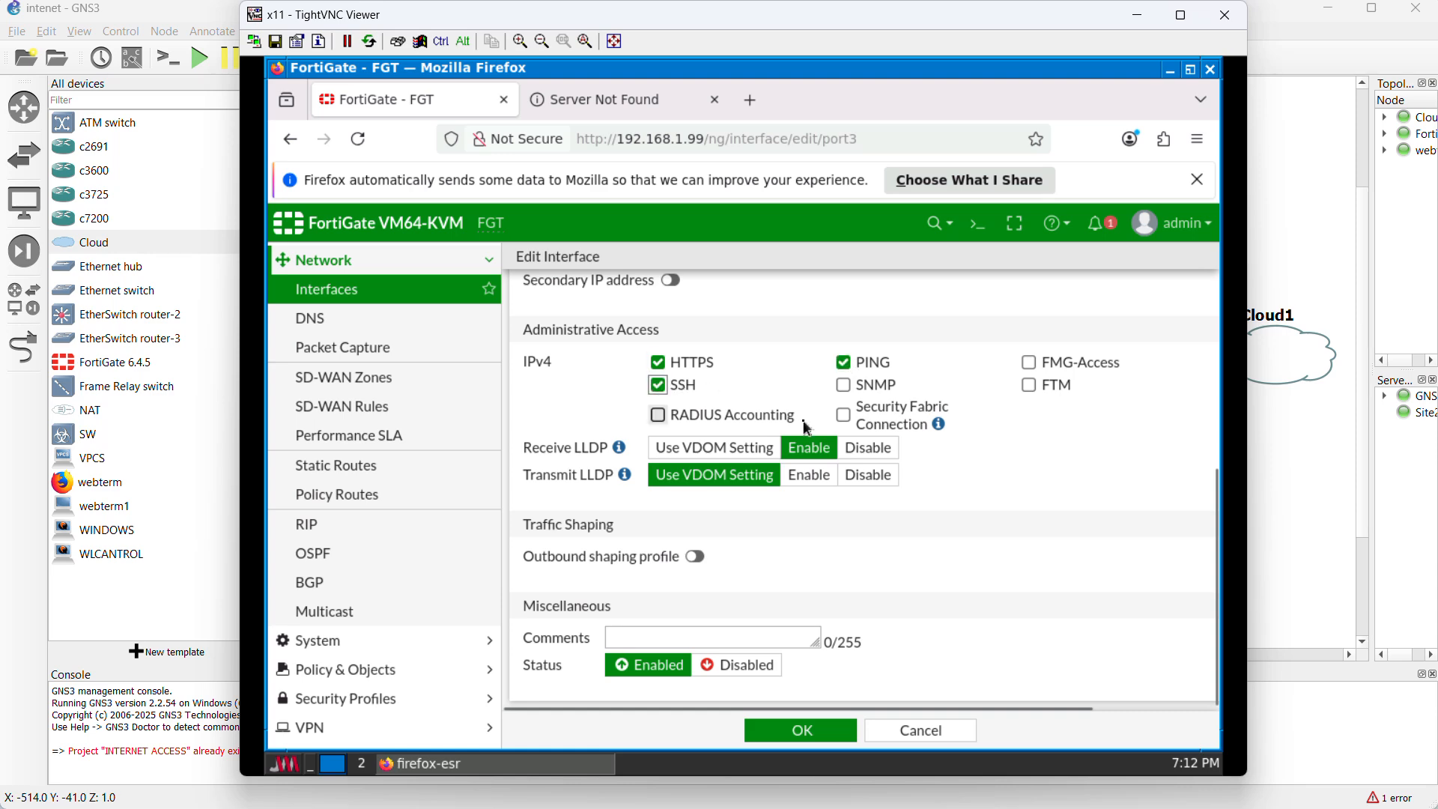
{"action": "scroll", "coordinate": [816, 438], "scroll_direction": "up", "scroll_amount": 4}
{"action": "scroll", "coordinate": [812, 442], "scroll_direction": "down", "scroll_amount": 4}
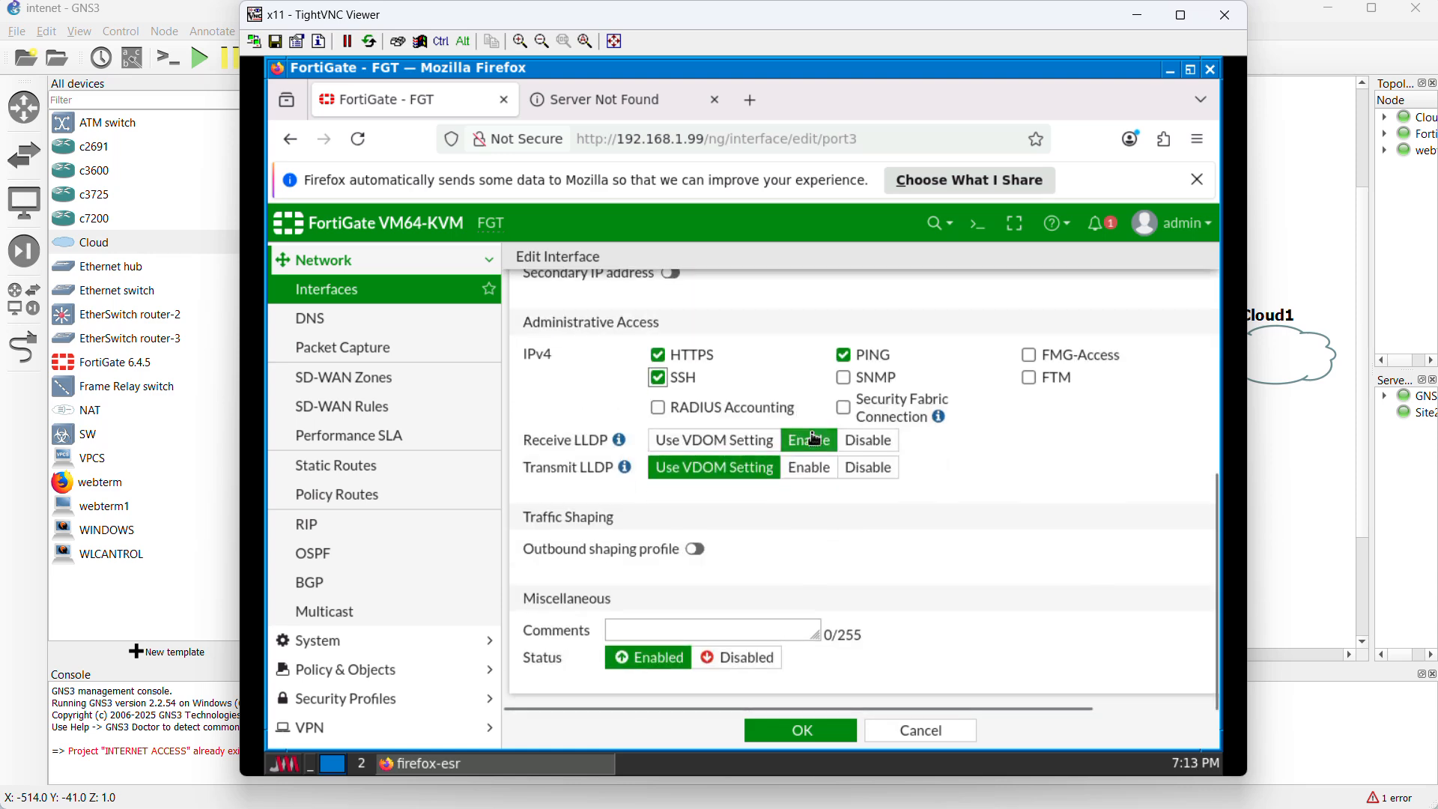
{"action": "left_click", "coordinate": [835, 738]}
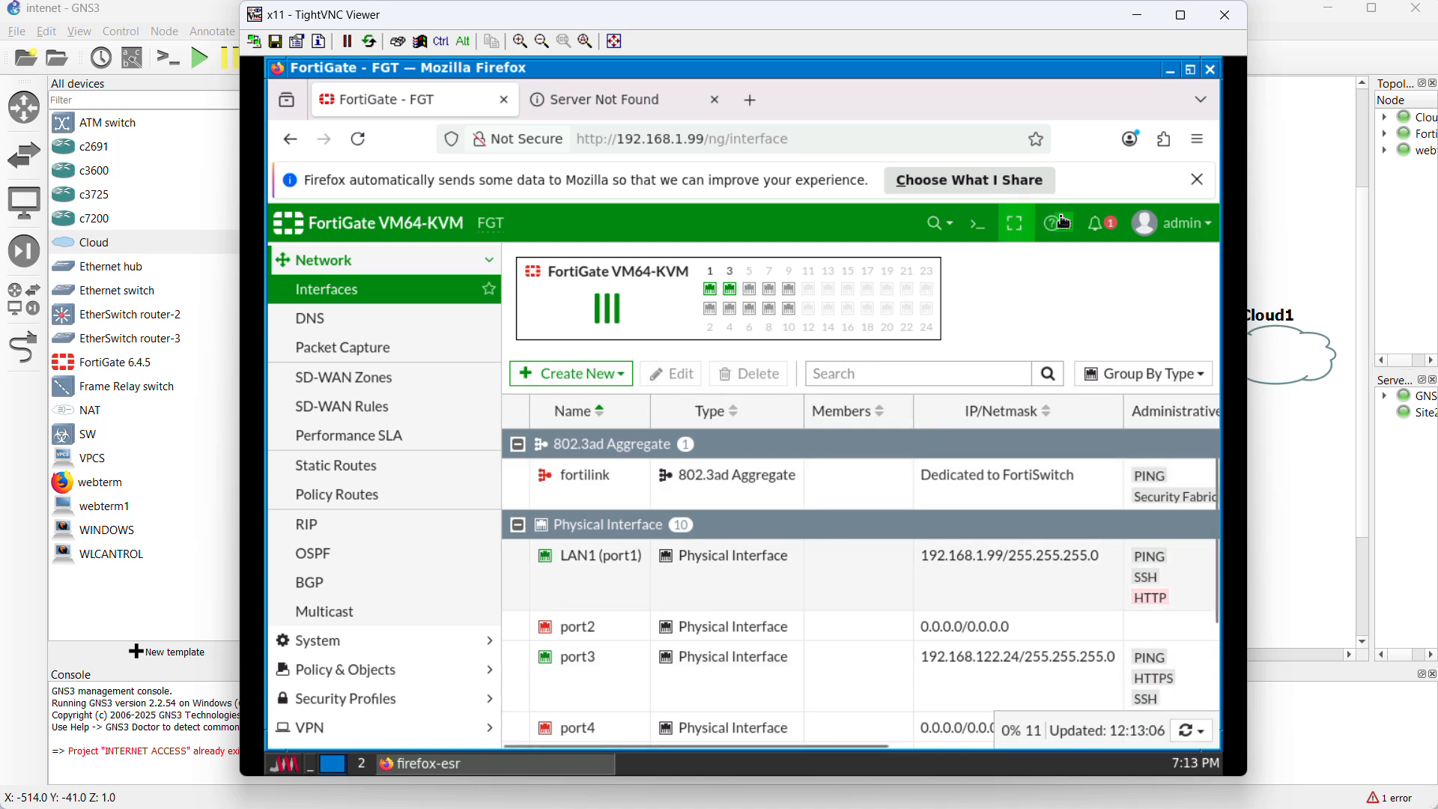
Dismiss Firefox's data-sharing notice and try the full-screen view of the interfaces page before reloading it
{"action": "left_click", "coordinate": [1014, 224]}
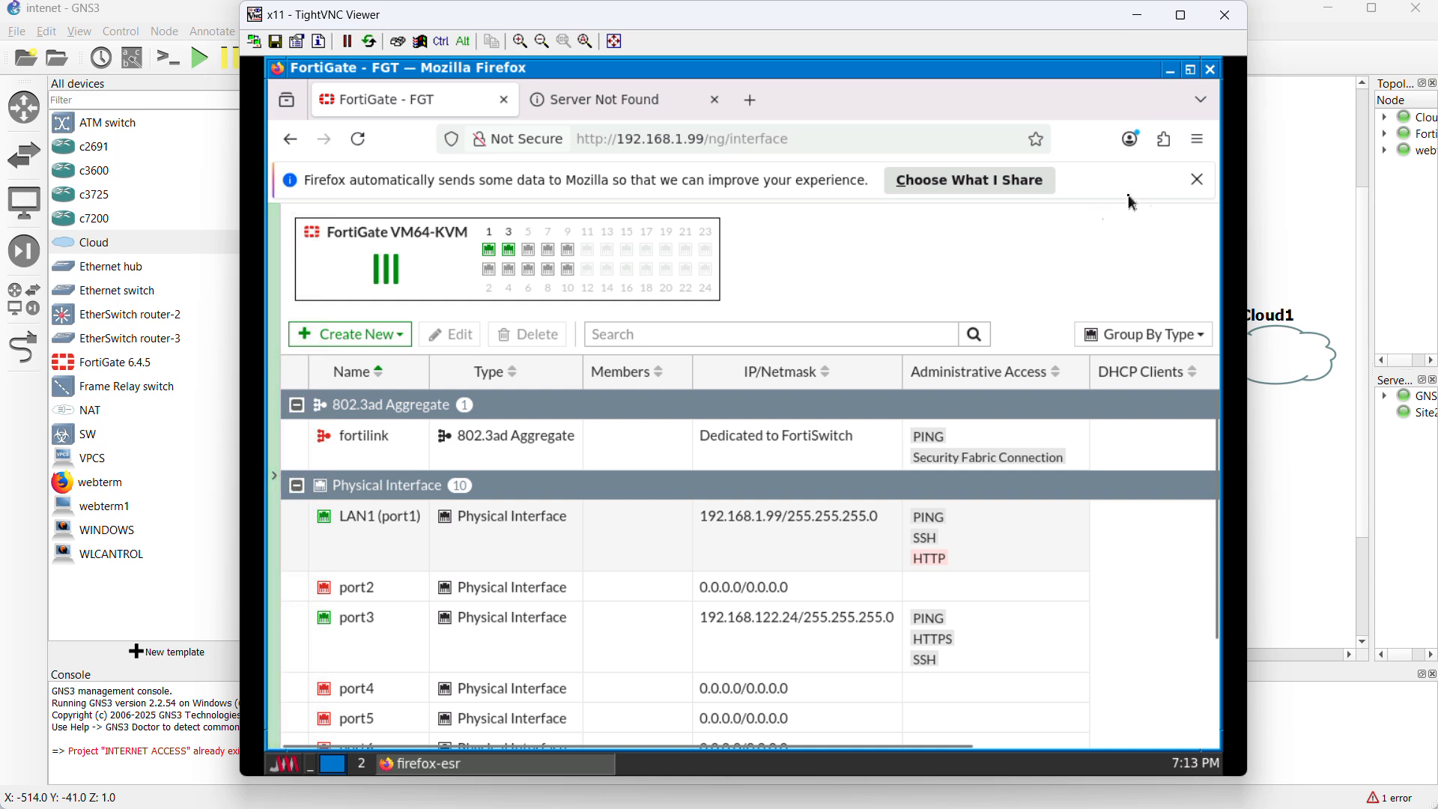
{"action": "left_click", "coordinate": [1196, 181]}
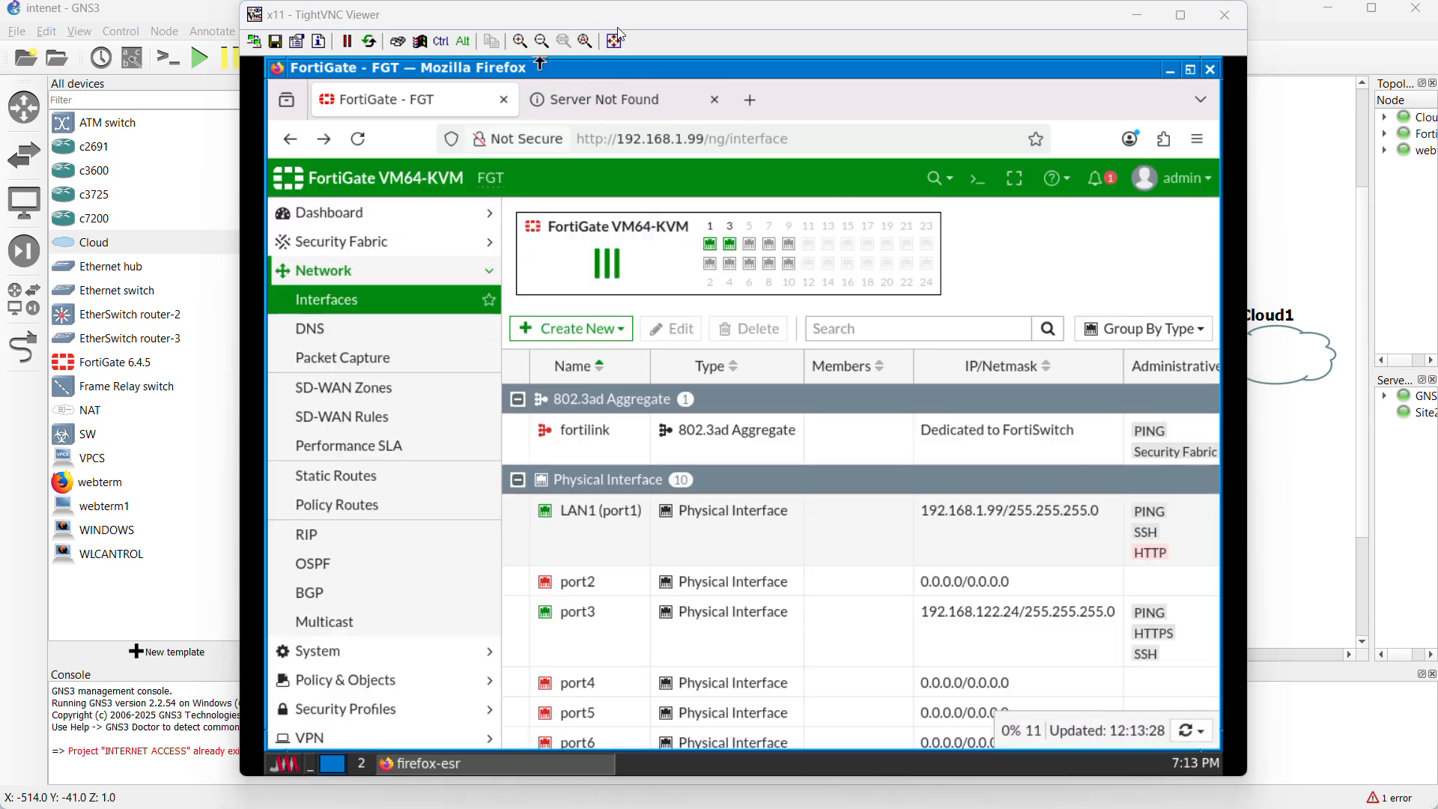
{"action": "left_click", "coordinate": [1015, 178]}
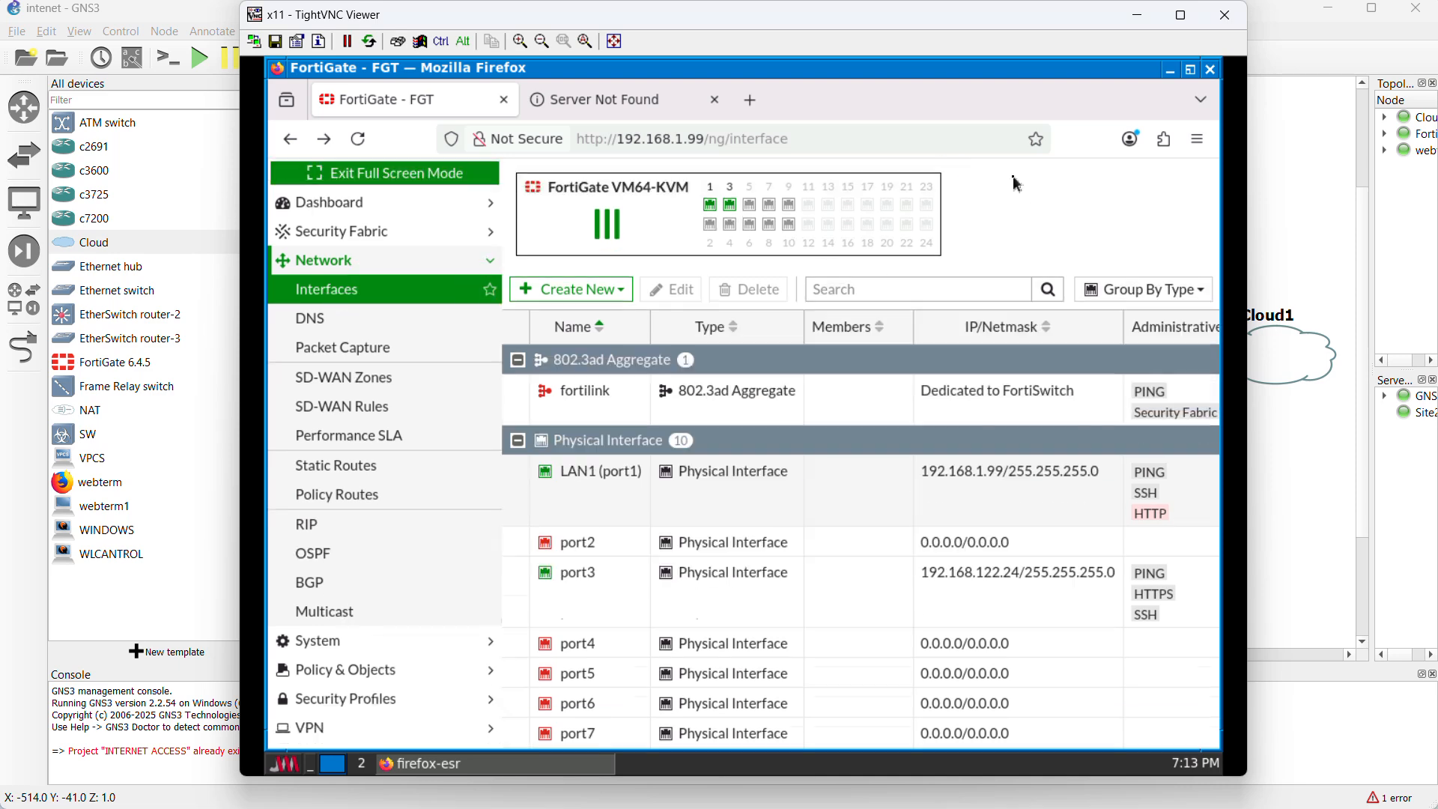
{"action": "left_click", "coordinate": [358, 140]}
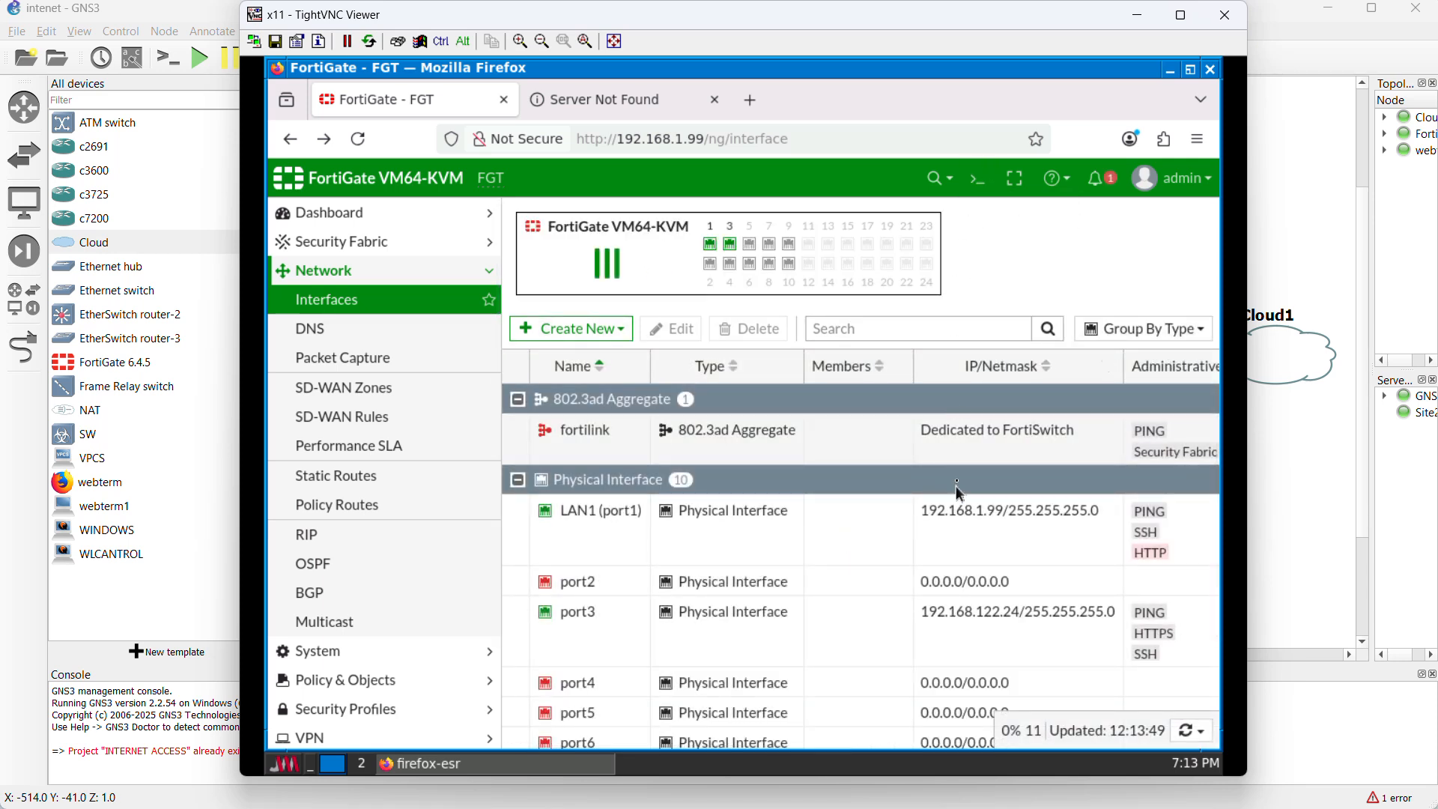
Open the FortiGate CLI console and ping the gateway with "execute ping 192.168.122.1"
{"action": "left_click", "coordinate": [977, 178]}
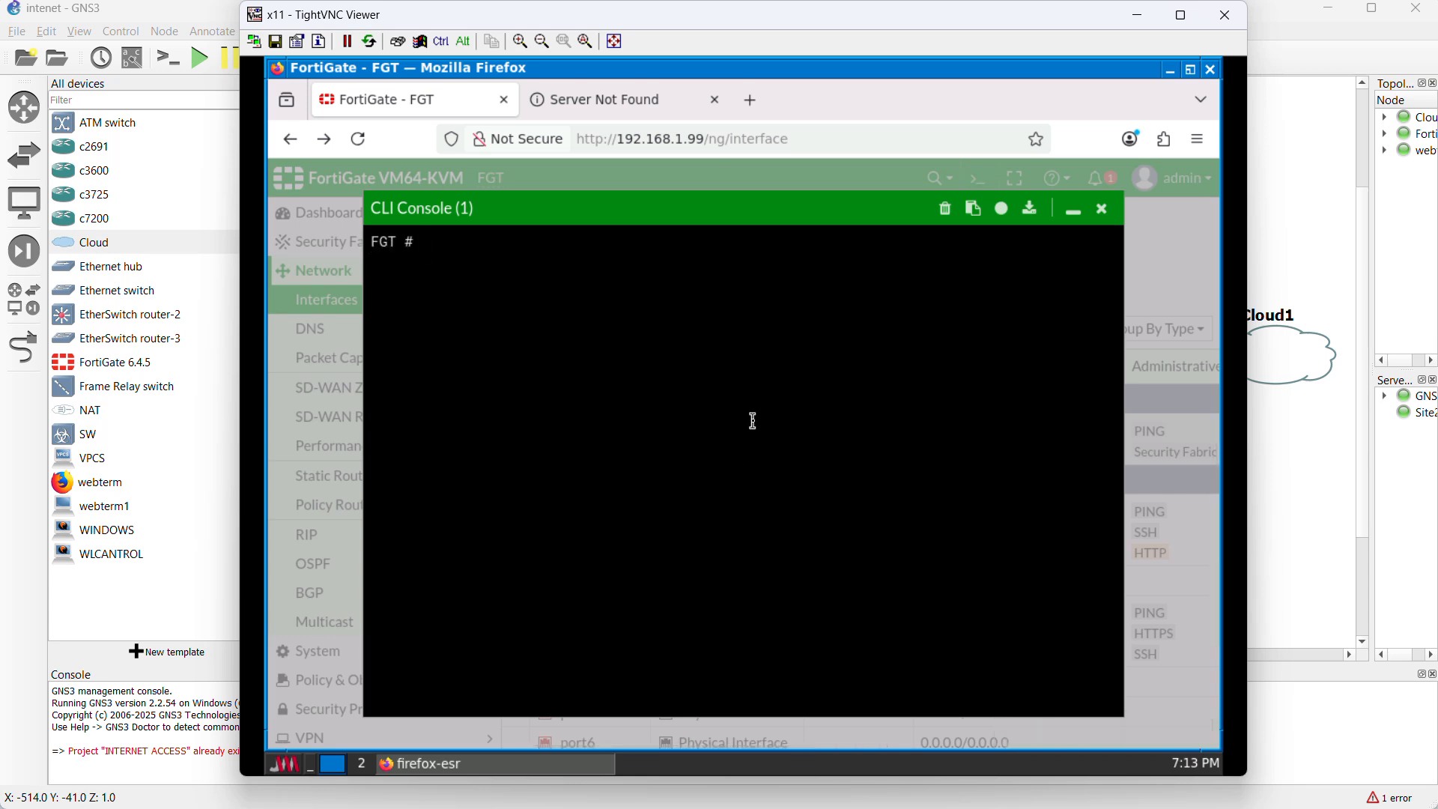
{"action": "type", "text": "execute ping 192.168."}
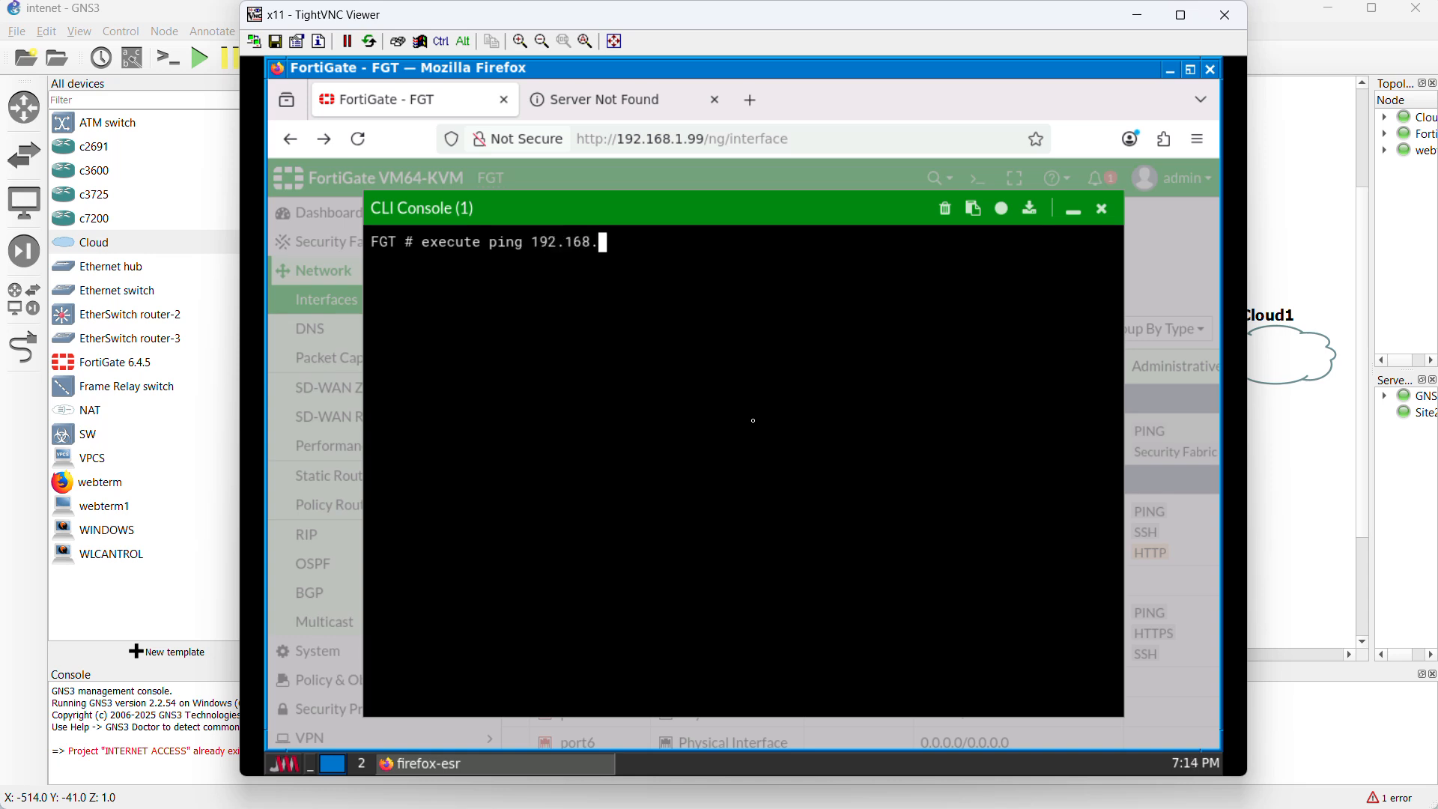
{"action": "type", "text": "122.1"}
{"action": "key", "text": "Return"}
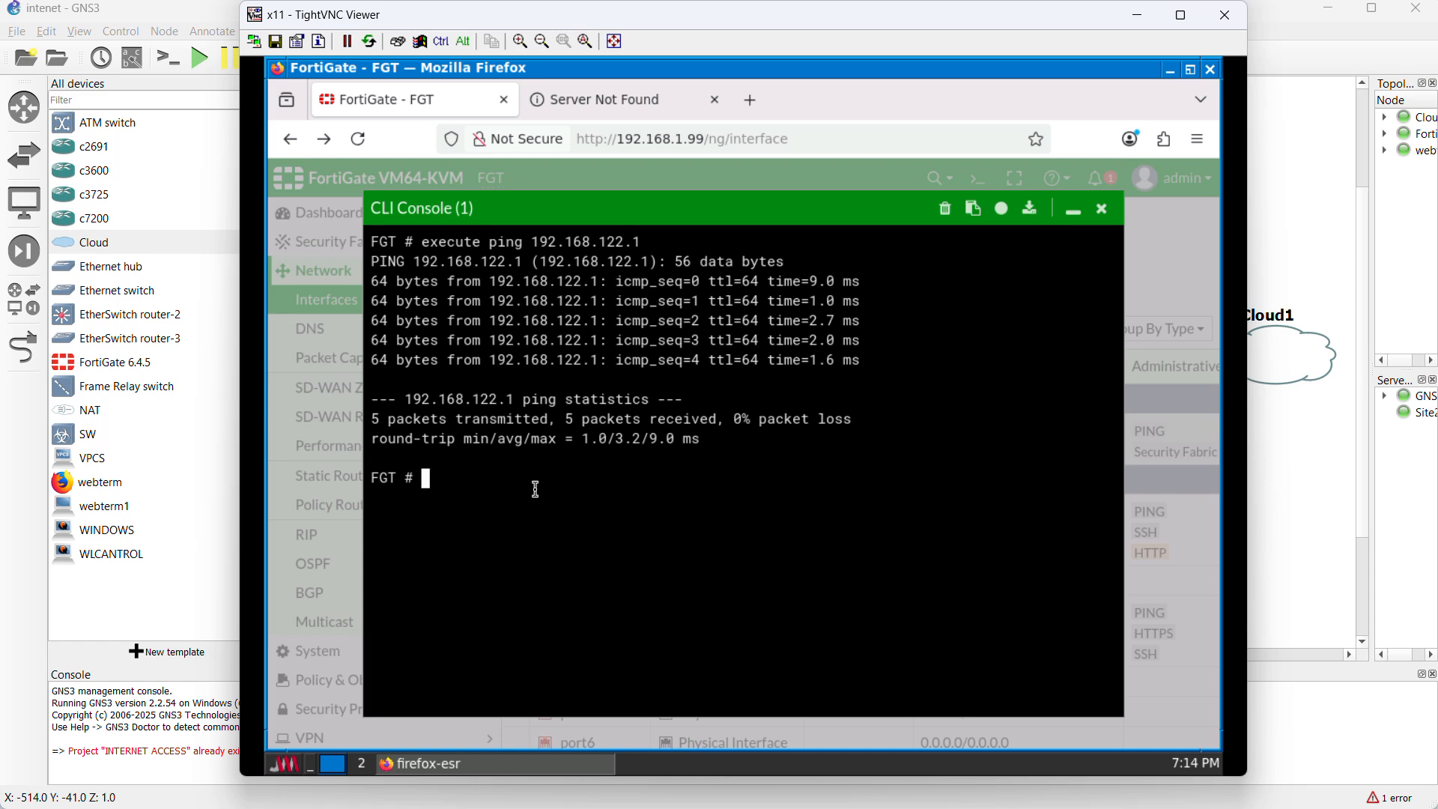
Test internet reachability from the same CLI console with "execute ping 8.8.8.8" and minimise the console
{"action": "type", "text": "ping"}
{"action": "key", "text": "BackSpace"}
{"action": "key", "text": "BackSpace"}
{"action": "key", "text": "BackSpace"}
{"action": "key", "text": "BackSpace"}
{"action": "key", "text": "BackSpace"}
{"action": "type", "text": "execute ping 8.8.8.8"}
{"action": "key", "text": "Return"}
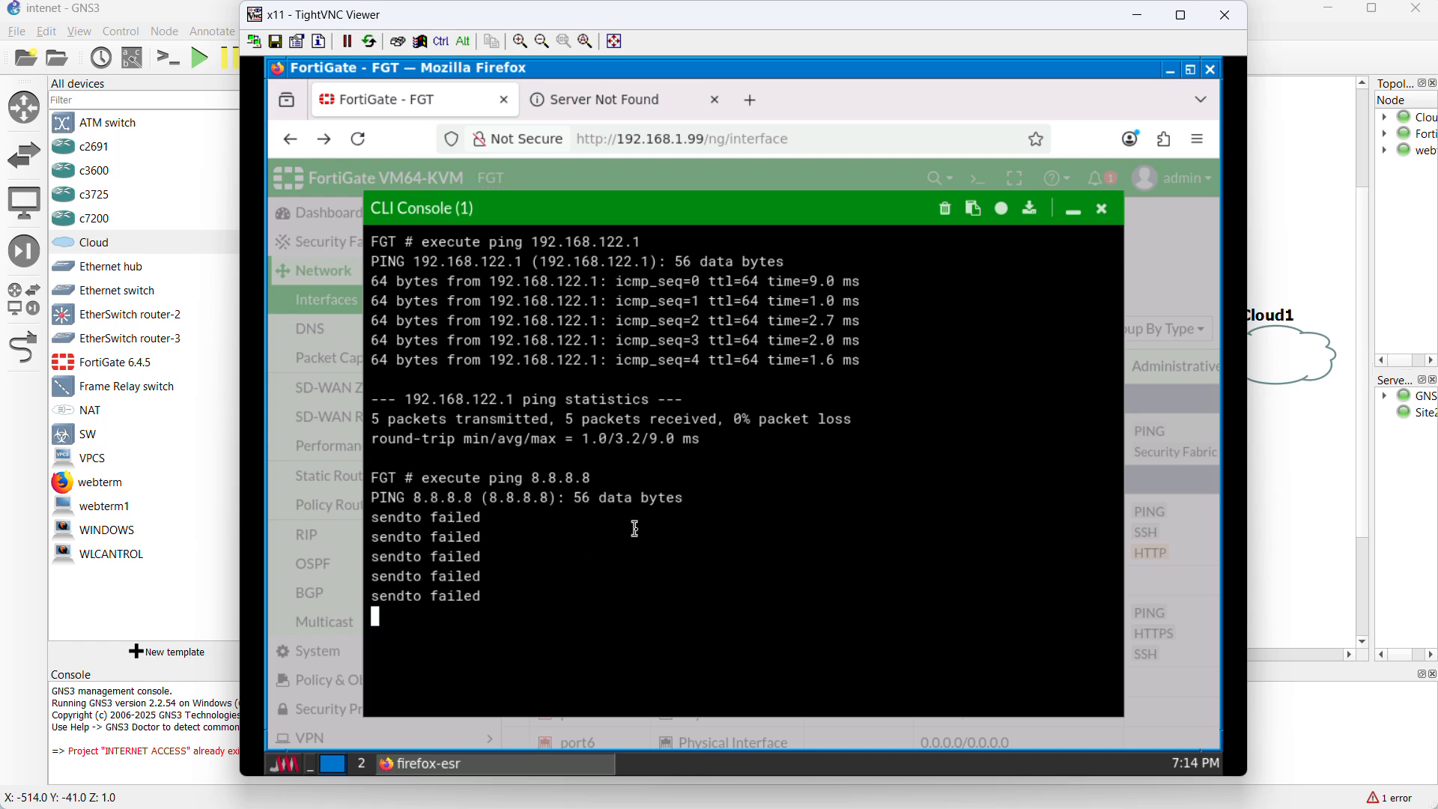
{"action": "left_click", "coordinate": [1073, 213]}
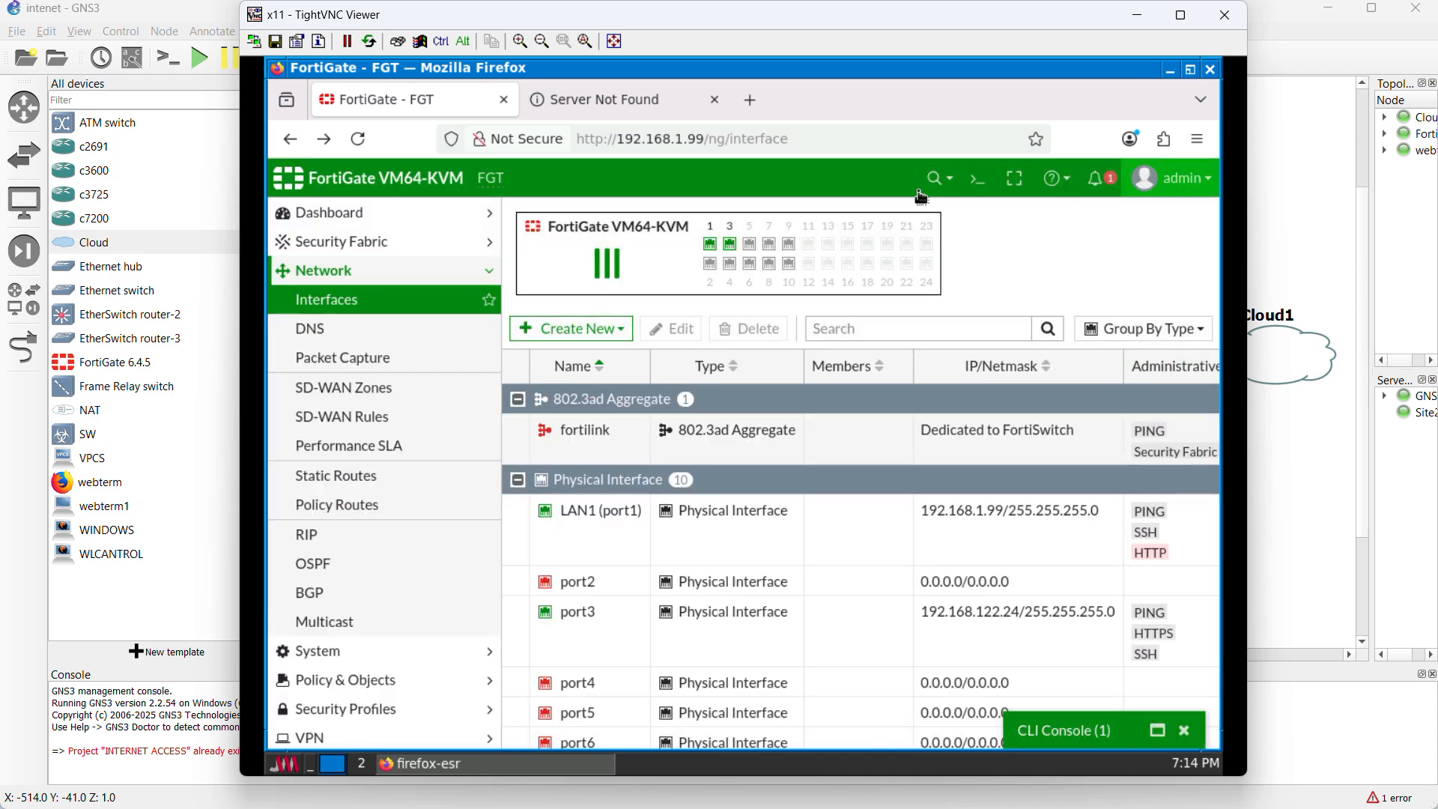
Create a static route for destination 0.0.0.0/0.0.0.0 with gateway 192.168.122.1 through port3
{"action": "left_click", "coordinate": [355, 476]}
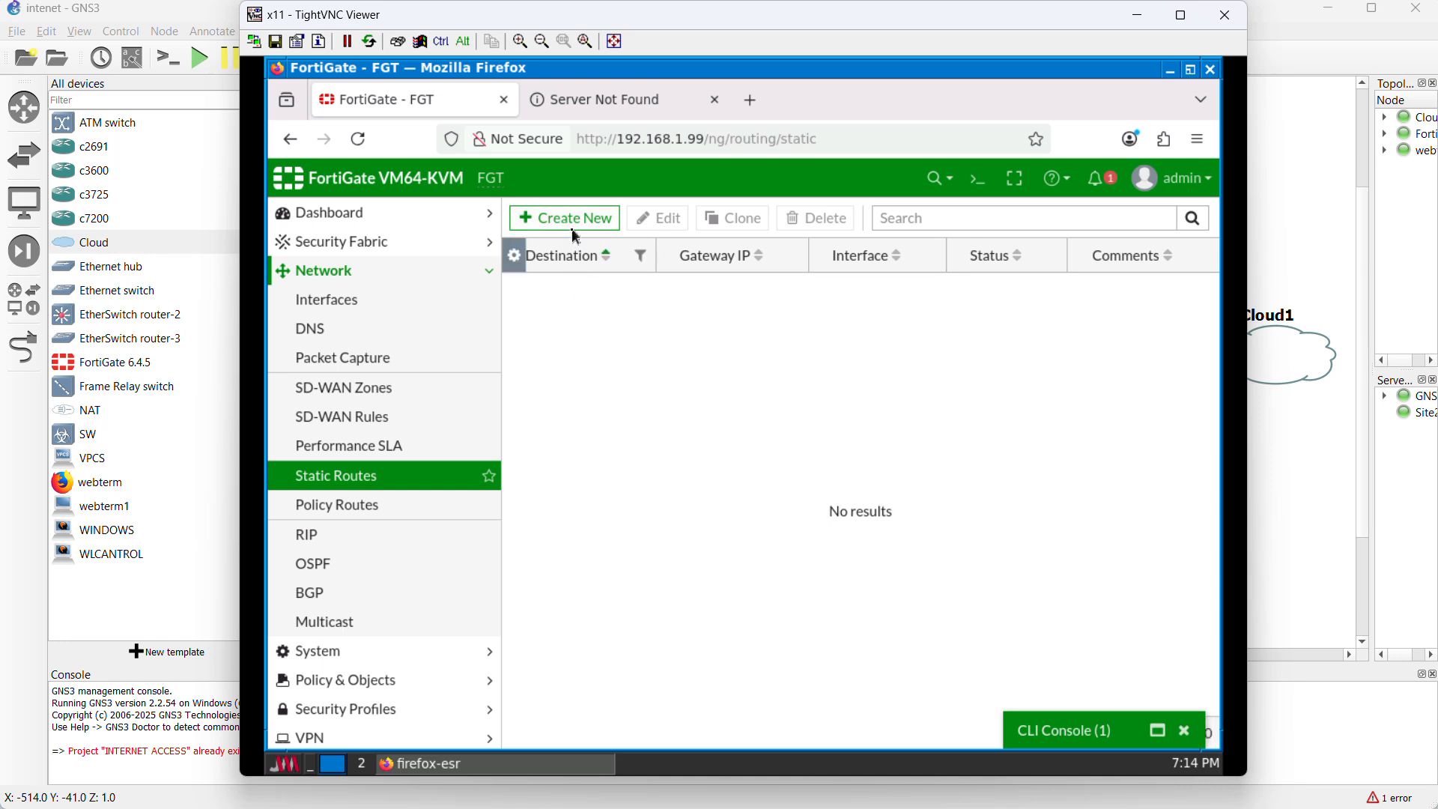
{"action": "left_click", "coordinate": [582, 223]}
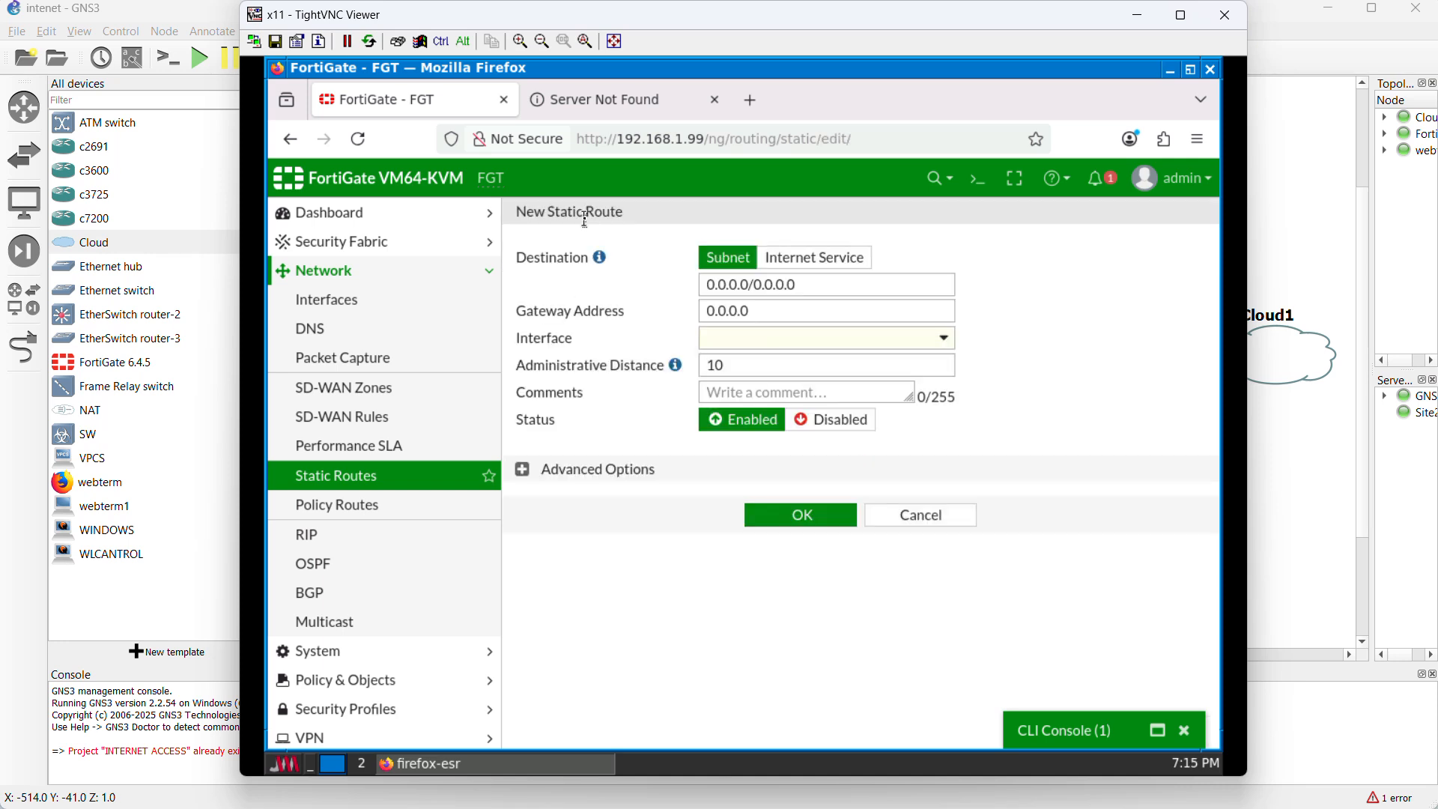
{"action": "left_click", "coordinate": [816, 312]}
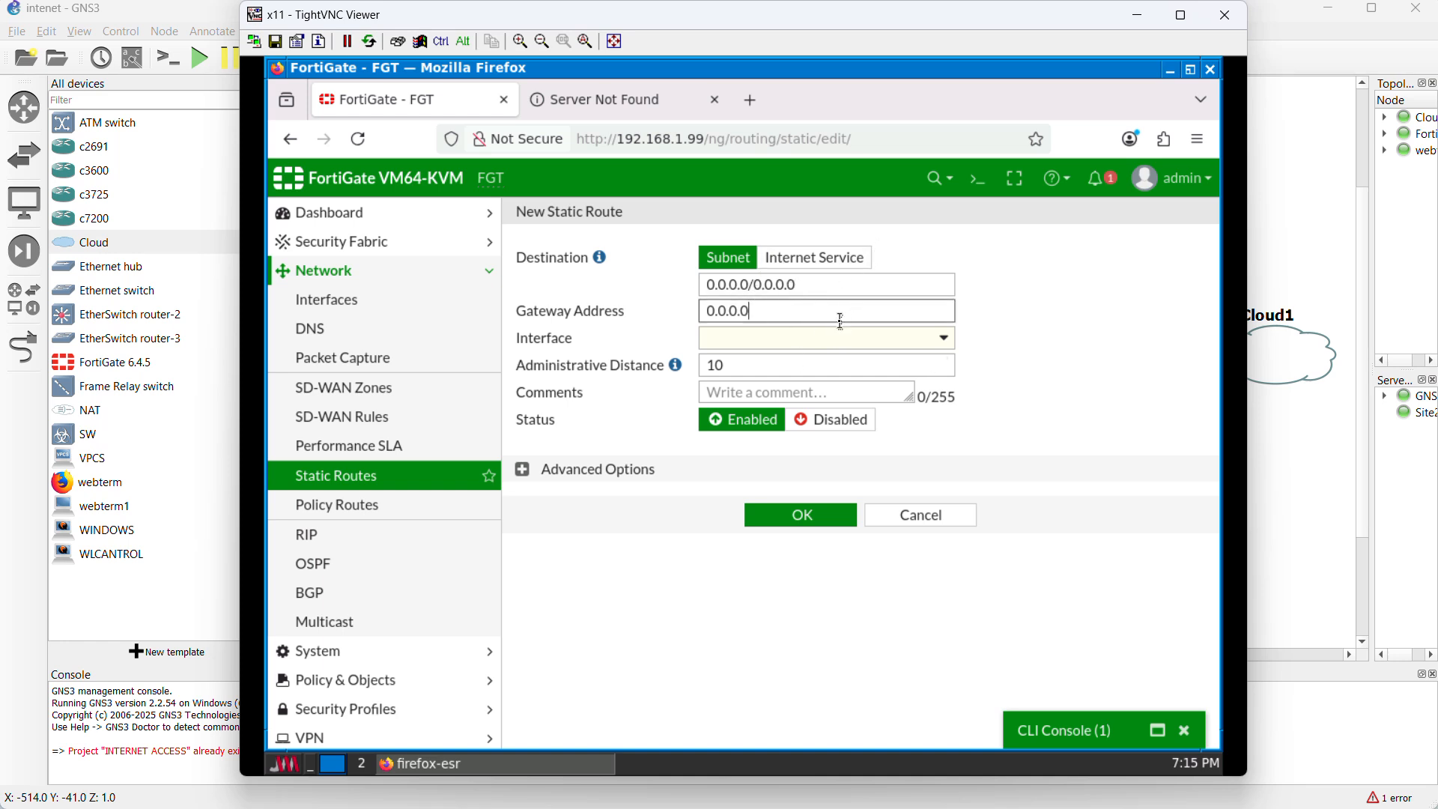
{"action": "key", "text": "BackSpace"}
{"action": "key", "text": "BackSpace"}
{"action": "key", "text": "BackSpace"}
{"action": "key", "text": "BackSpace"}
{"action": "key", "text": "BackSpace"}
{"action": "key", "text": "BackSpace"}
{"action": "type", "text": "192.168.122."}
{"action": "left_click", "coordinate": [942, 338]}
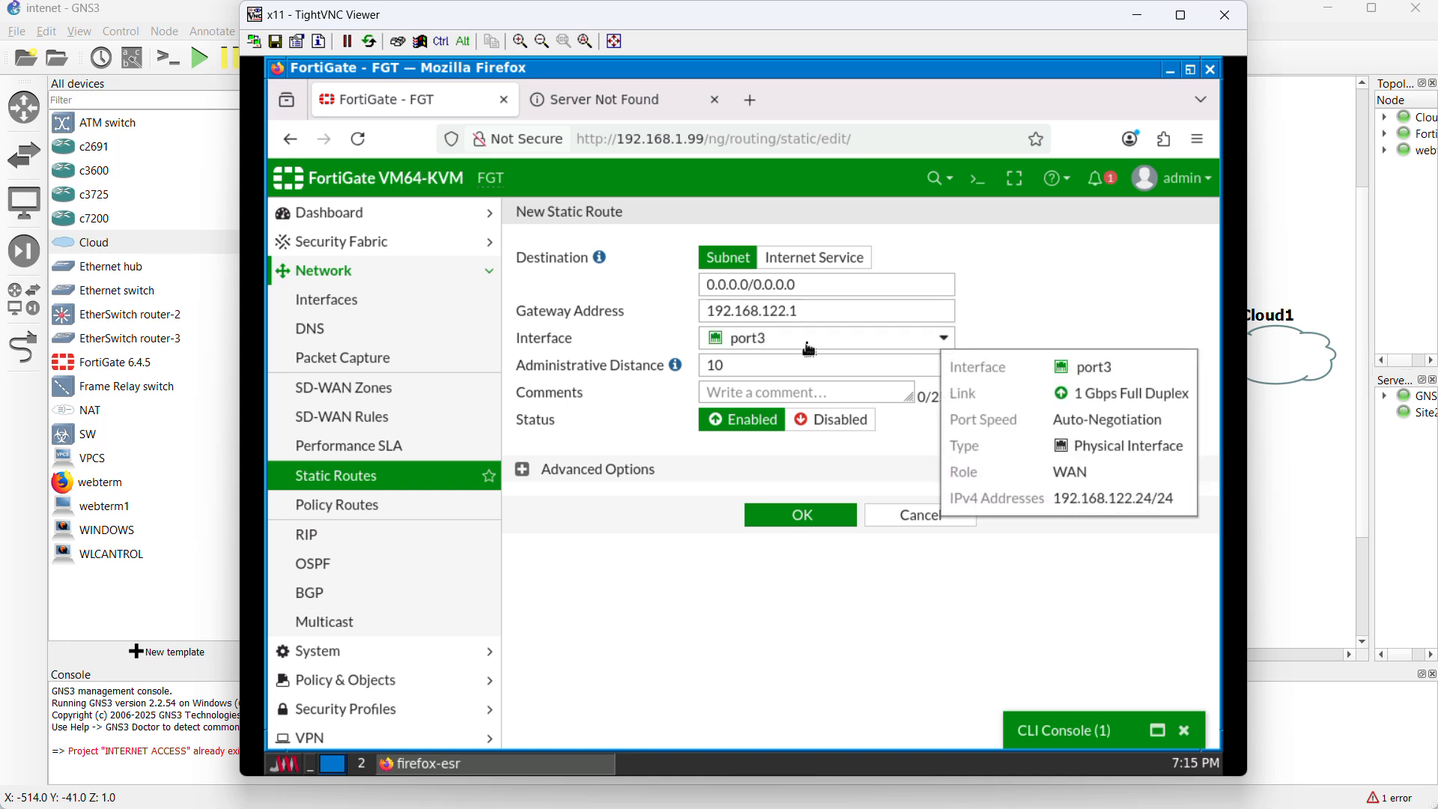
{"action": "left_click", "coordinate": [821, 515]}
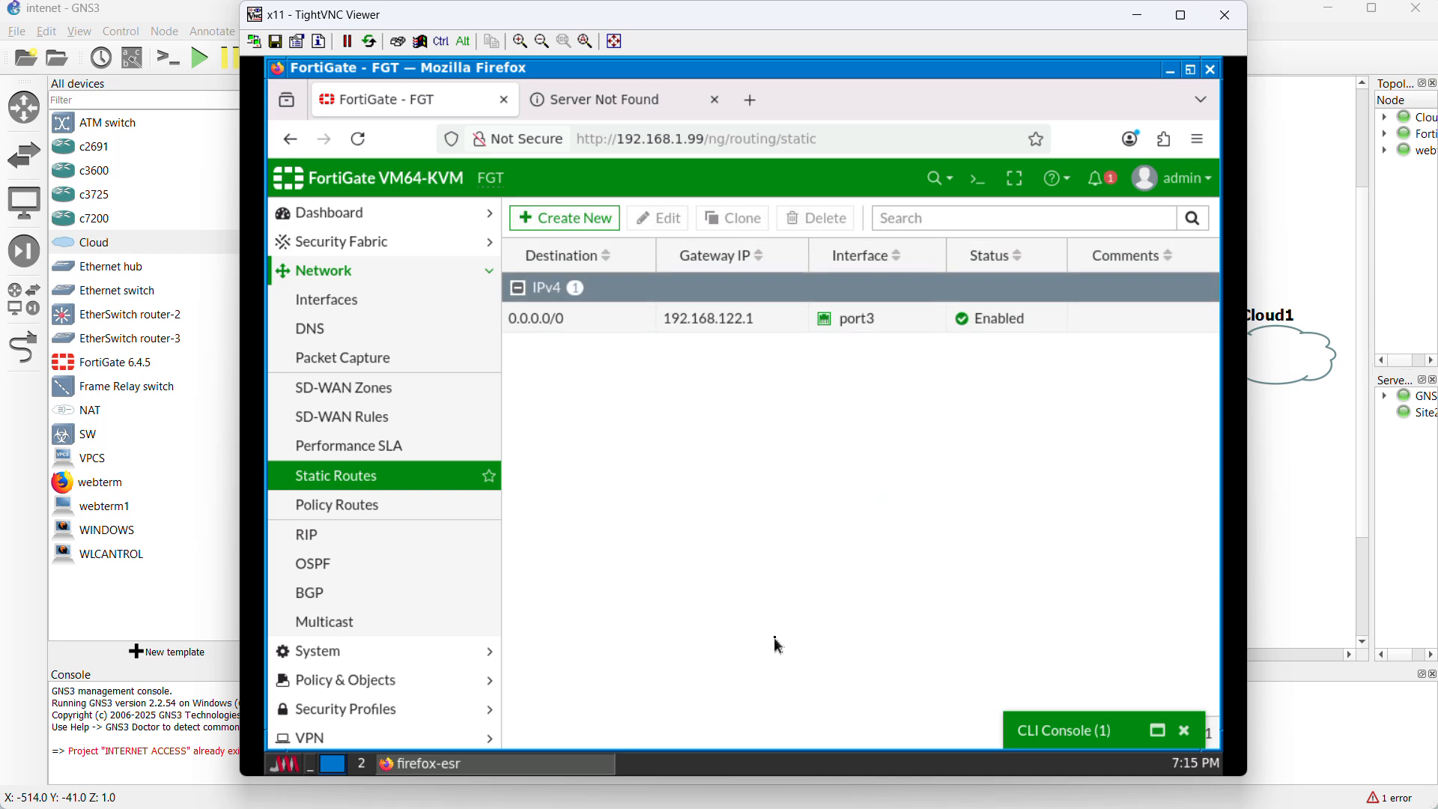
Open a second FortiGate CLI console and repeat the internet test with "execute ping 8.8.8.8"
{"action": "left_click", "coordinate": [979, 186]}
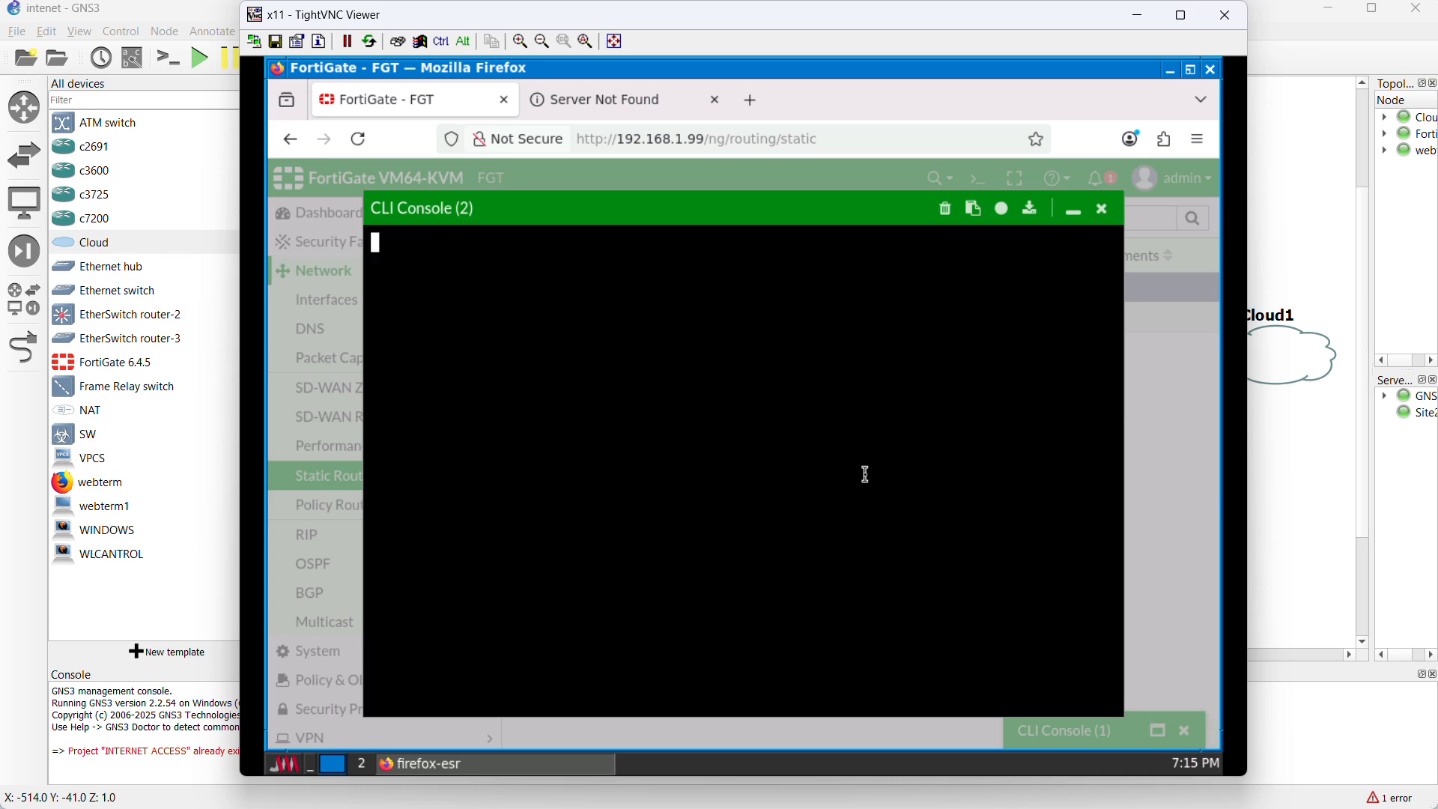
{"action": "type", "text": "execute p"}
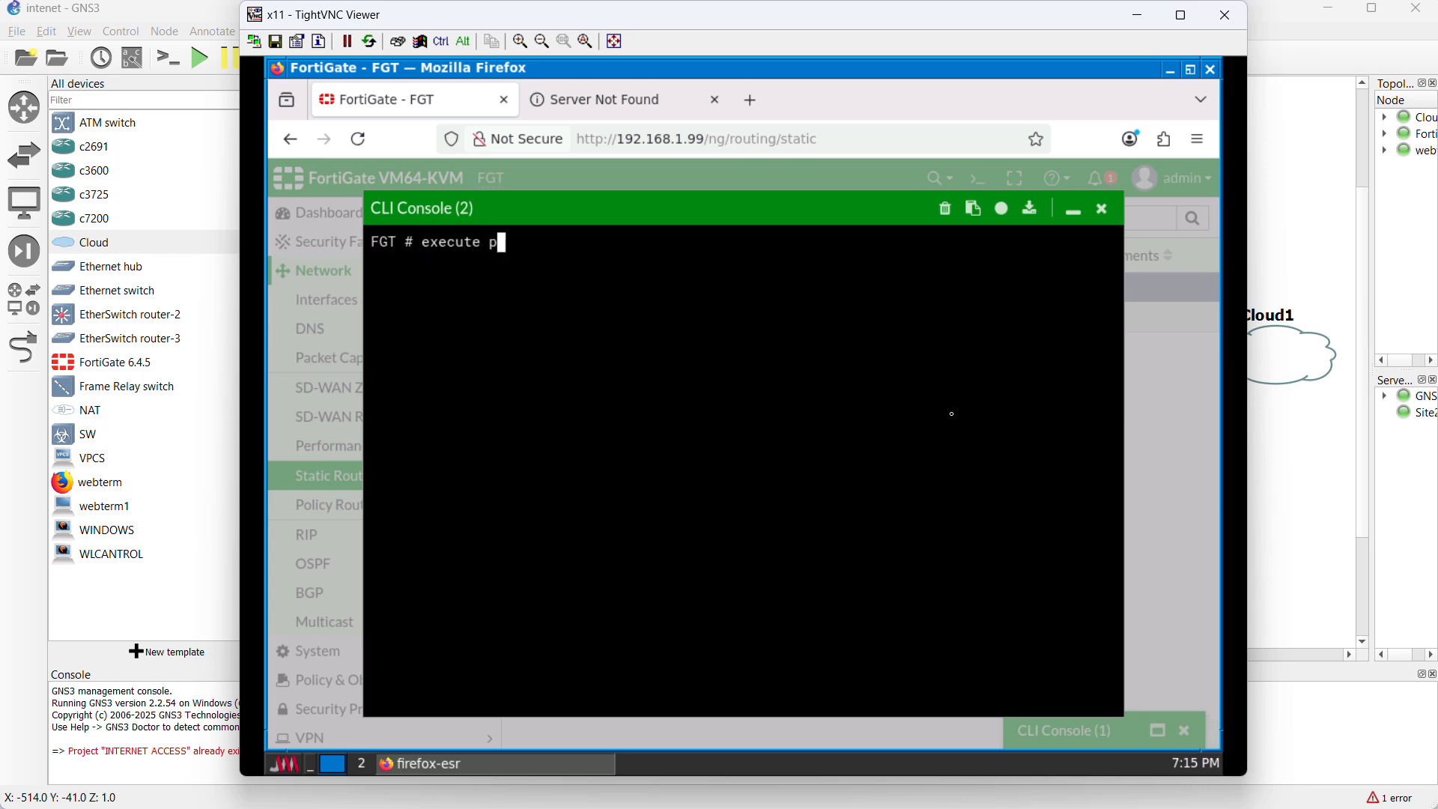
{"action": "type", "text": "ing 8.8.8.8"}
{"action": "key", "text": "Return"}
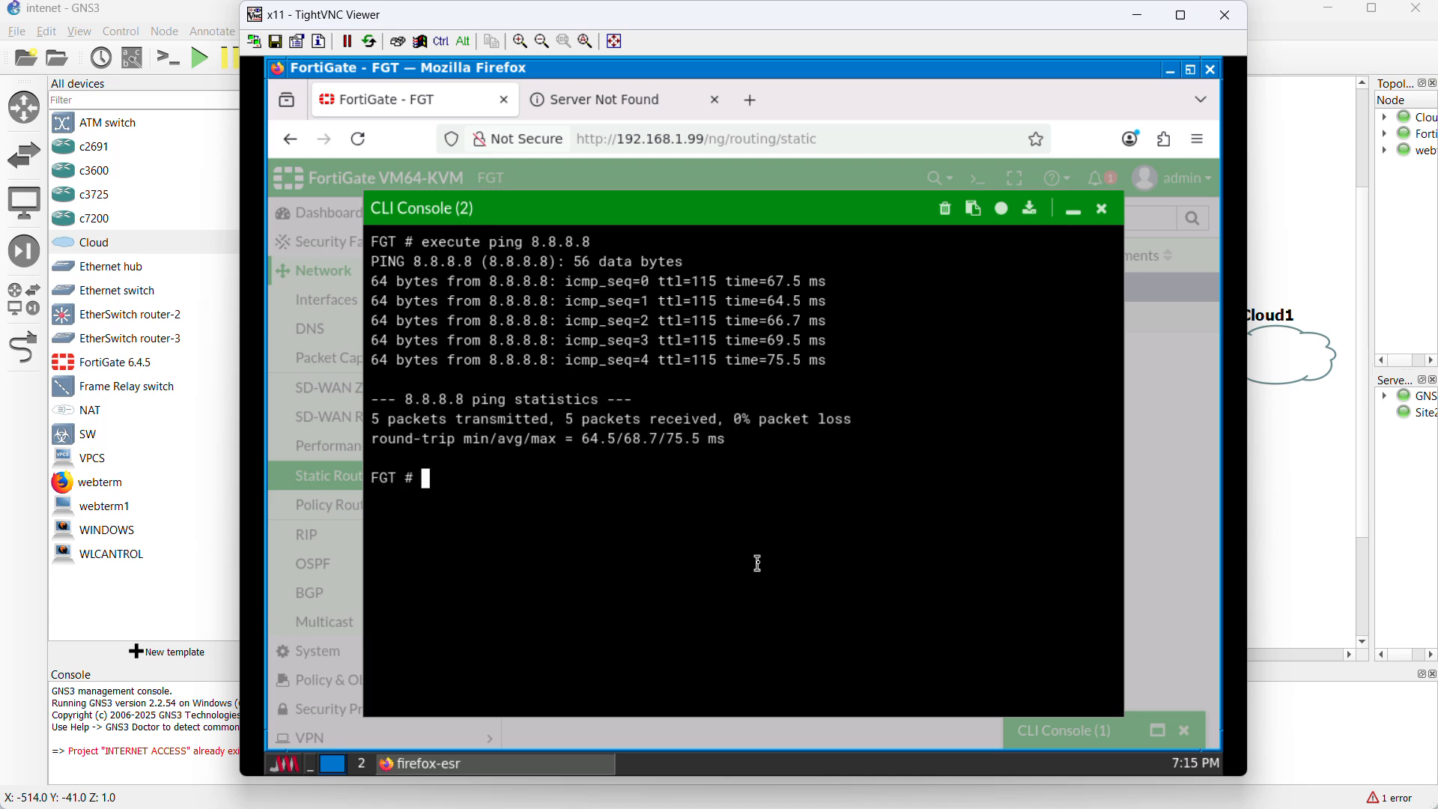
Open a terminal on webterm-1, close the duplicate terminal window, and run "ping 8.8.8.8"
{"action": "left_click", "coordinate": [289, 767]}
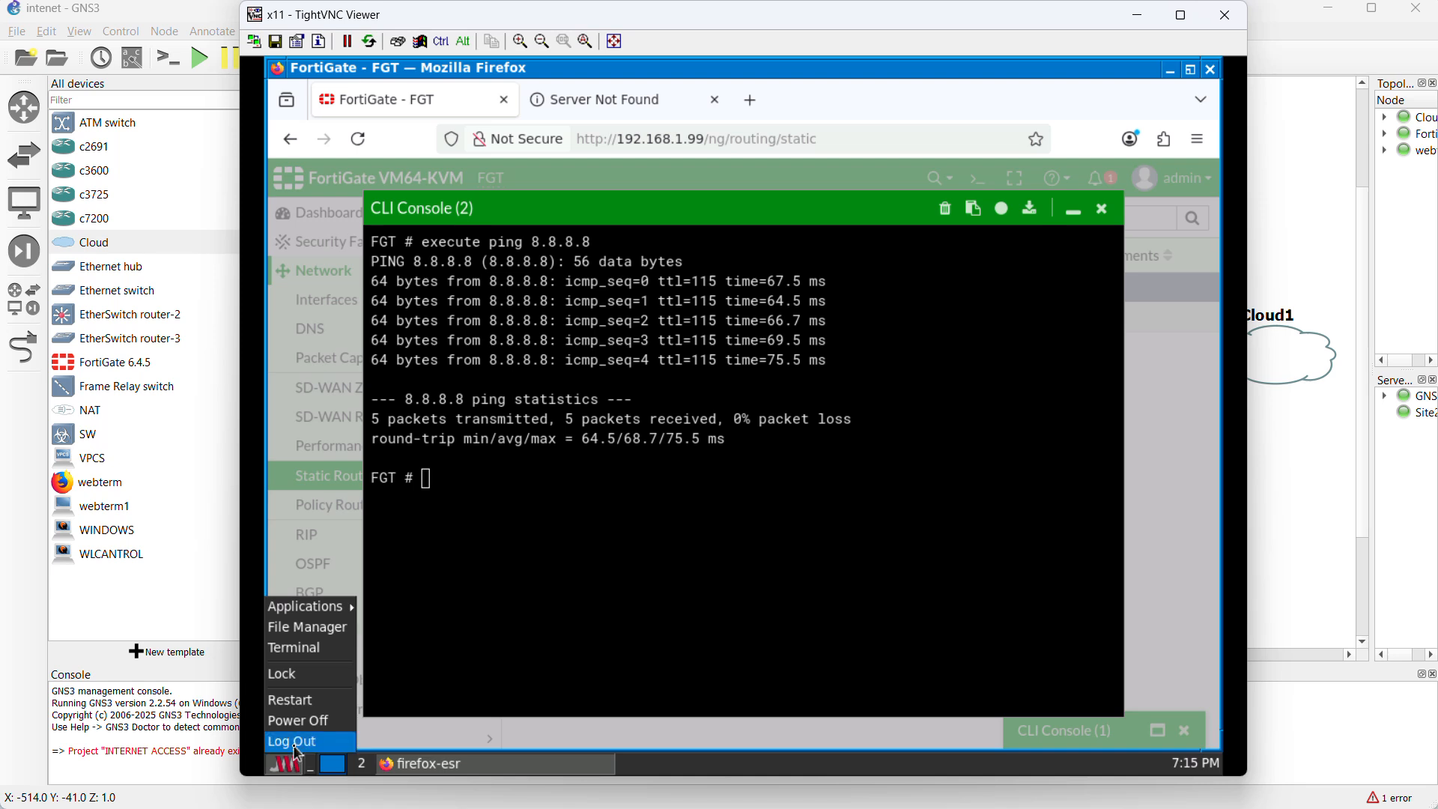
{"action": "left_click", "coordinate": [316, 655]}
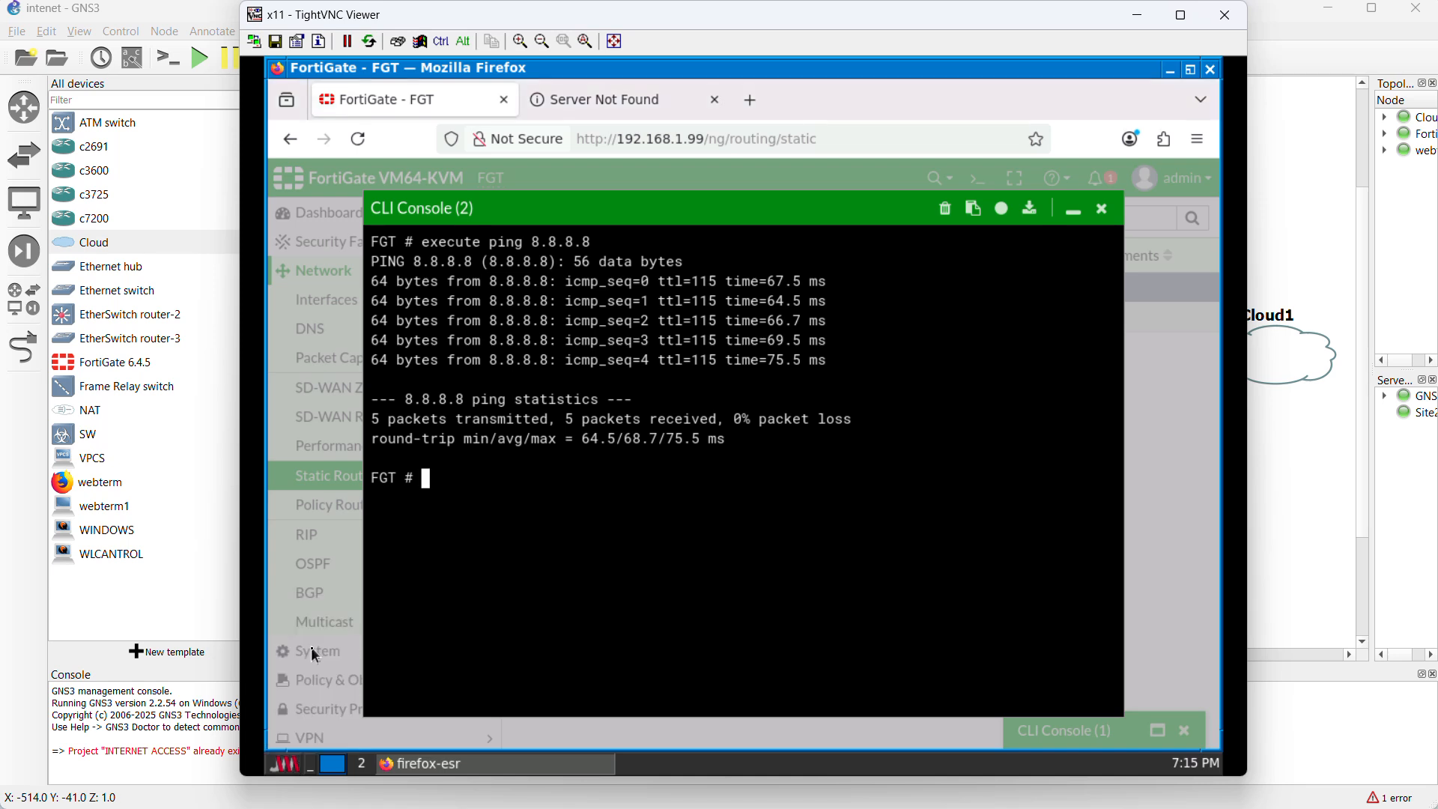
{"action": "left_click", "coordinate": [292, 765]}
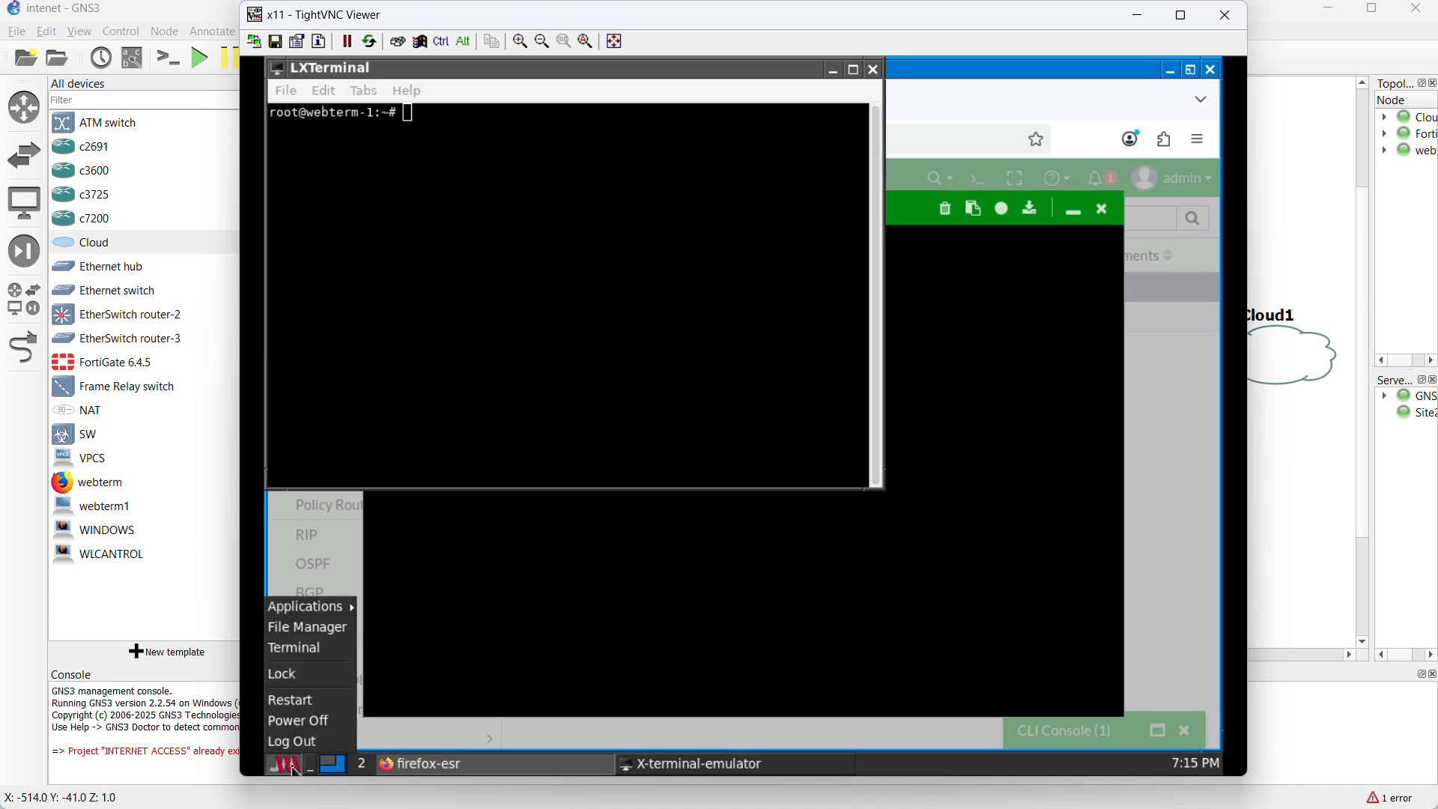
{"action": "left_click", "coordinate": [301, 651]}
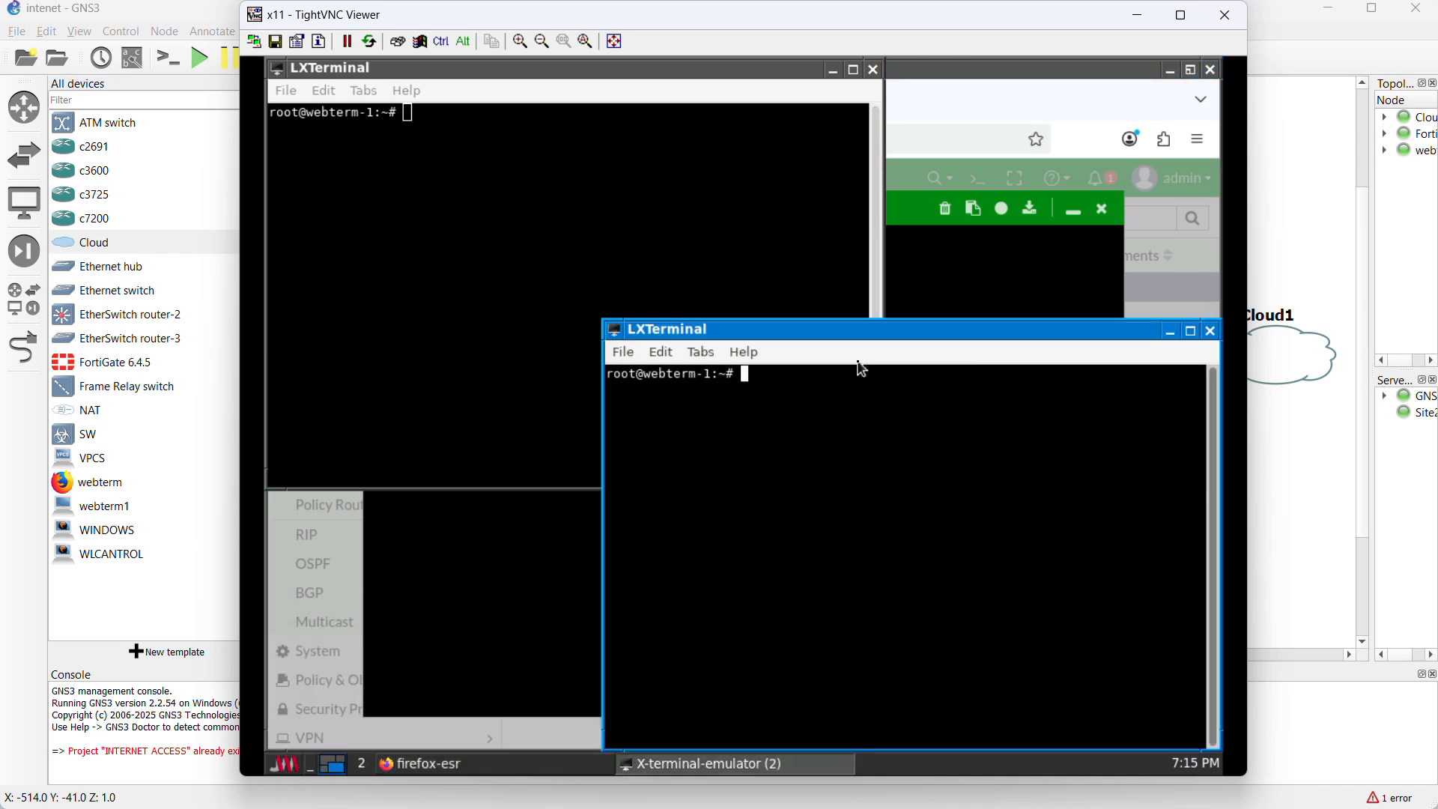
{"action": "left_click", "coordinate": [1211, 331]}
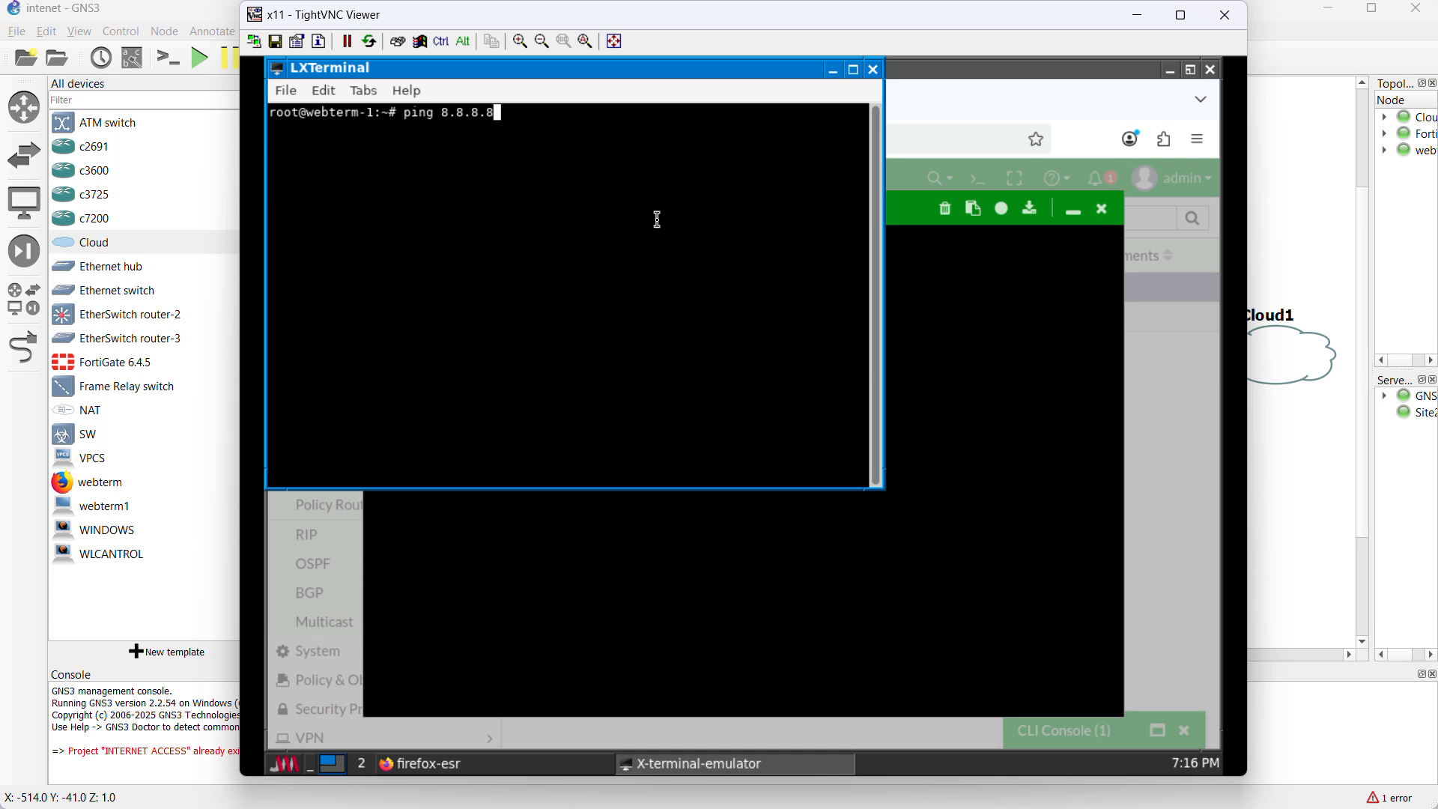
{"action": "key", "text": "Return"}
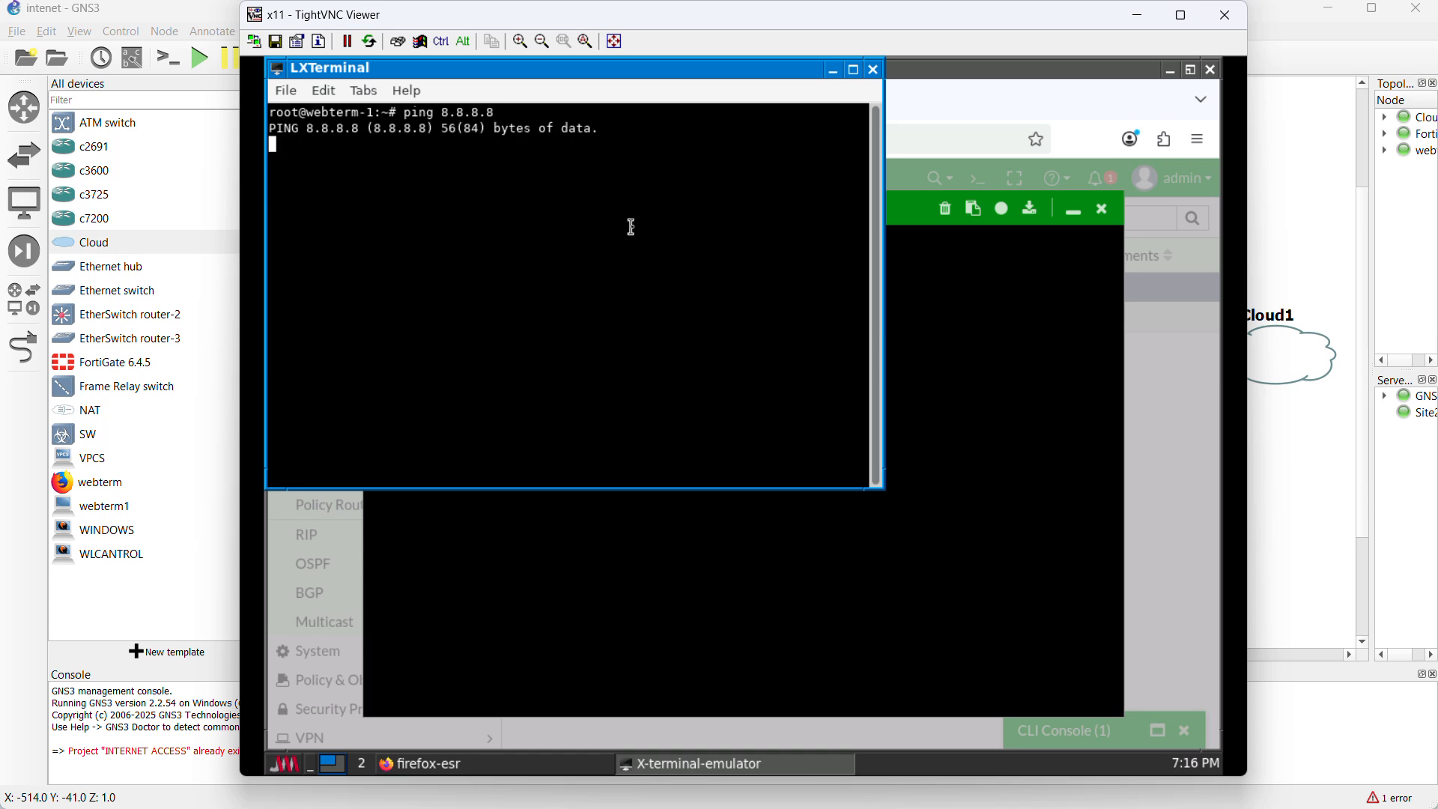
Minimise the webterm-1 terminal and the CLI console, and start a new firewall policy named INTERNET
{"action": "left_click", "coordinate": [831, 71]}
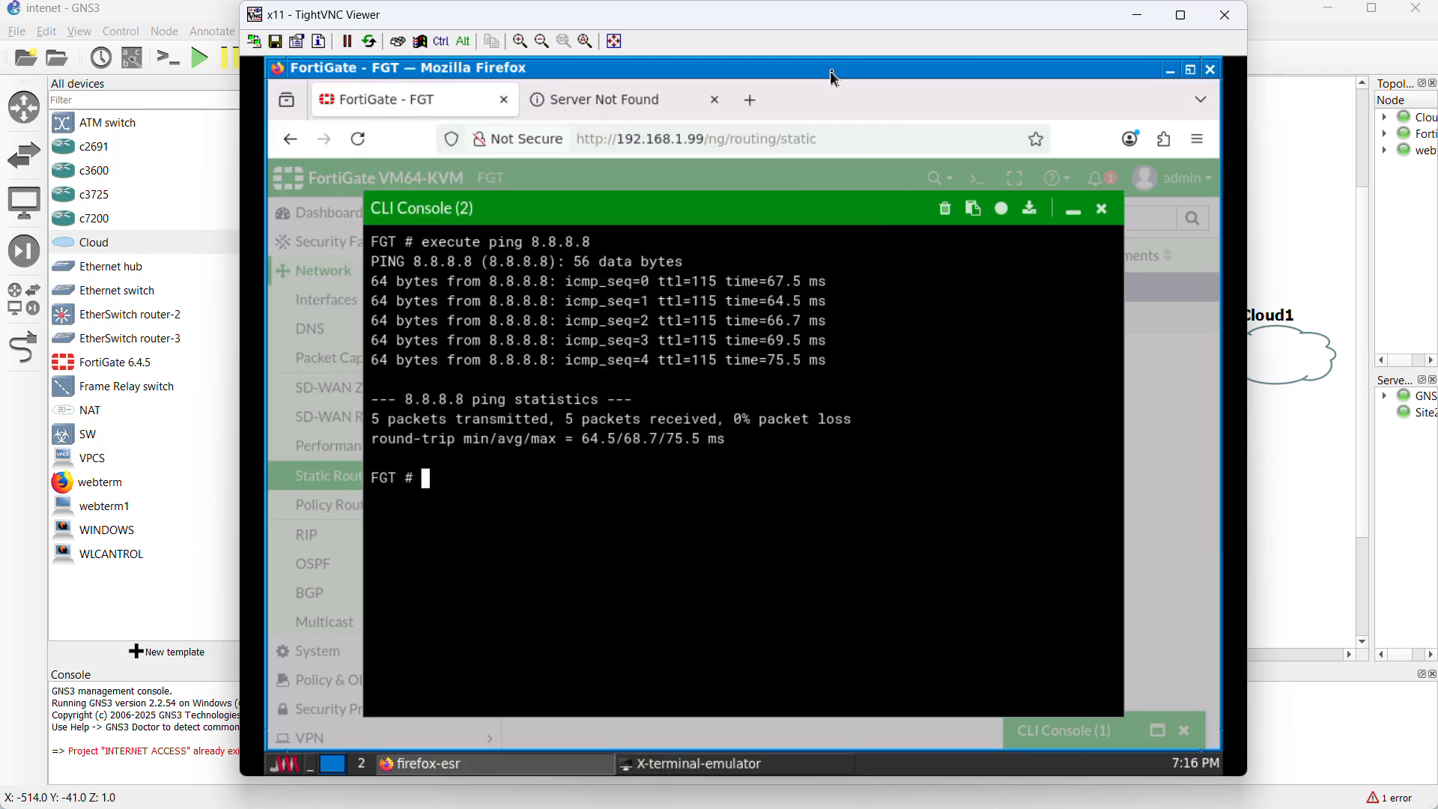
{"action": "left_click", "coordinate": [1073, 211]}
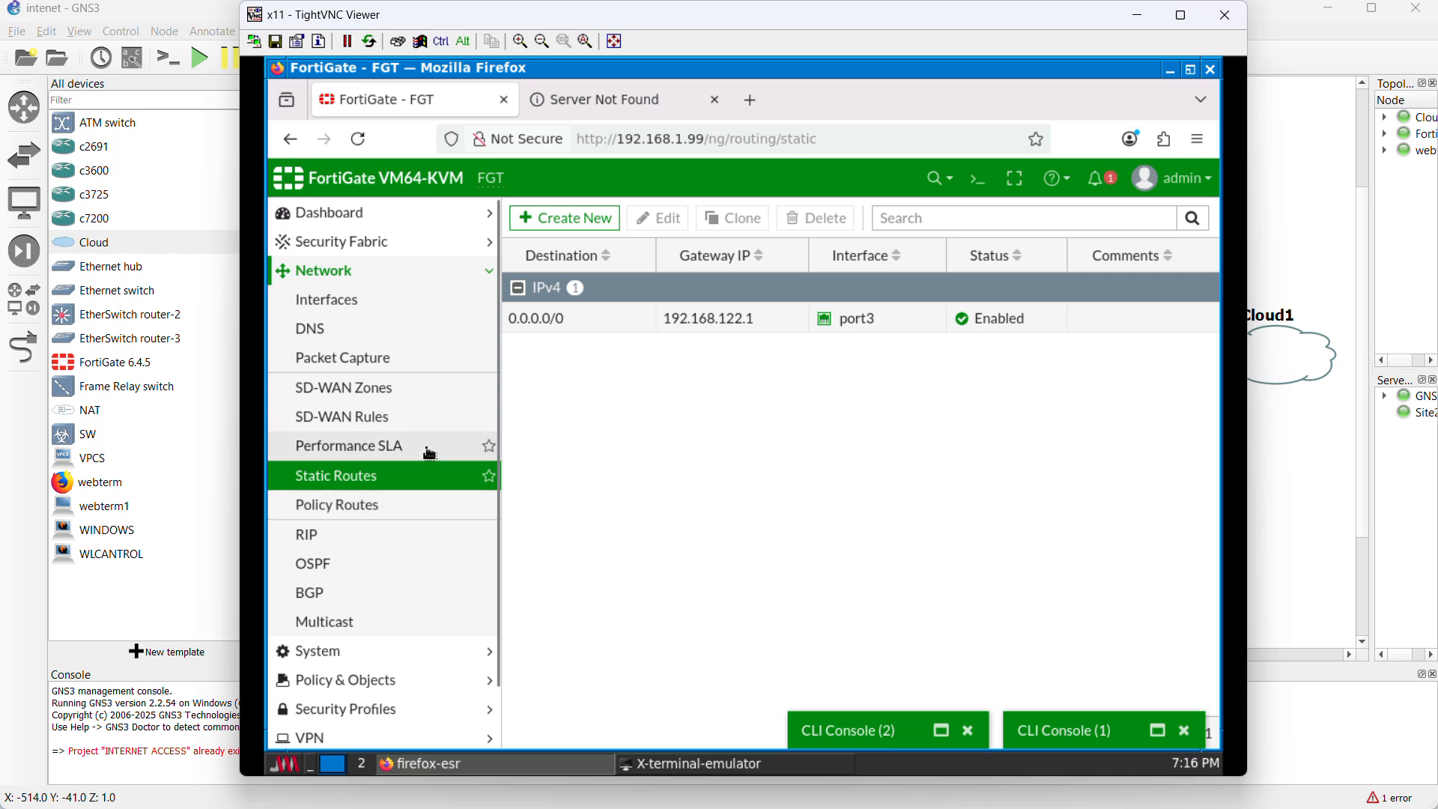
{"action": "scroll", "coordinate": [404, 489], "scroll_direction": "down", "scroll_amount": 1}
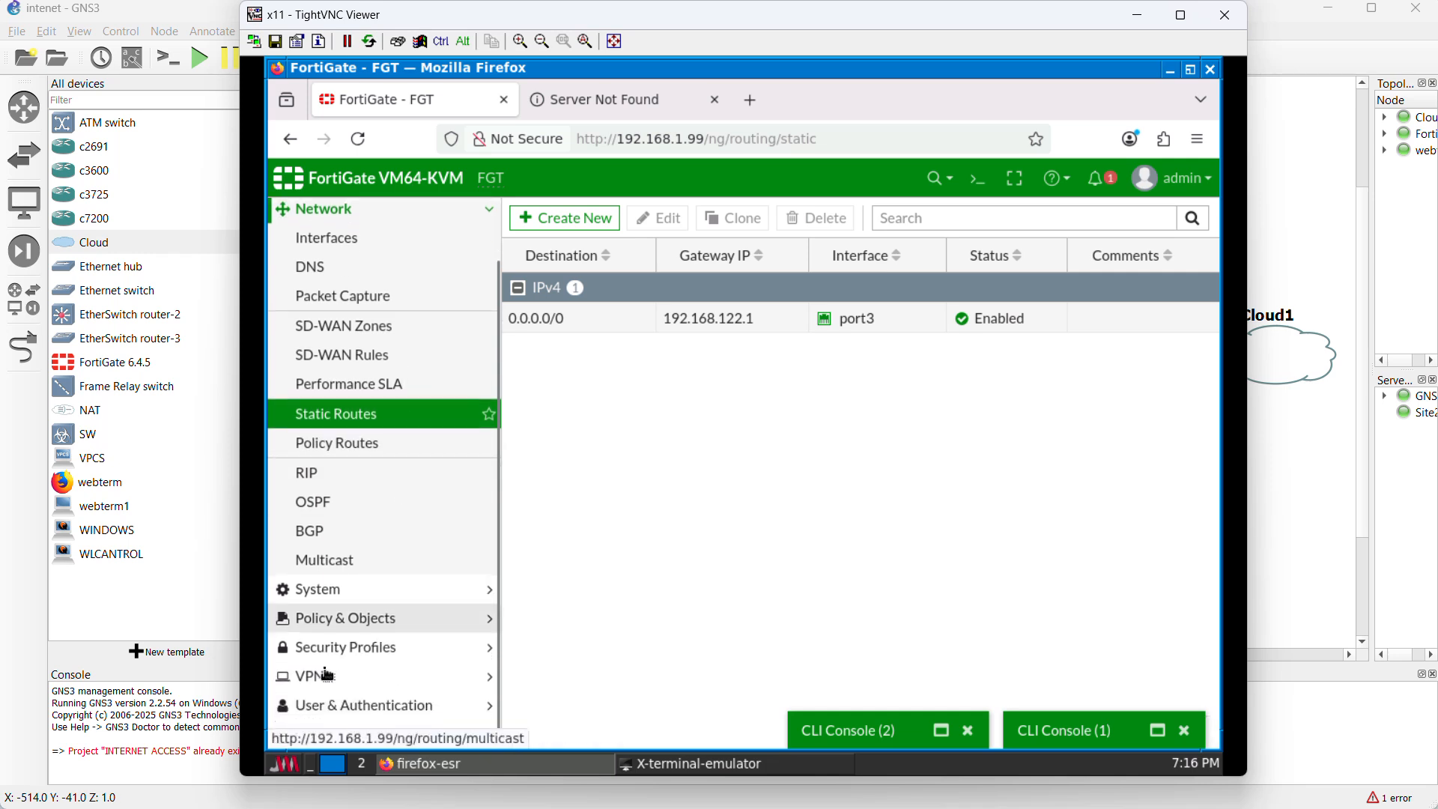
{"action": "left_click", "coordinate": [363, 618]}
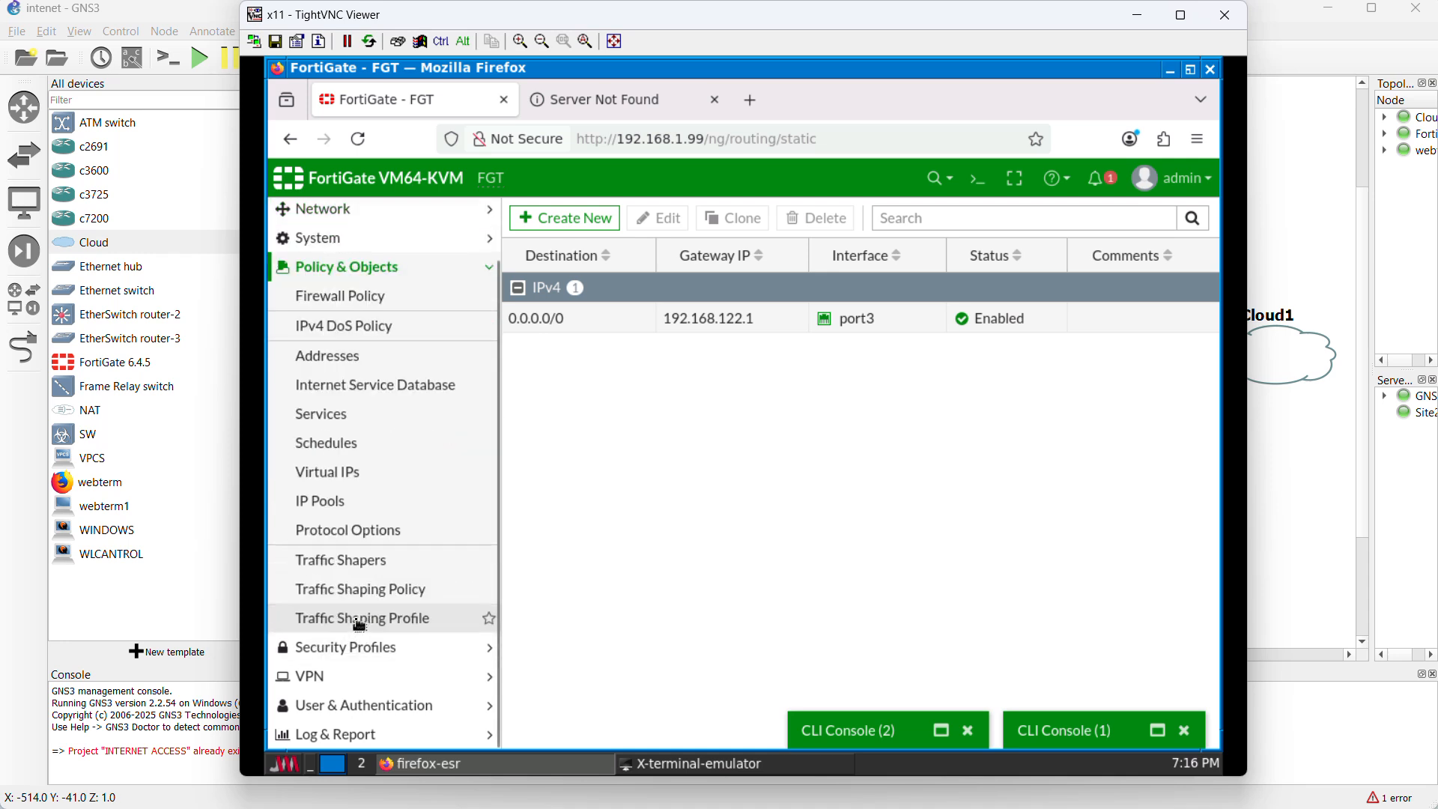
{"action": "left_click", "coordinate": [358, 293]}
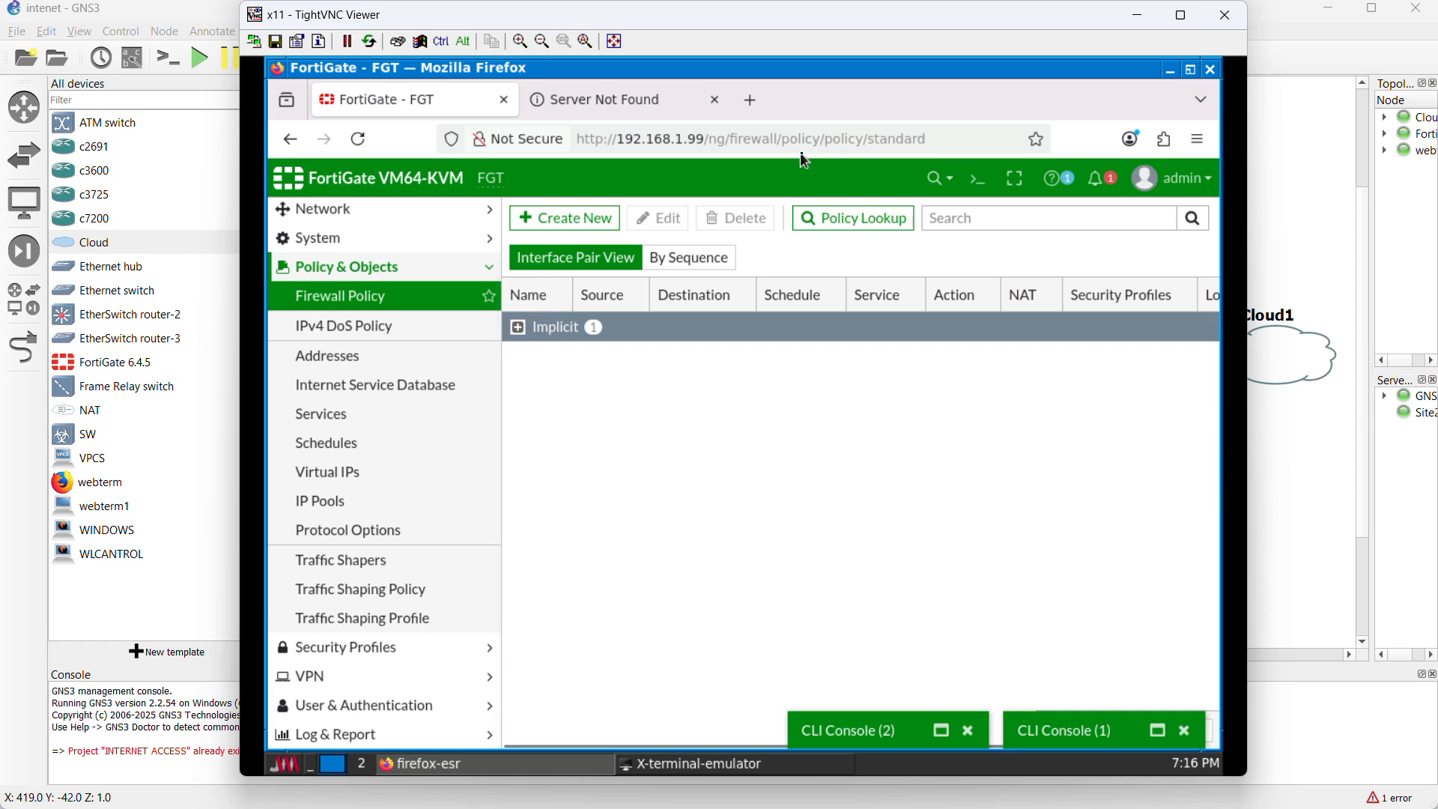
{"action": "left_click", "coordinate": [578, 228]}
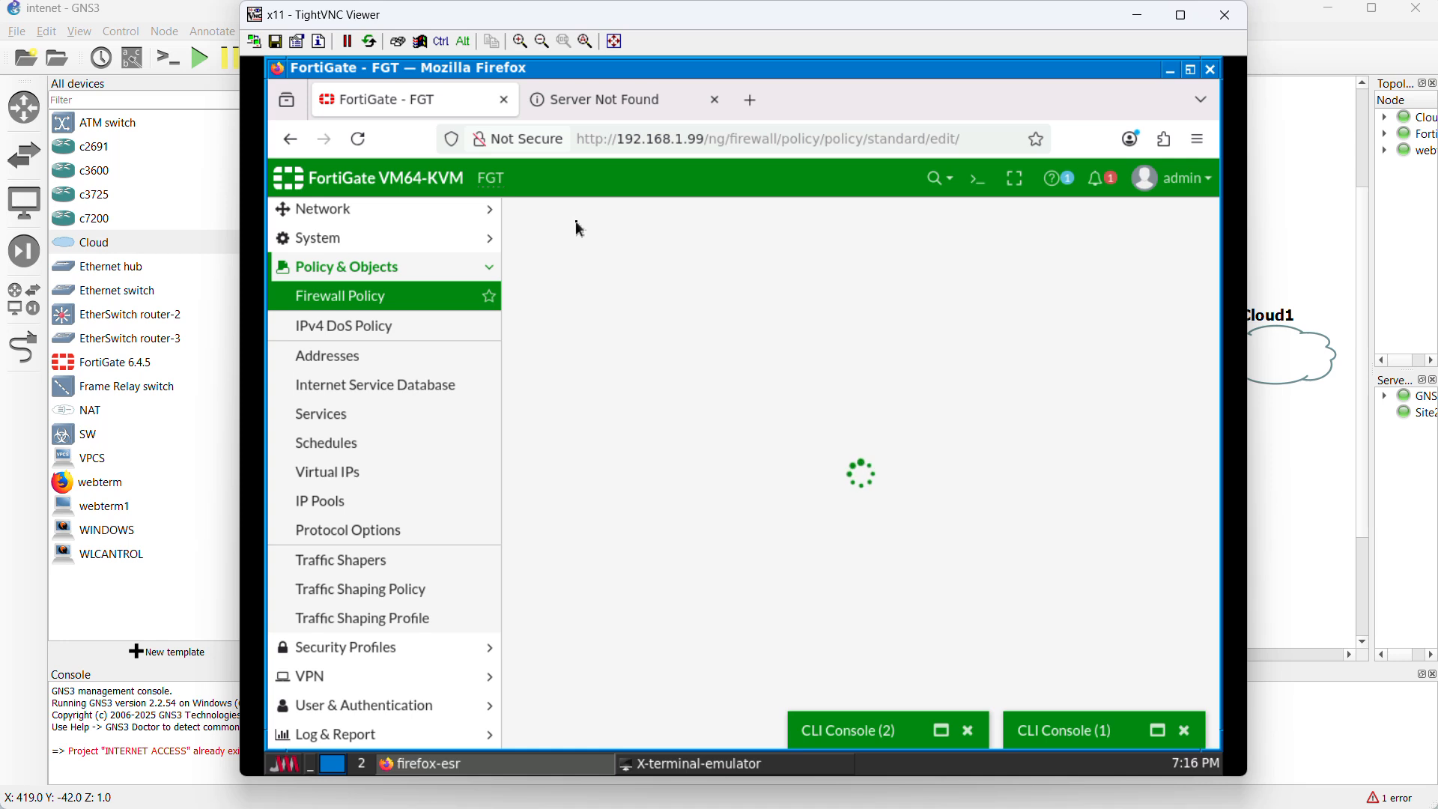
{"action": "left_click", "coordinate": [762, 272]}
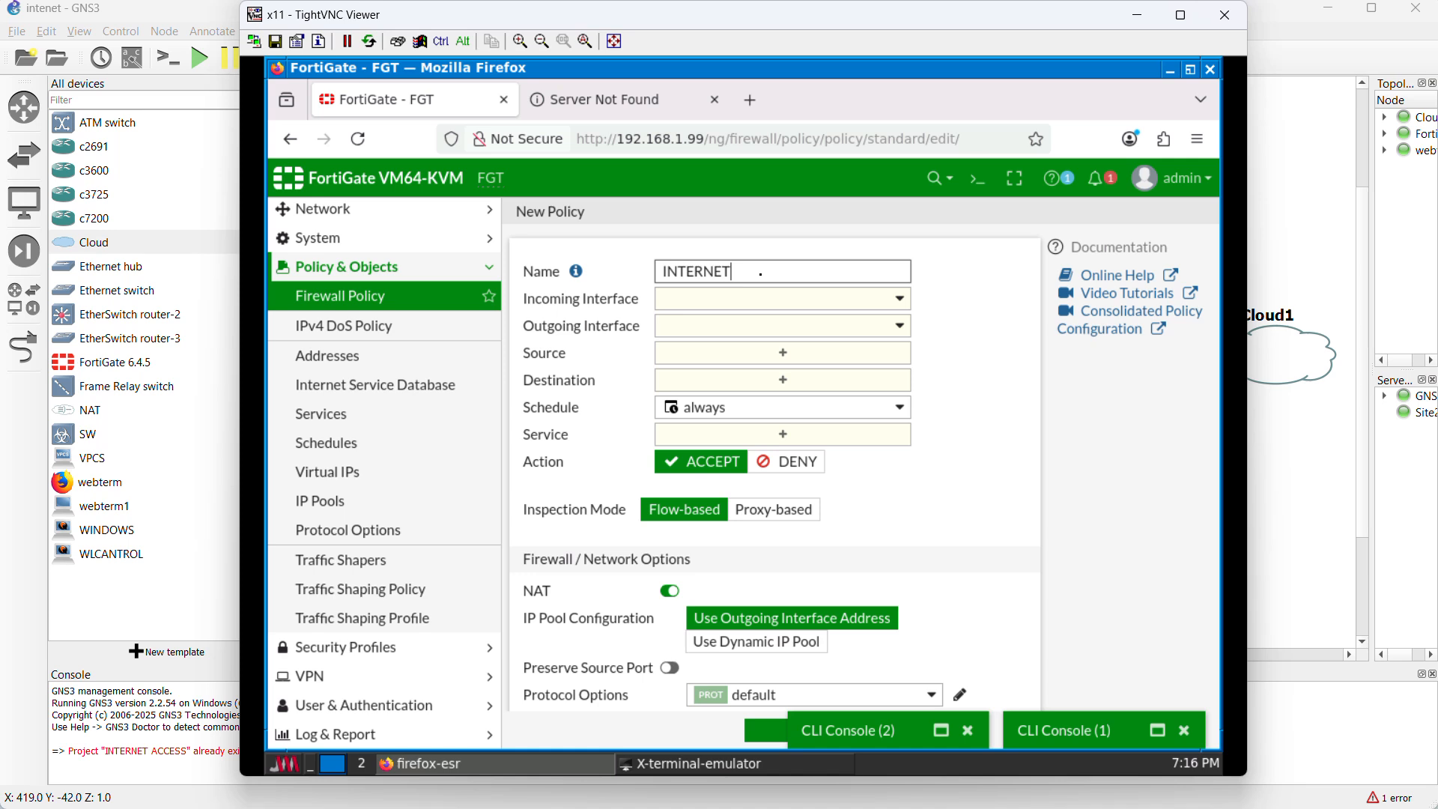
Set the policy's incoming interface to LAN1 (port1) and its outgoing interface to port3
{"action": "left_click", "coordinate": [806, 306]}
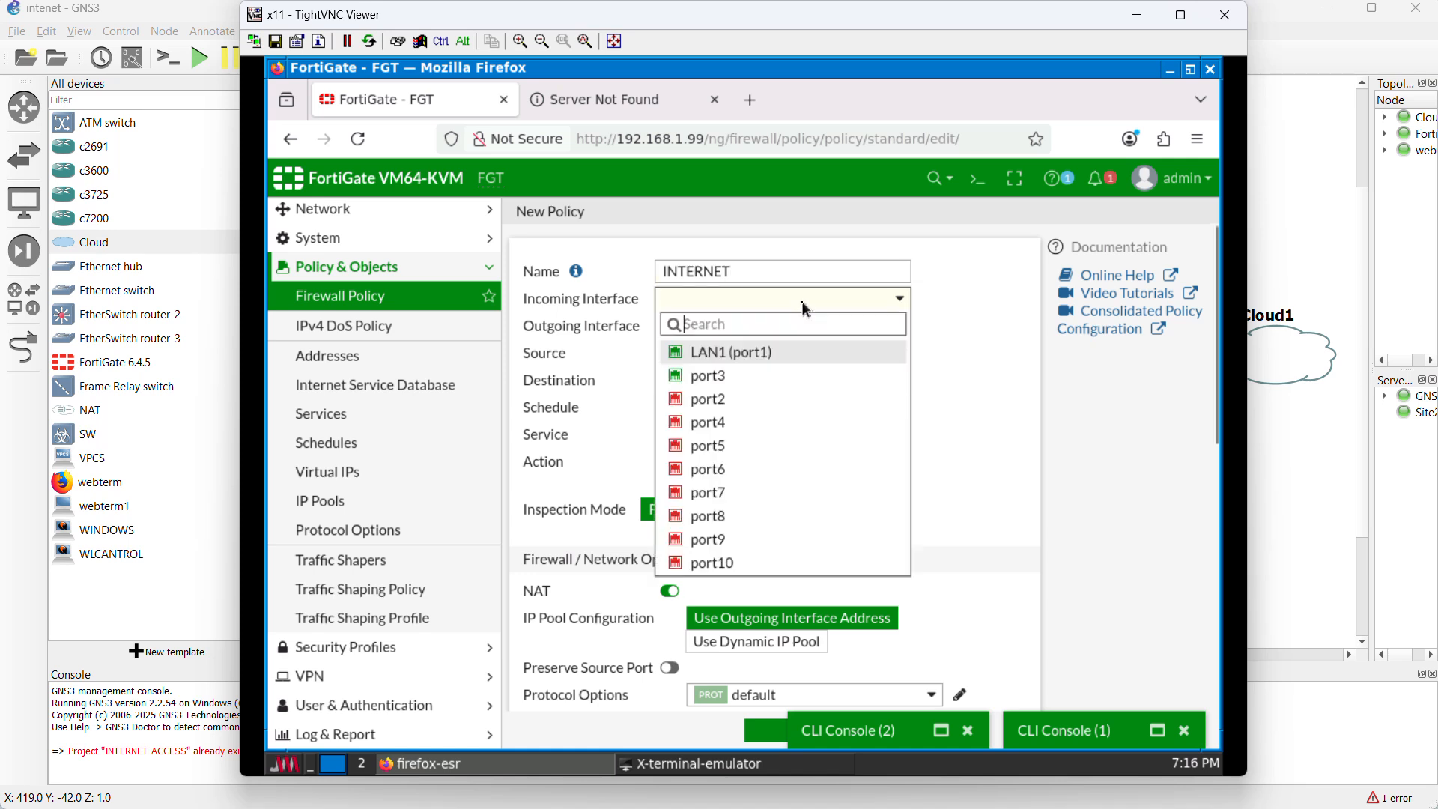
{"action": "left_click", "coordinate": [758, 351]}
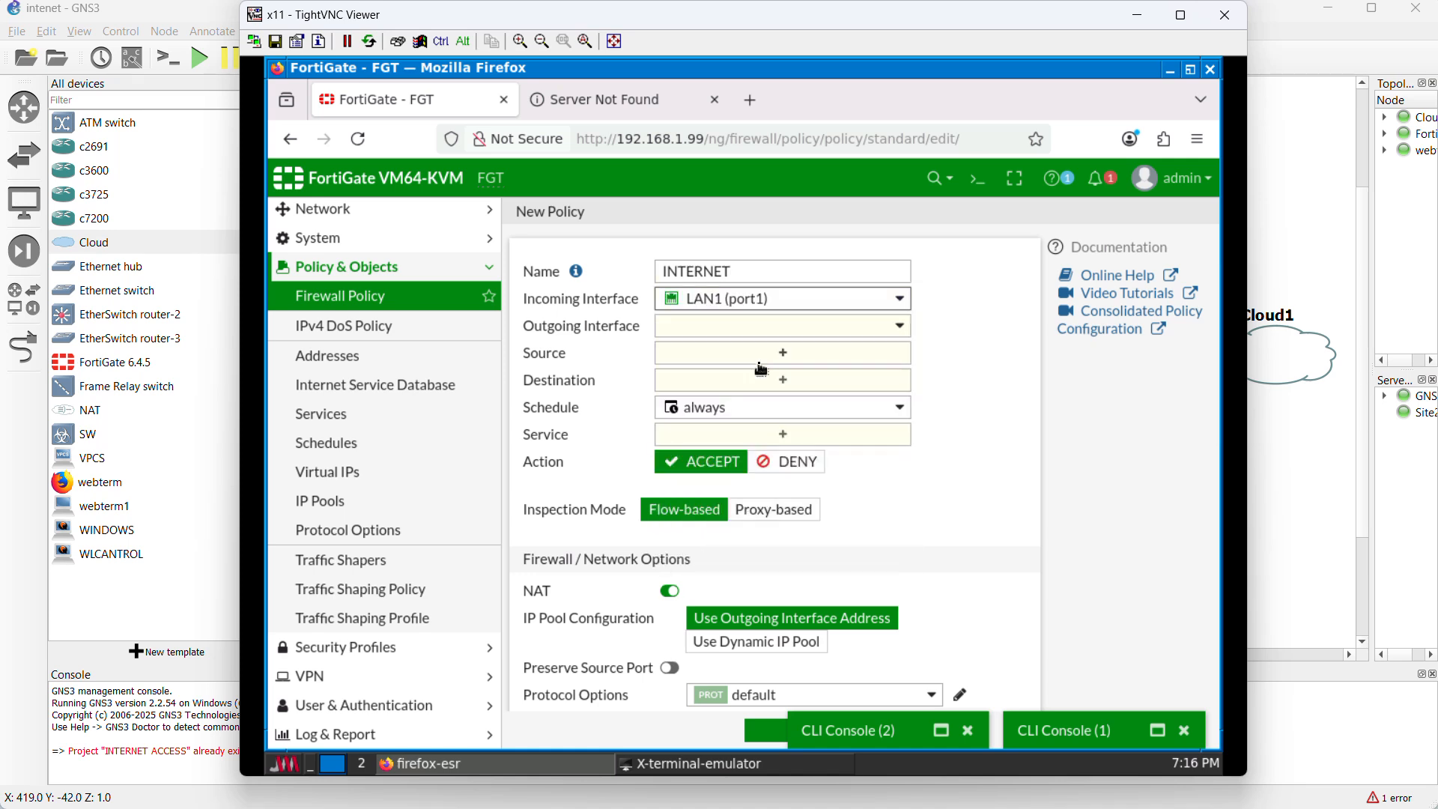
{"action": "left_click", "coordinate": [856, 333]}
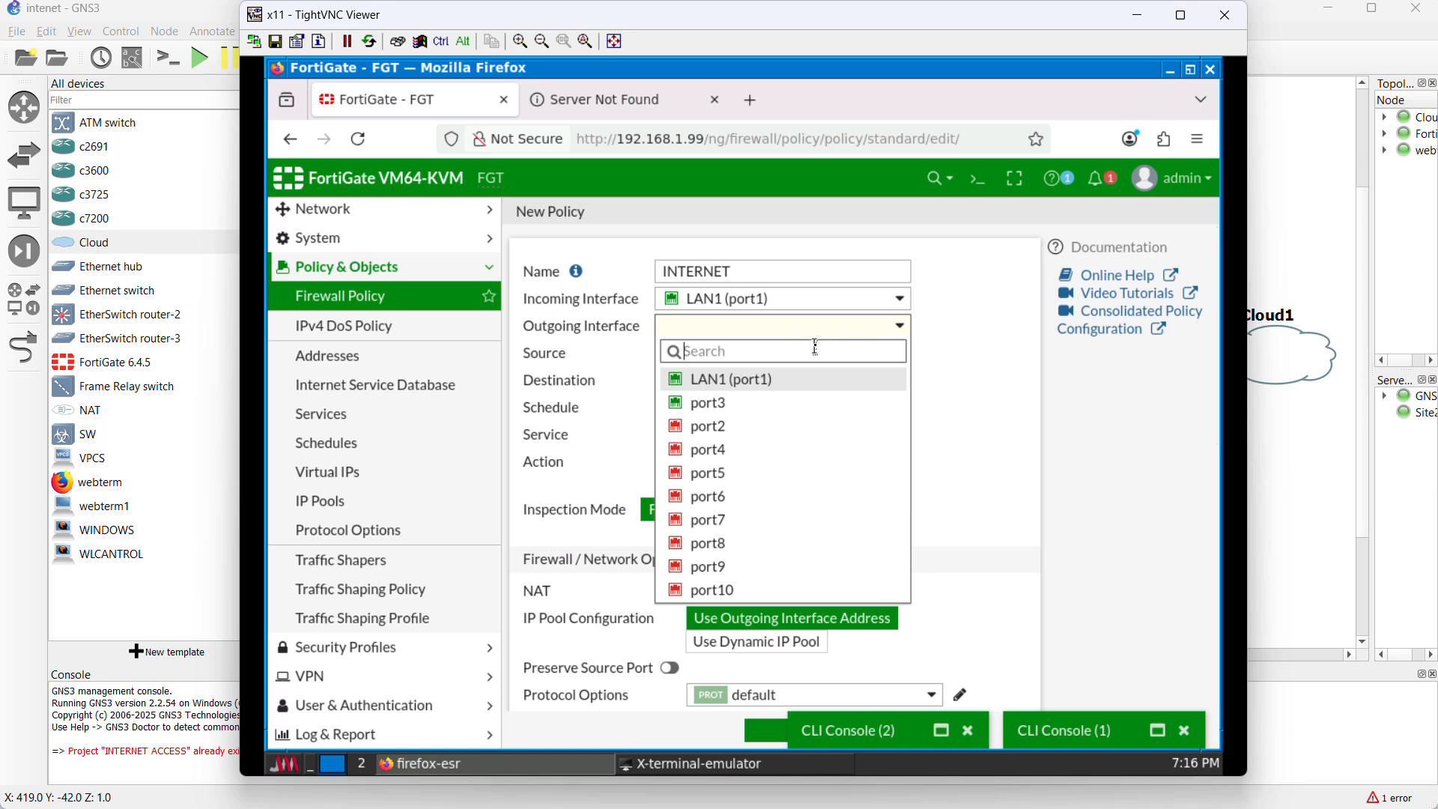
{"action": "left_click", "coordinate": [722, 406]}
Set both the source and the destination of the INTERNET policy to the address "all"
{"action": "mouse_move", "coordinate": [786, 408]}
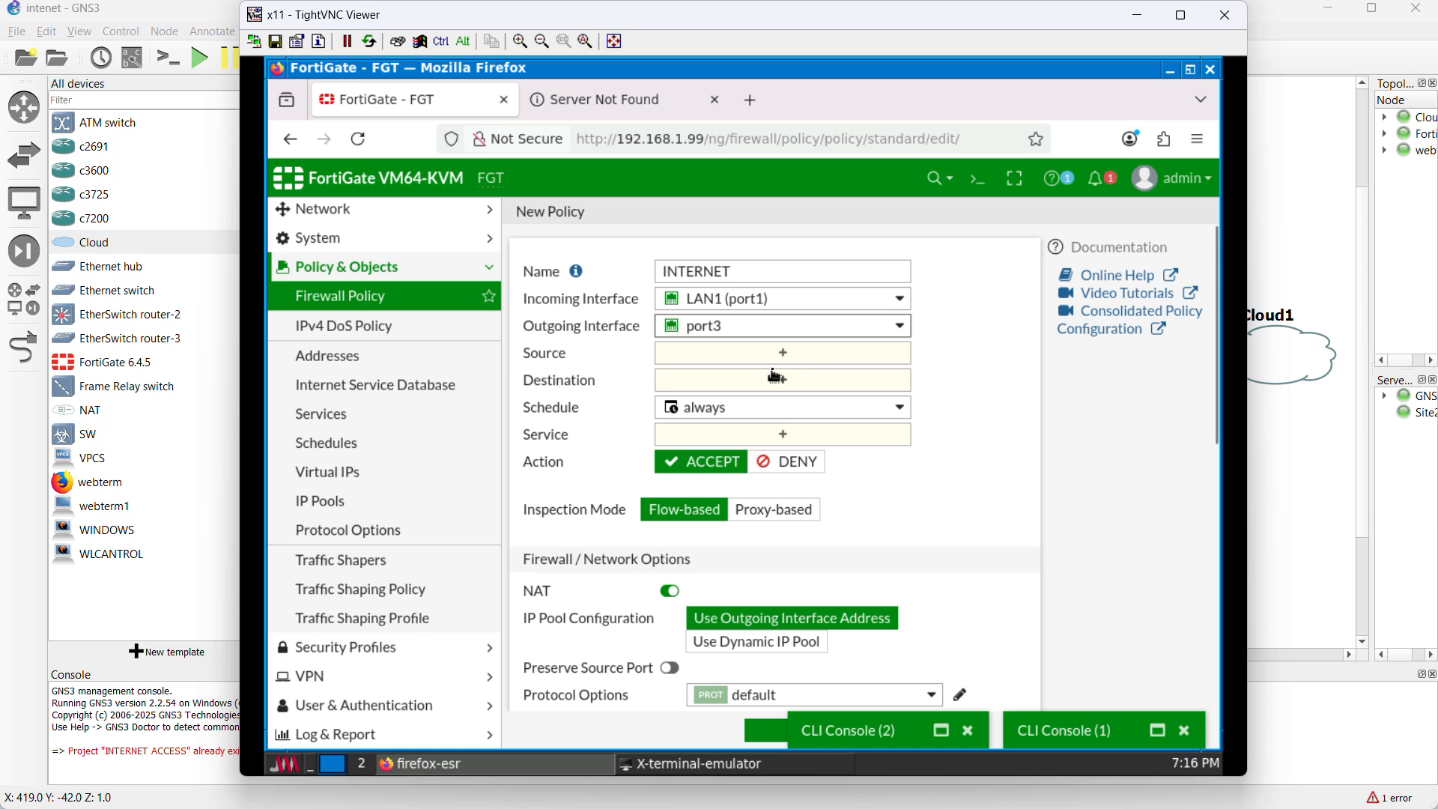
{"action": "left_click", "coordinate": [799, 360]}
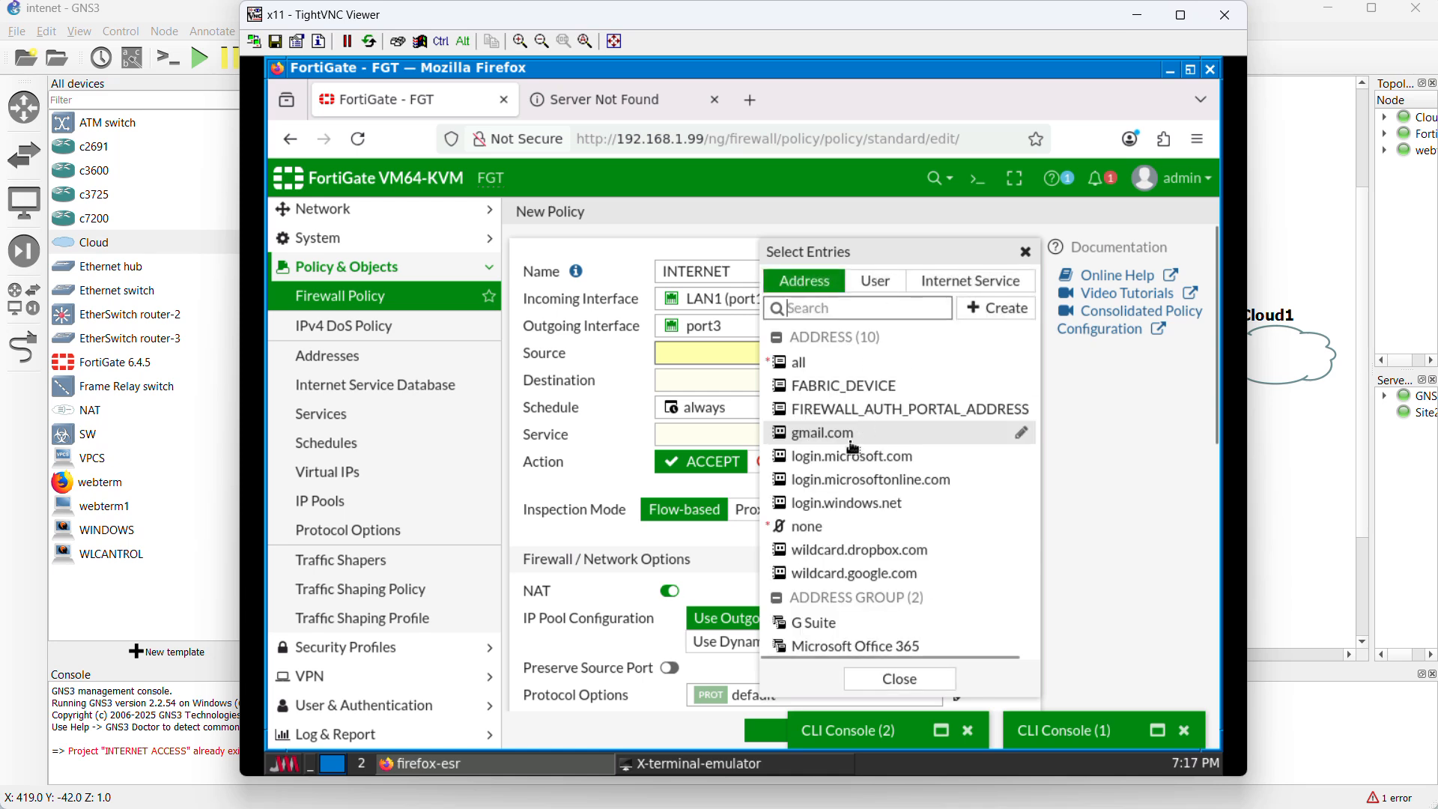
{"action": "left_click", "coordinate": [822, 364]}
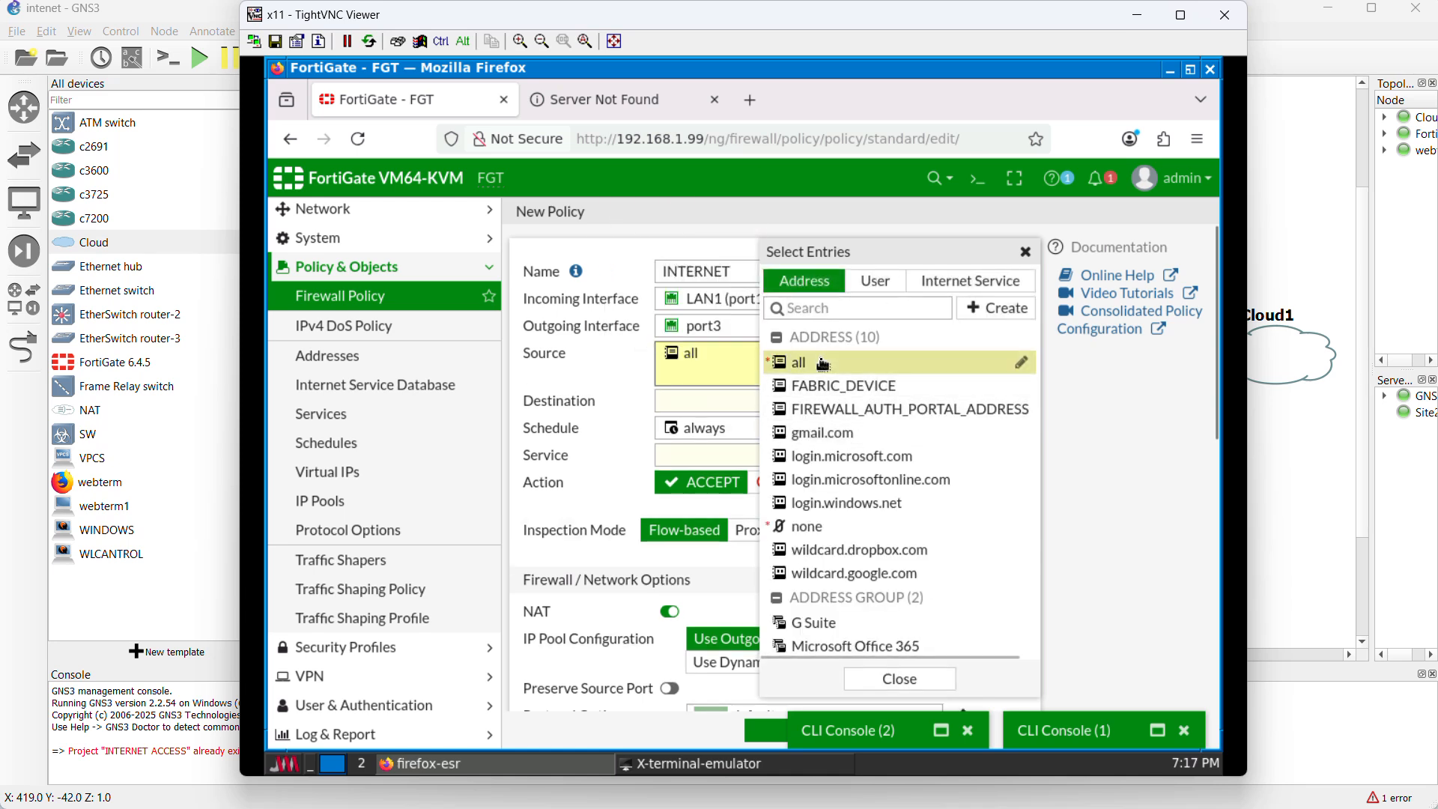
{"action": "left_click", "coordinate": [905, 677]}
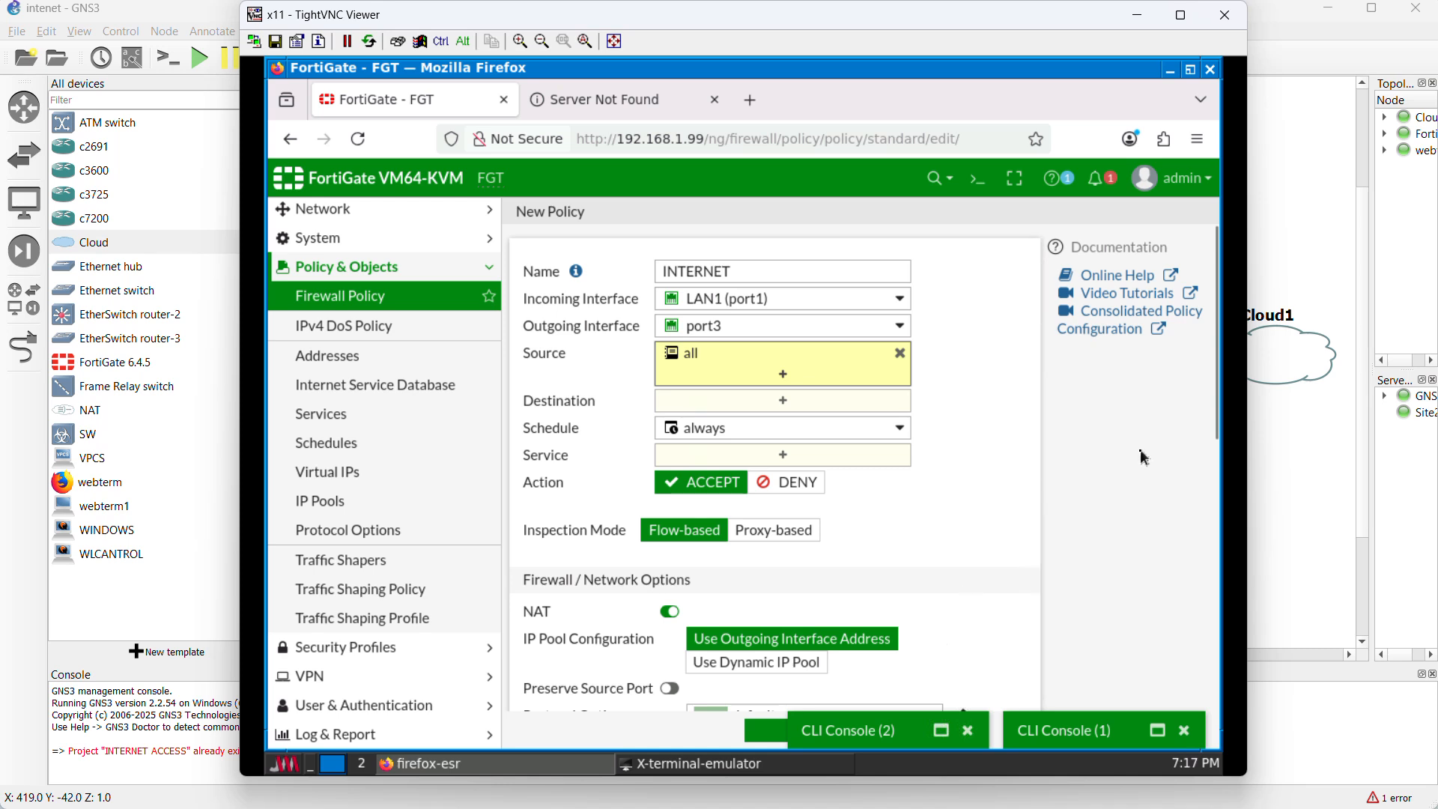
{"action": "left_click", "coordinate": [784, 402]}
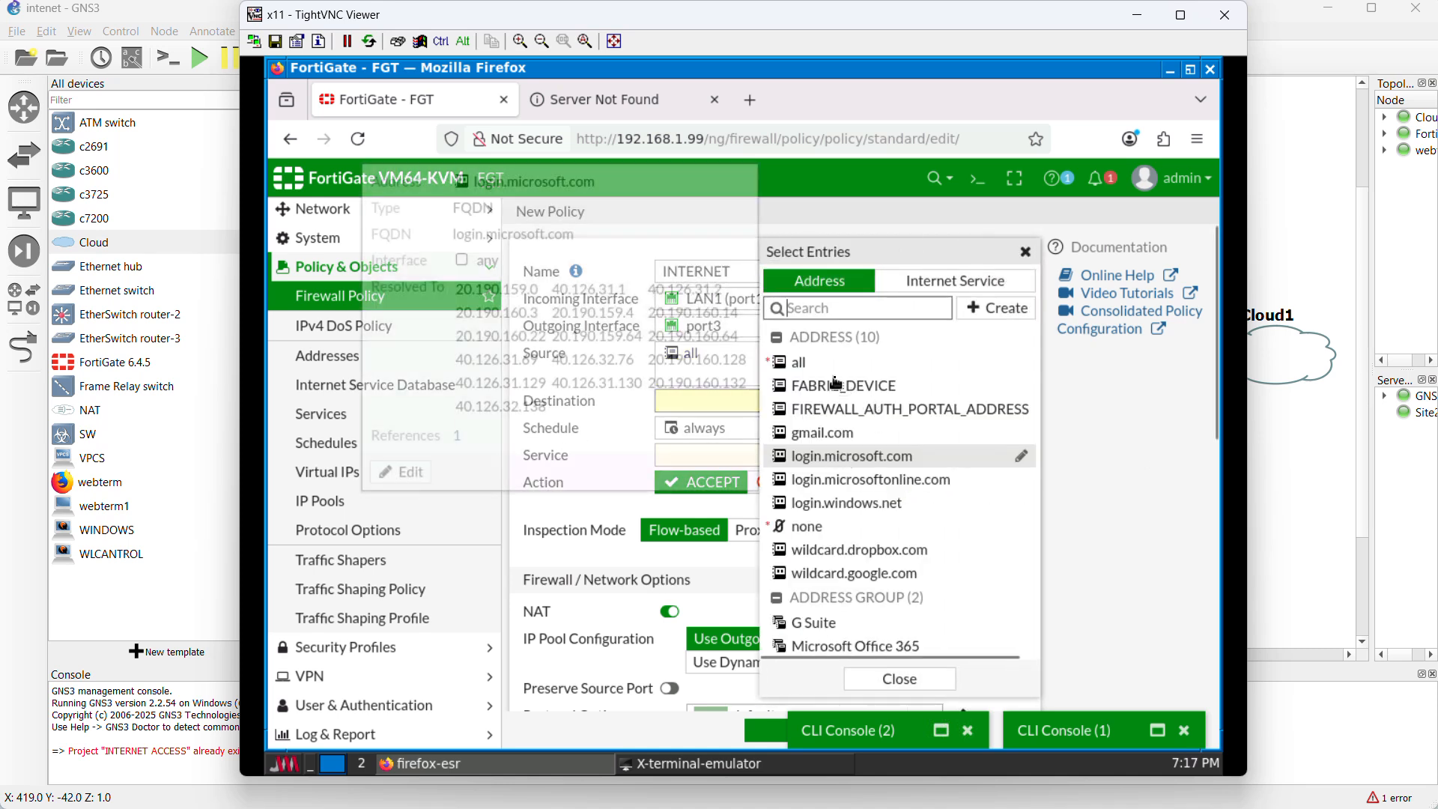
{"action": "left_click", "coordinate": [824, 363]}
{"action": "left_click", "coordinate": [878, 679]}
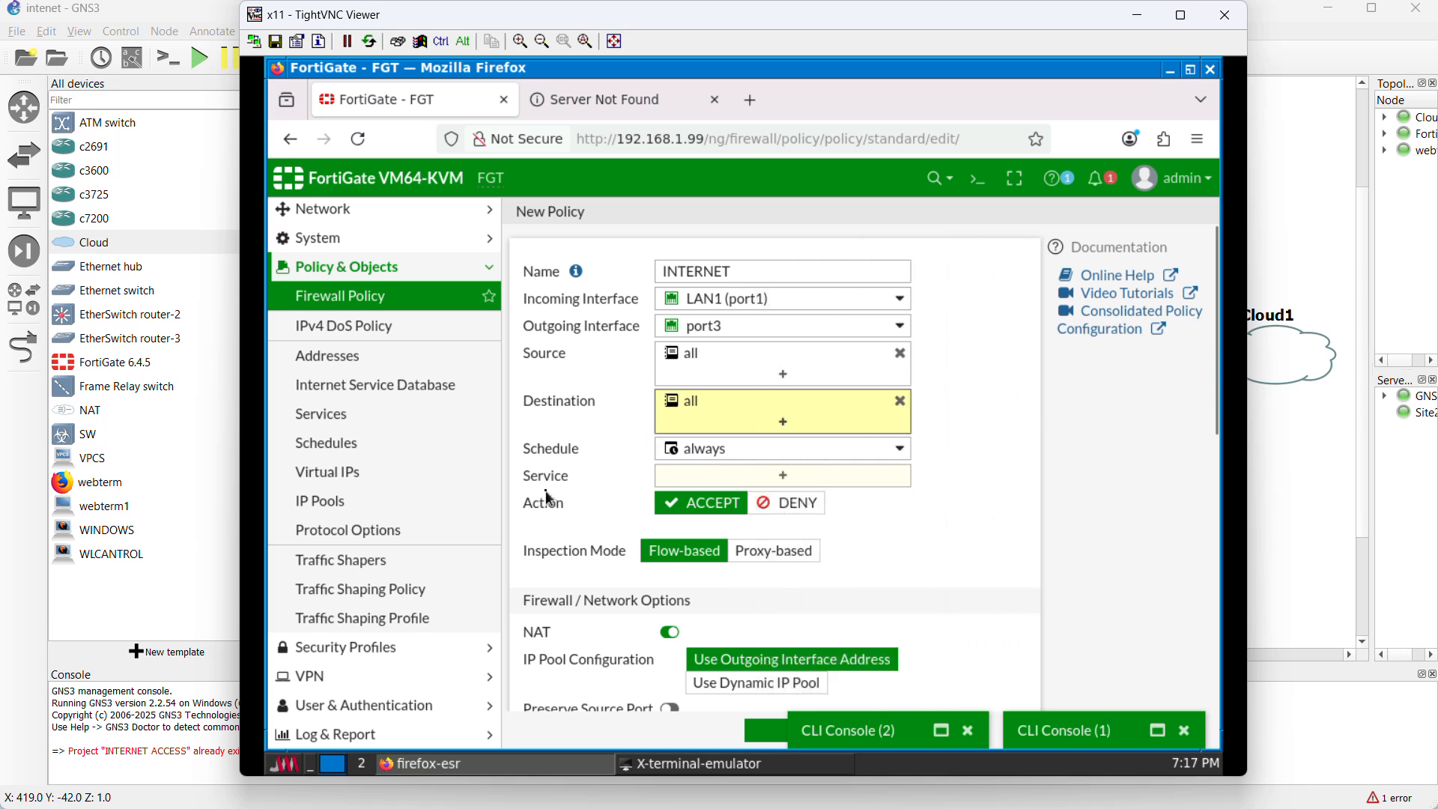
Set the service of the INTERNET policy to ALL
{"action": "left_click", "coordinate": [779, 476]}
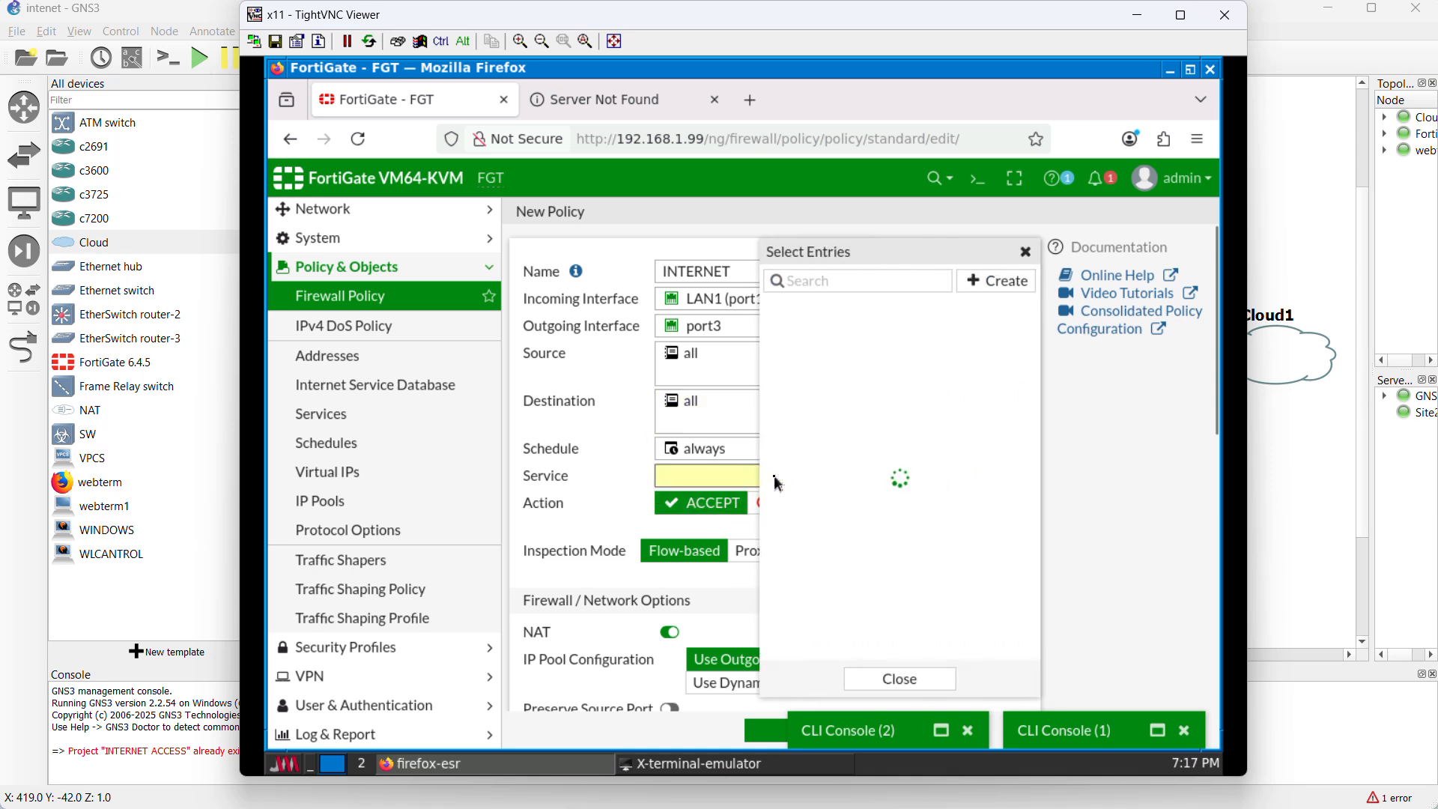
{"action": "left_click", "coordinate": [853, 358]}
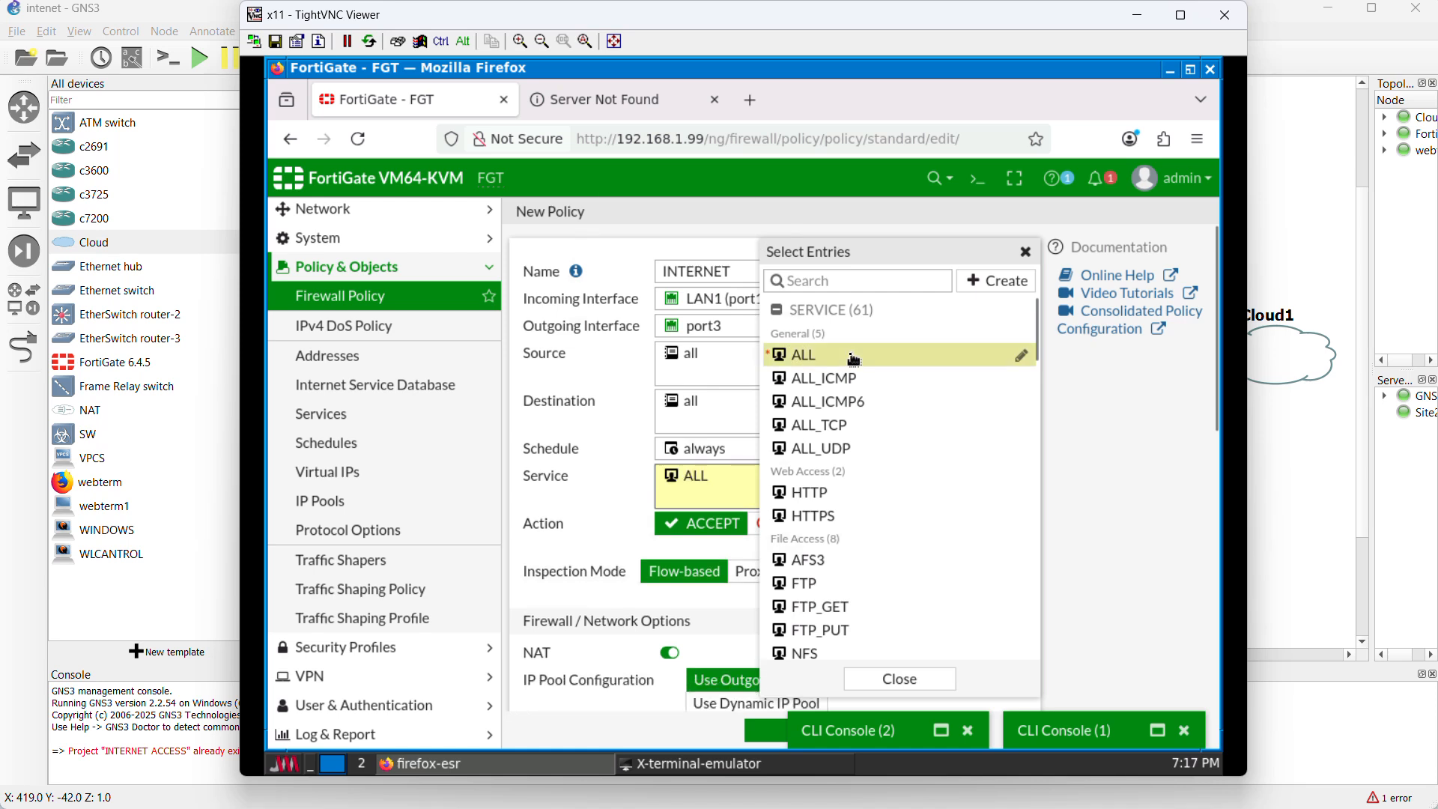
{"action": "left_click", "coordinate": [891, 678]}
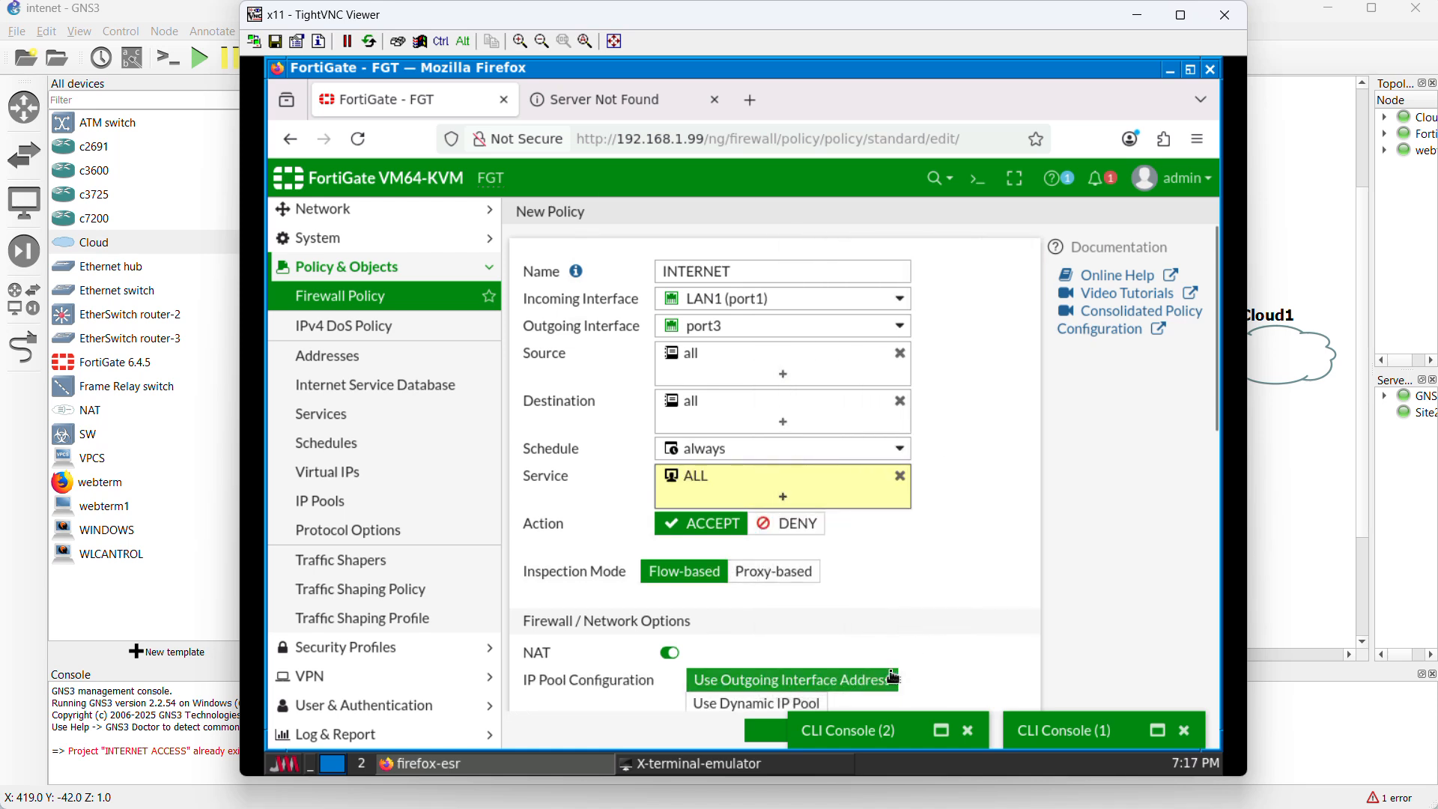
Log allowed traffic for All Sessions, close the second CLI console that covers the form's controls, and save the policy
{"action": "scroll", "coordinate": [950, 509], "scroll_direction": "down", "scroll_amount": 5}
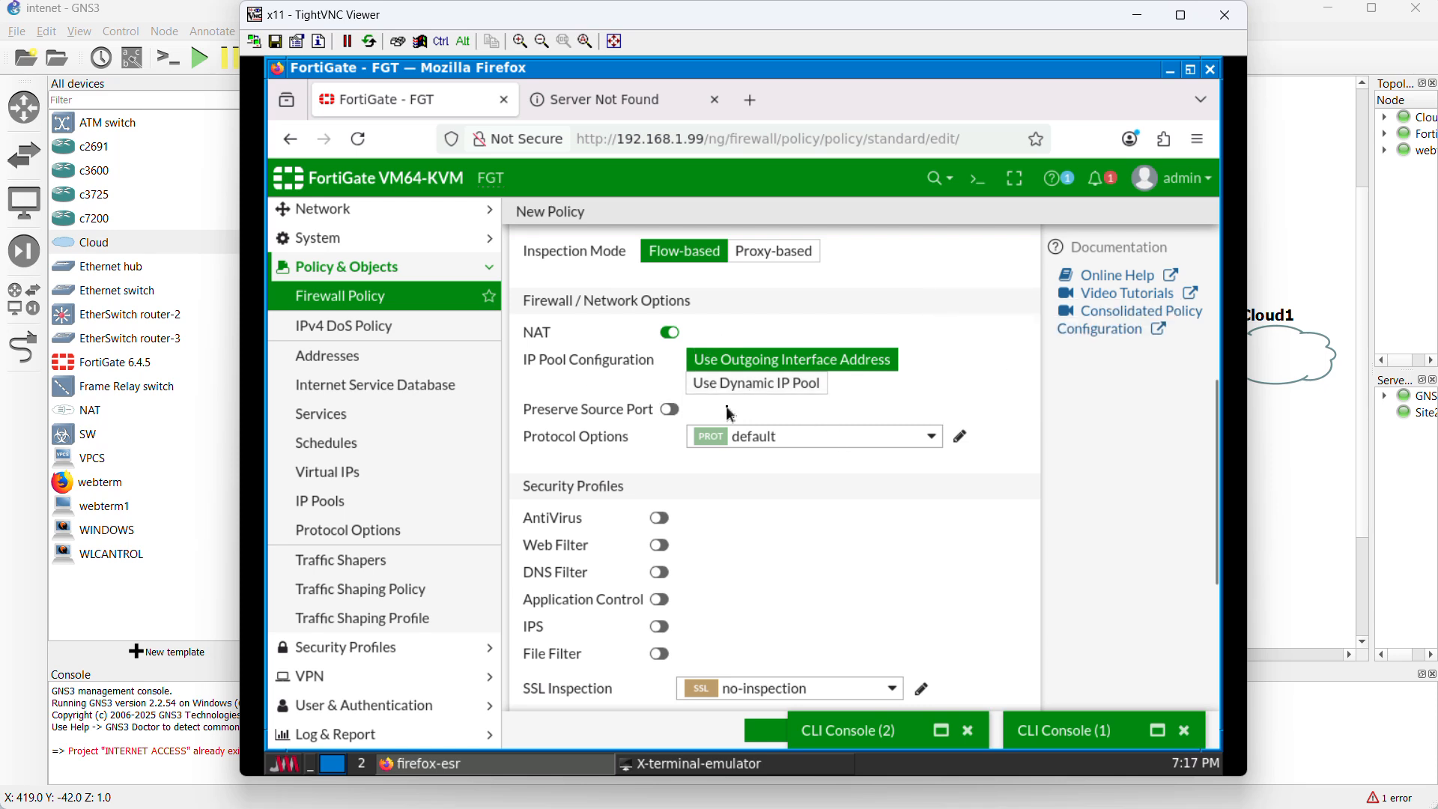
{"action": "scroll", "coordinate": [770, 526], "scroll_direction": "down", "scroll_amount": 3}
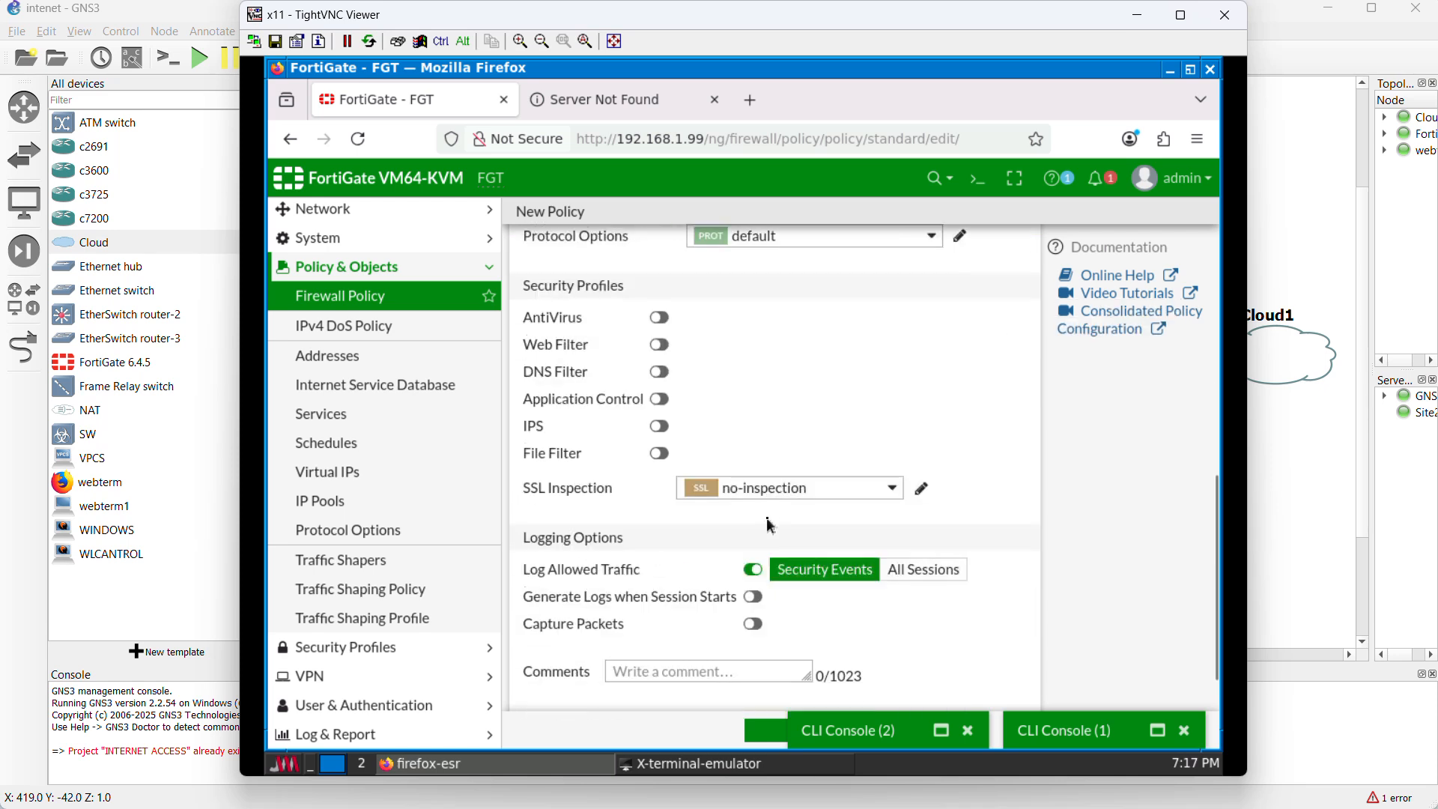
{"action": "scroll", "coordinate": [770, 525], "scroll_direction": "down", "scroll_amount": 1}
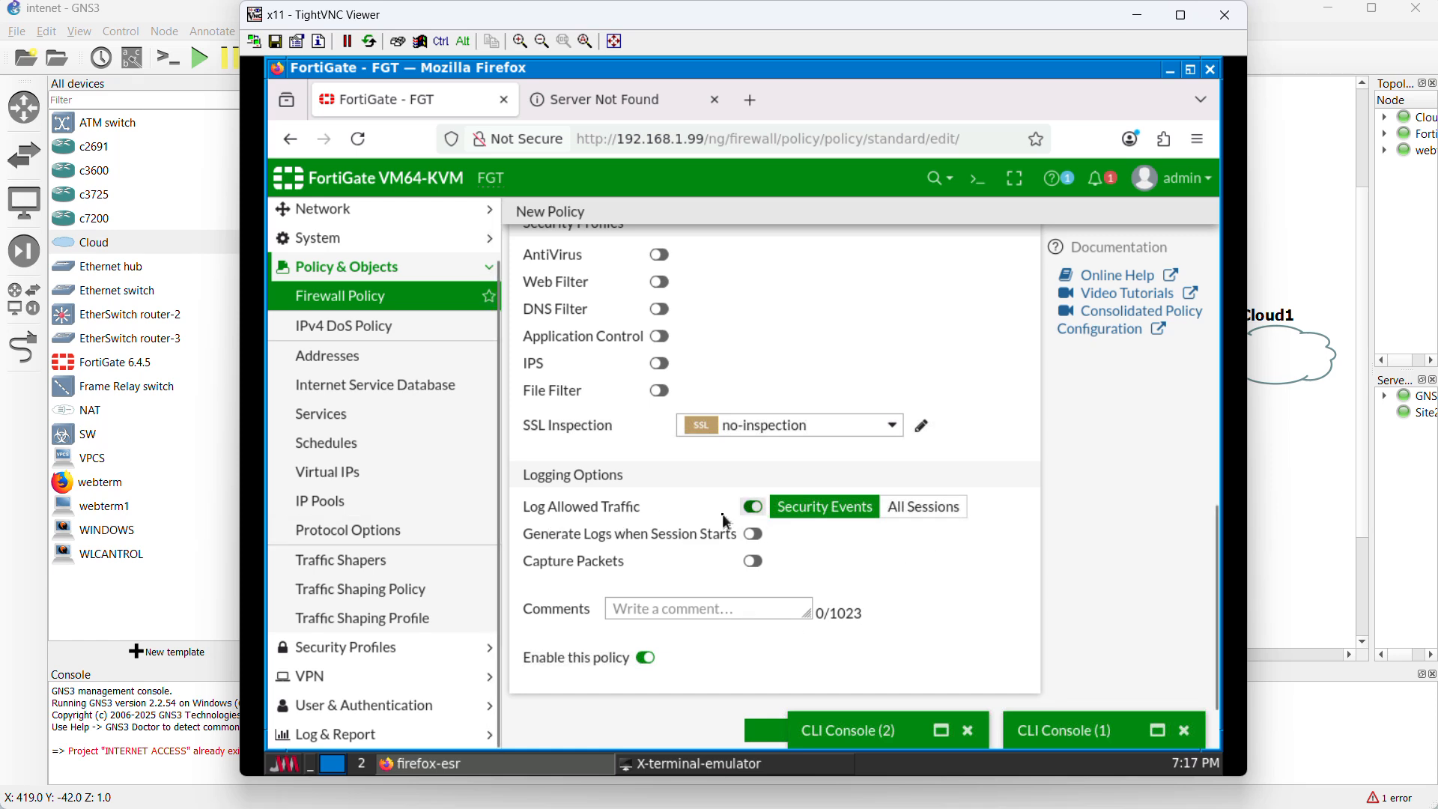
{"action": "left_click", "coordinate": [944, 515]}
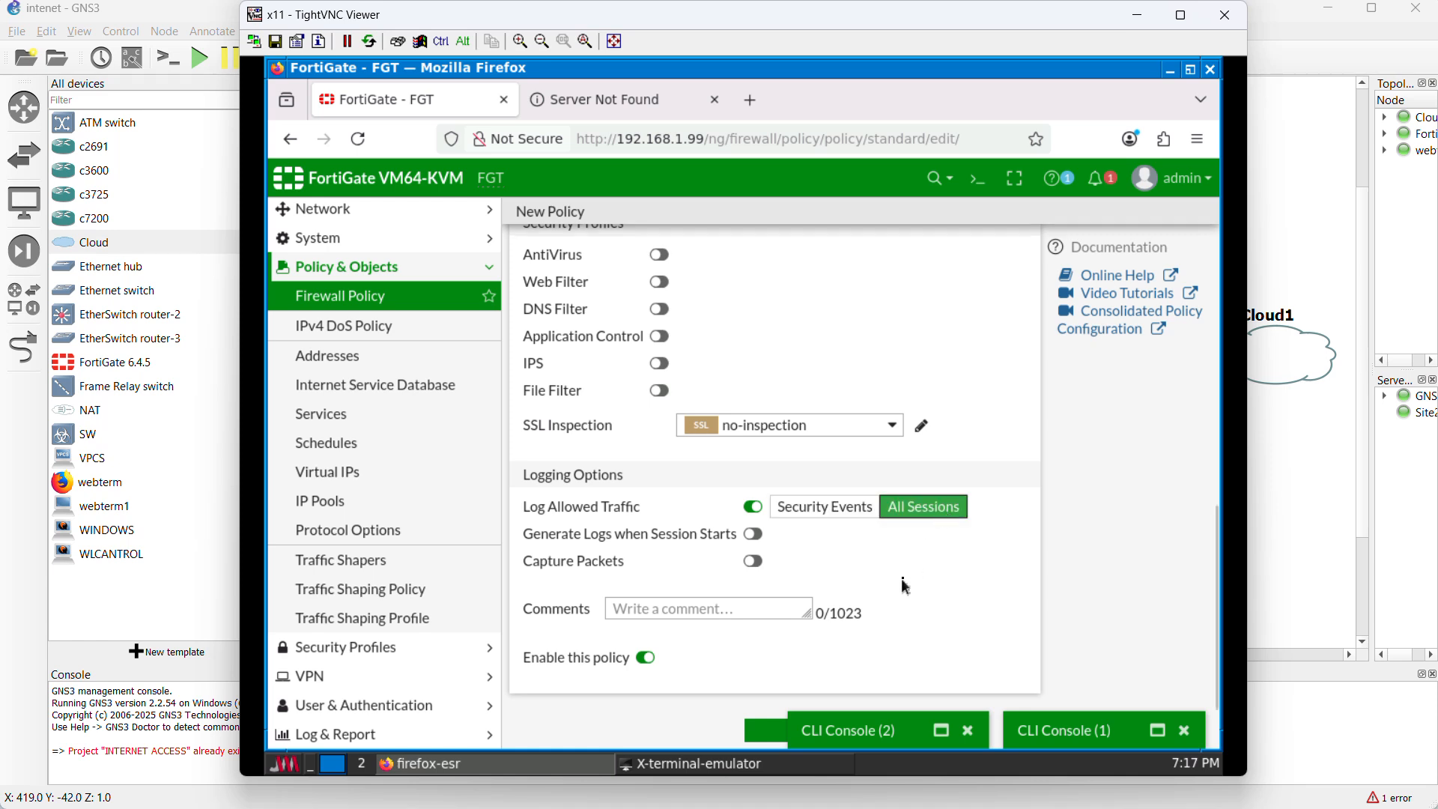
{"action": "left_click", "coordinate": [968, 730]}
{"action": "left_click", "coordinate": [811, 732]}
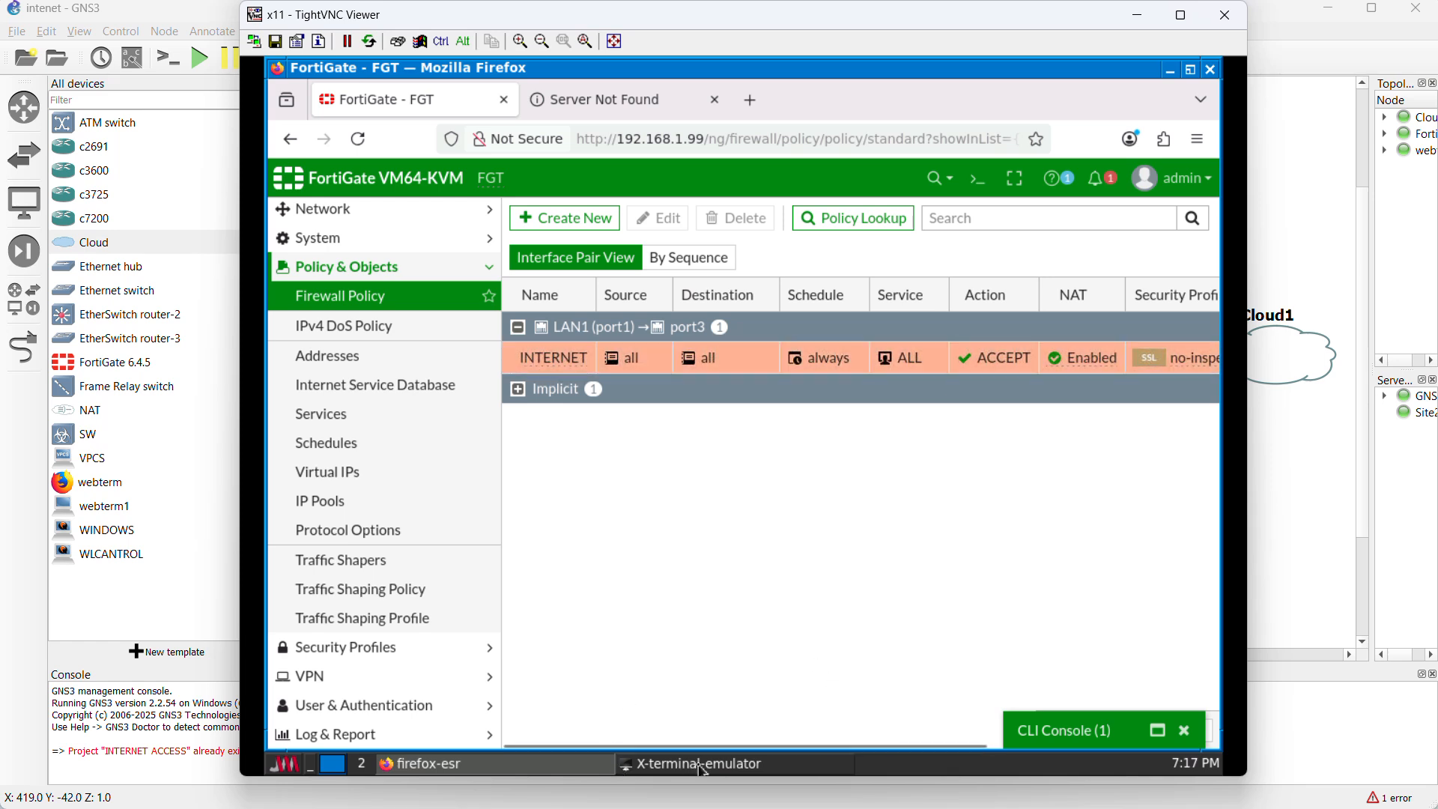
Open a new terminal on webterm-1 and test internet access with "ping 8.8.8.8"
{"action": "left_click", "coordinate": [290, 764]}
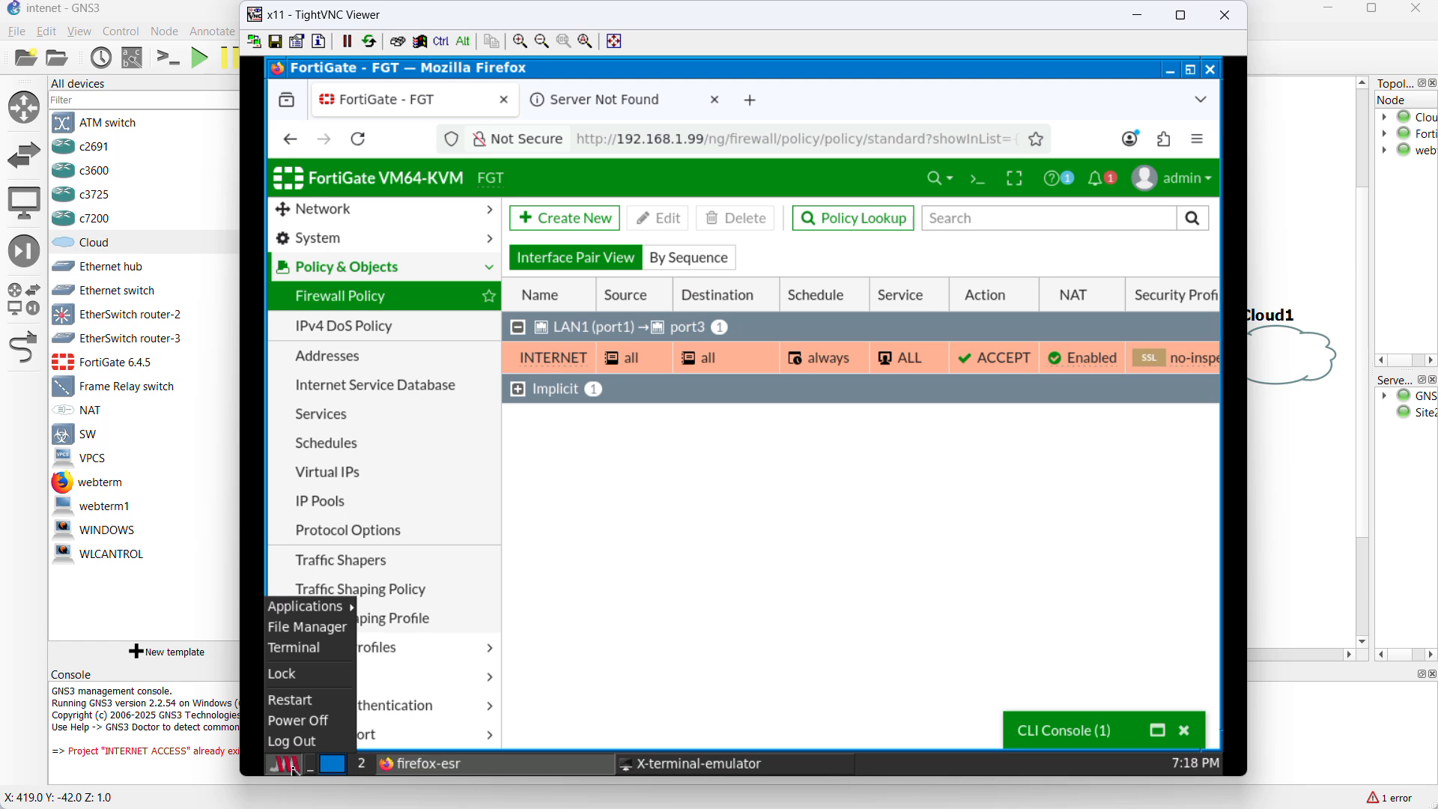
{"action": "left_click", "coordinate": [313, 647]}
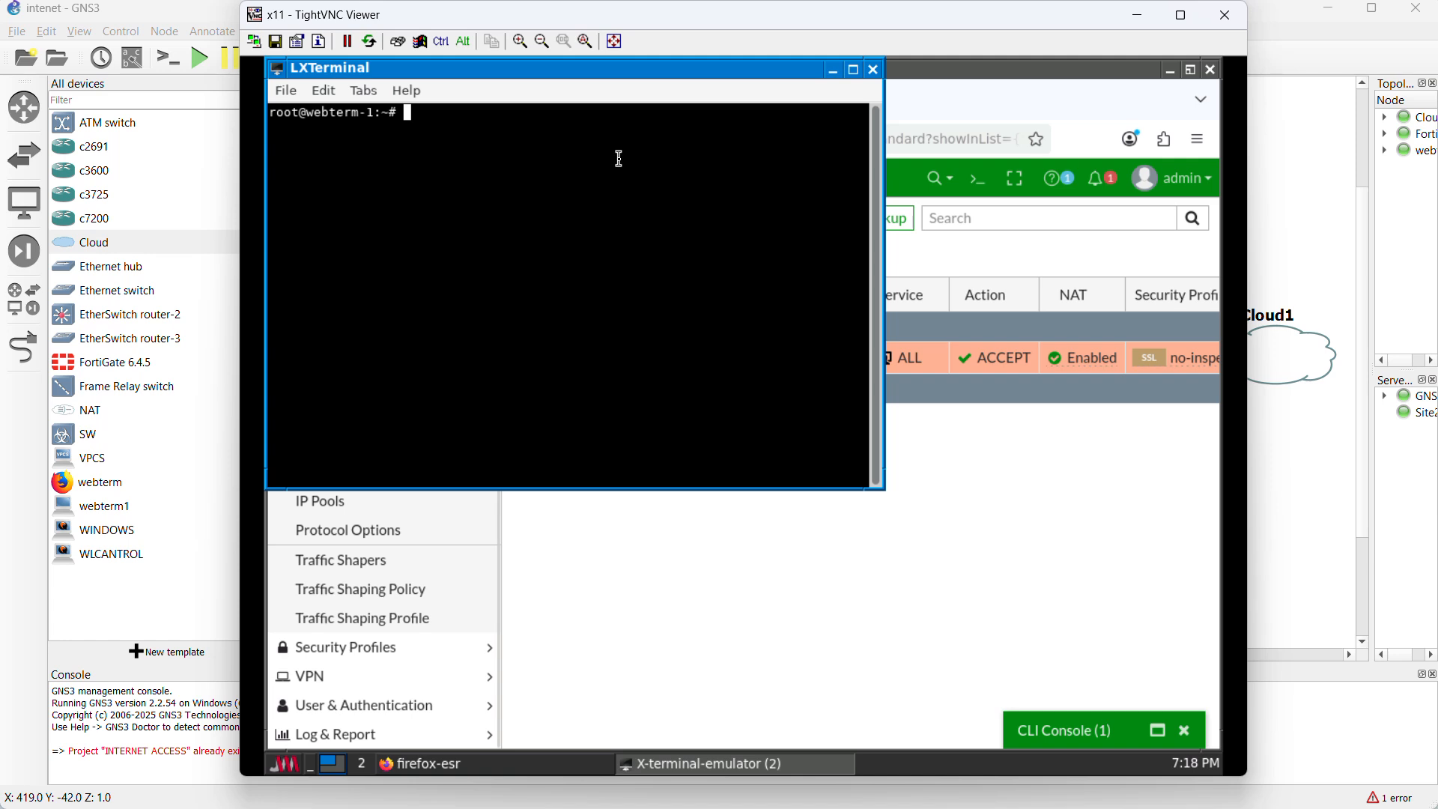
{"action": "type", "text": "ping 8.8.8.8"}
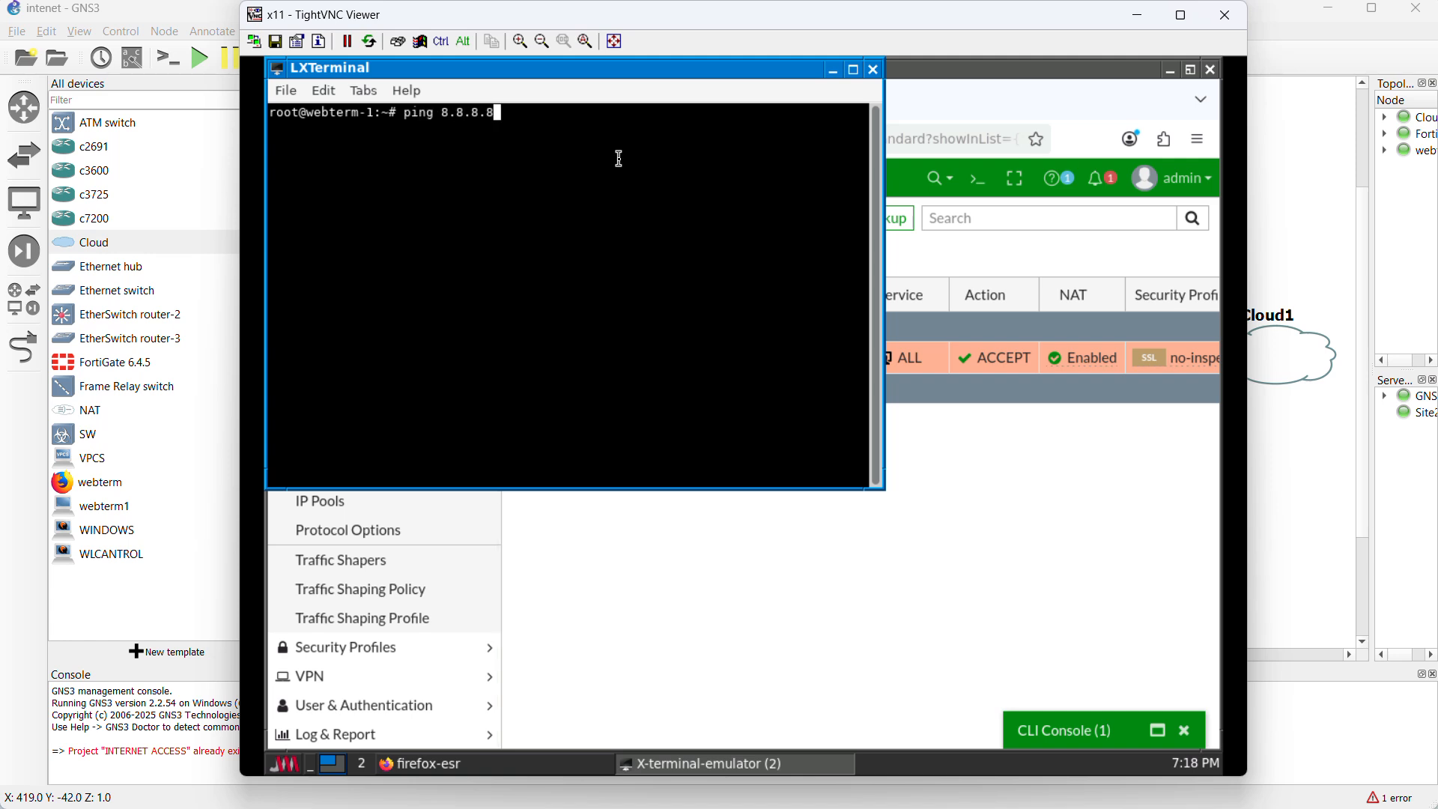
{"action": "key", "text": "Return"}
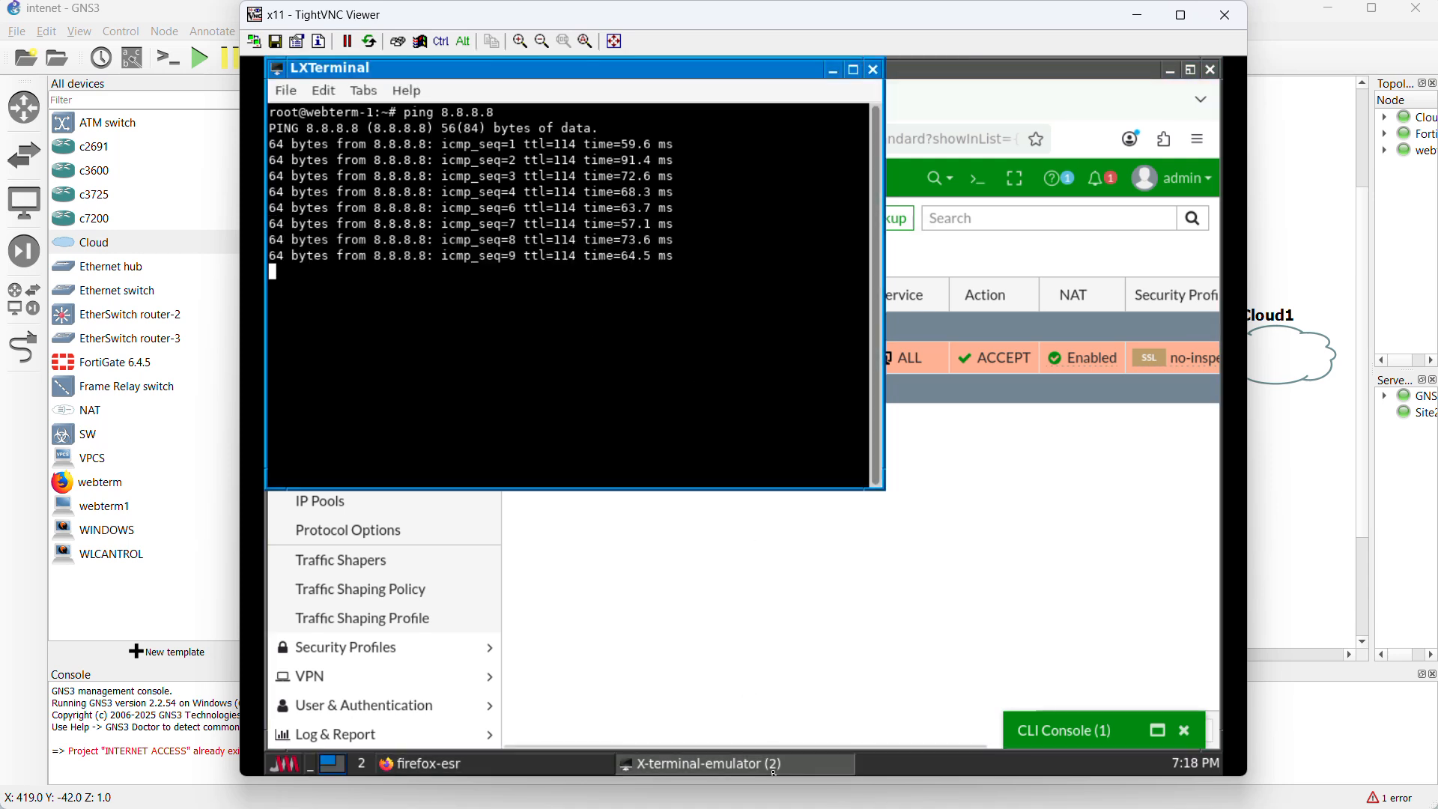
Review the running ping on webterm-1 and minimise the VNC viewer to return to the GNS3 topology
{"action": "left_click", "coordinate": [837, 770]}
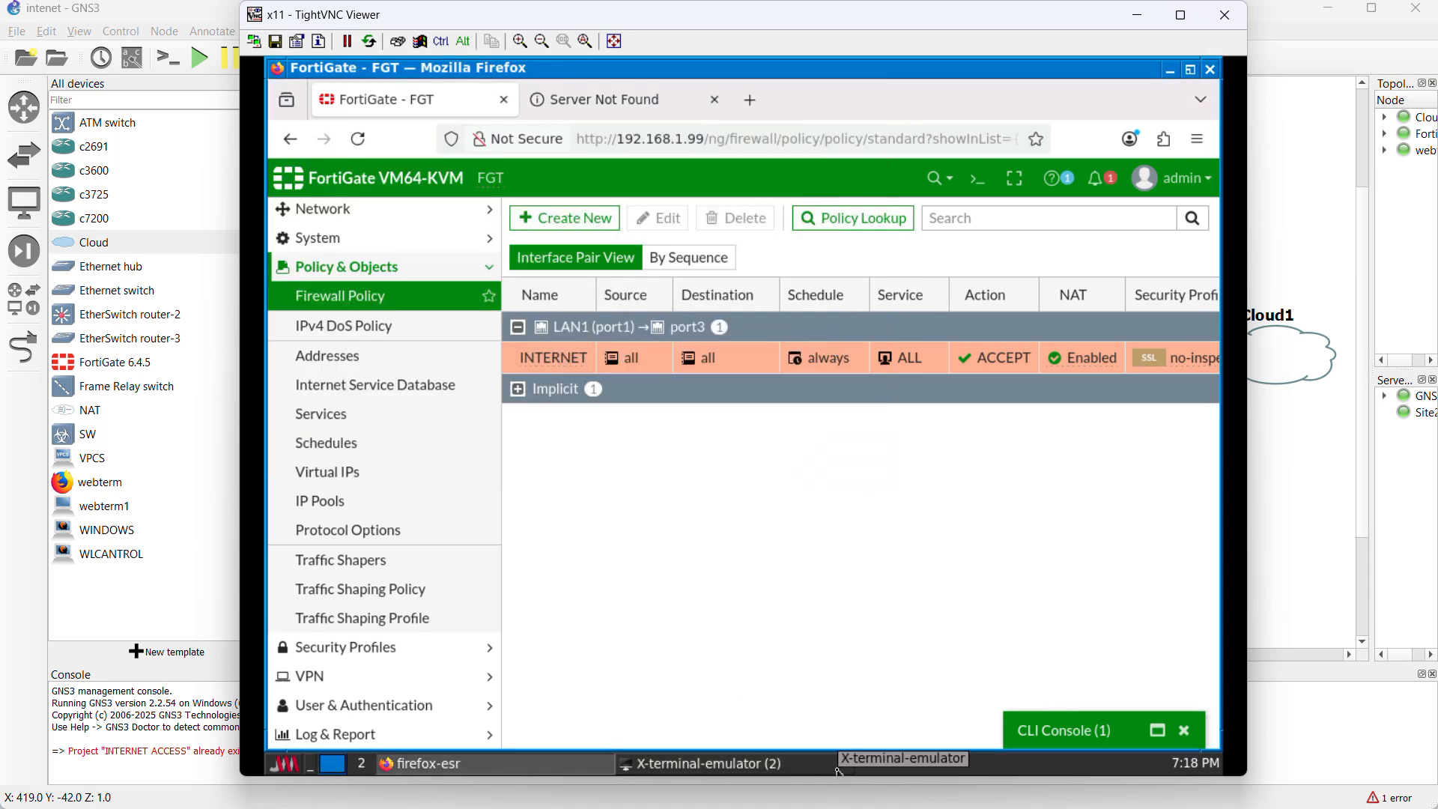
{"action": "left_click", "coordinate": [838, 770]}
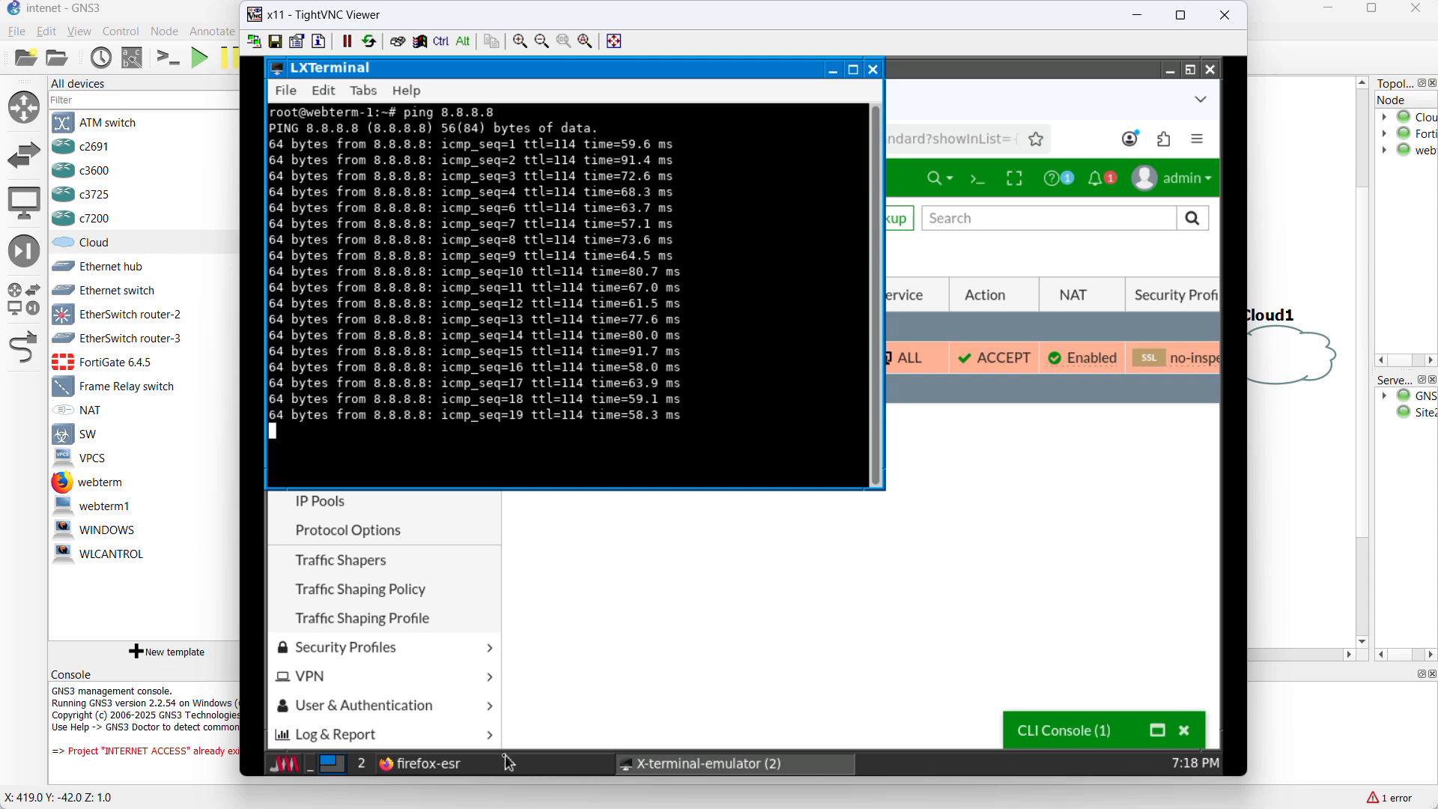
{"action": "left_click", "coordinate": [703, 519]}
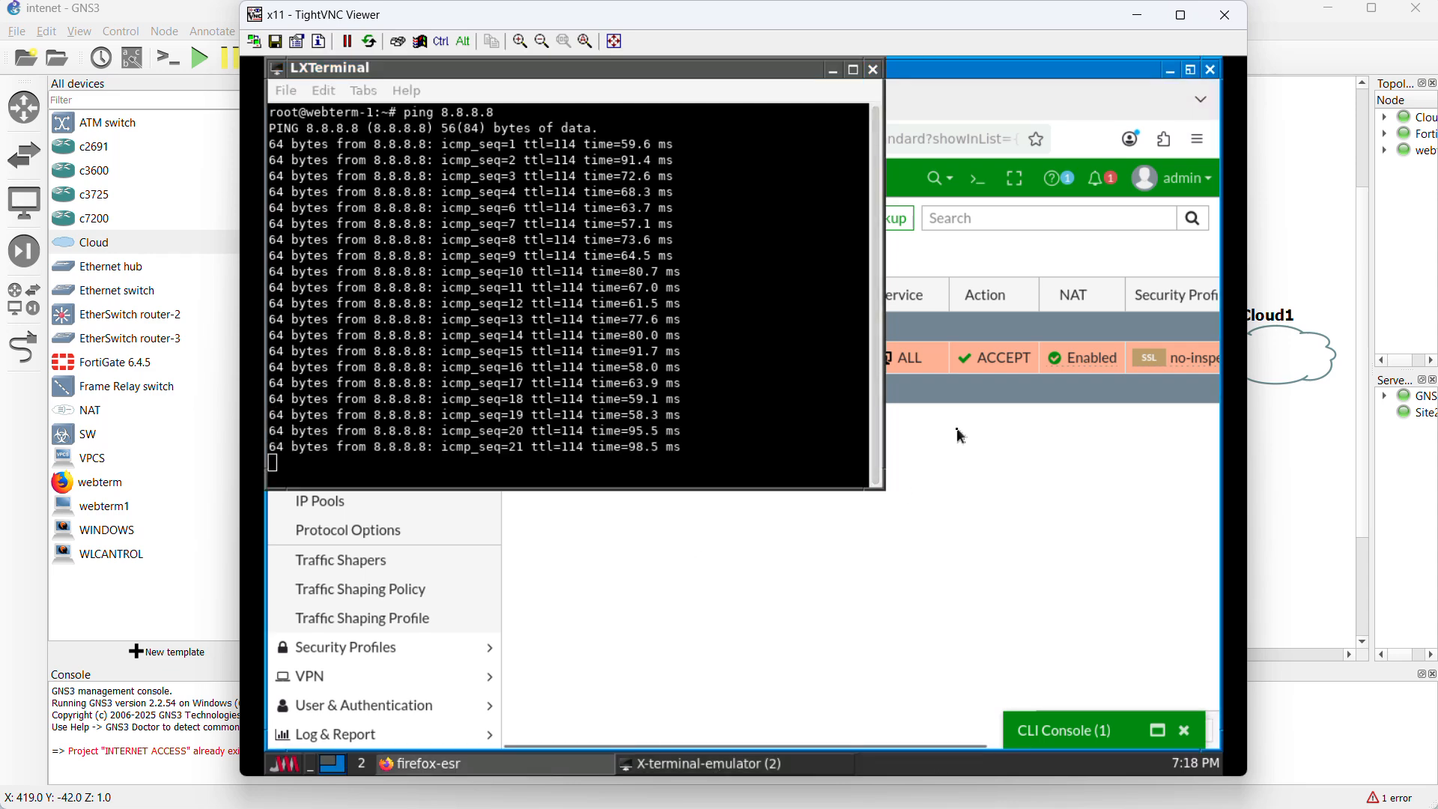
{"action": "left_click", "coordinate": [1136, 16]}
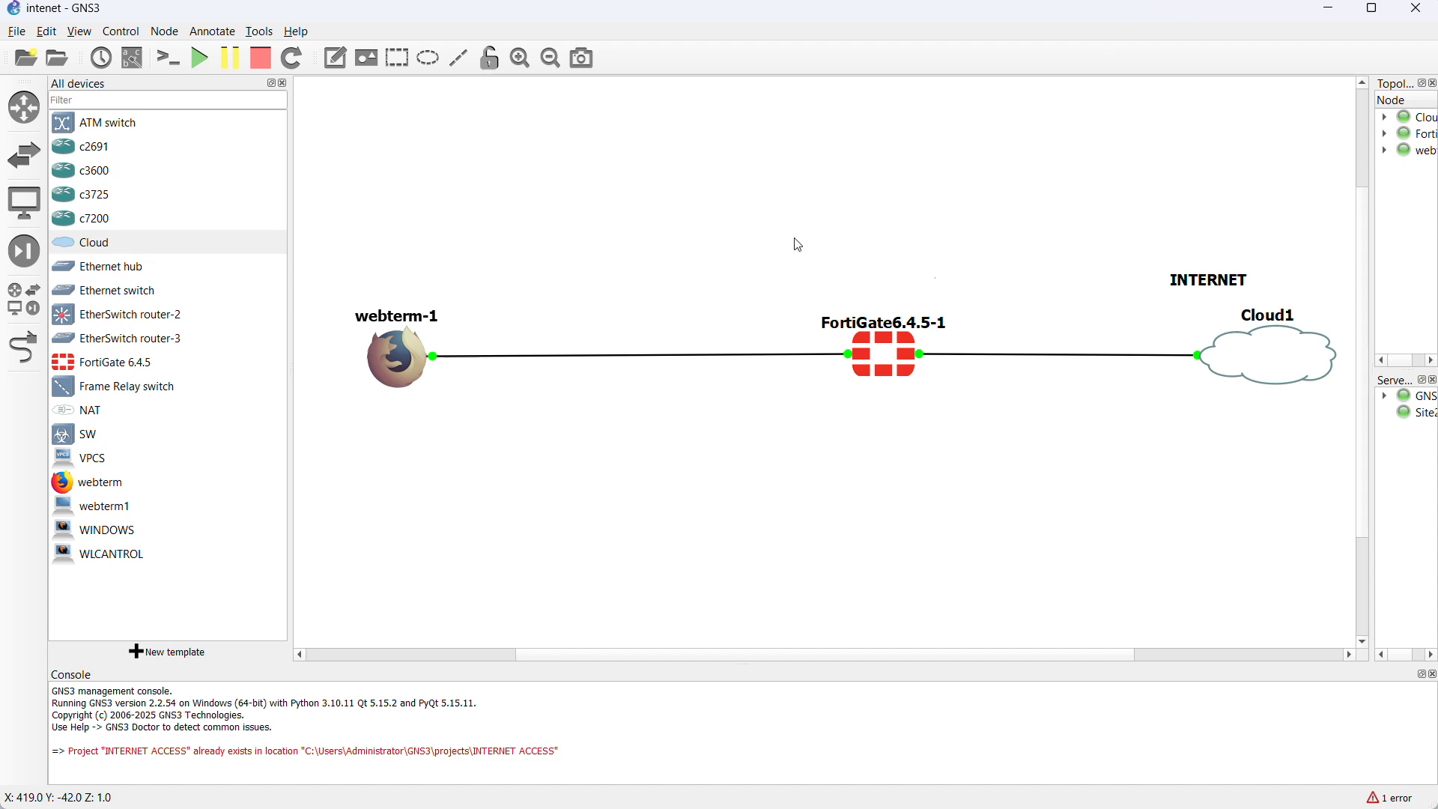